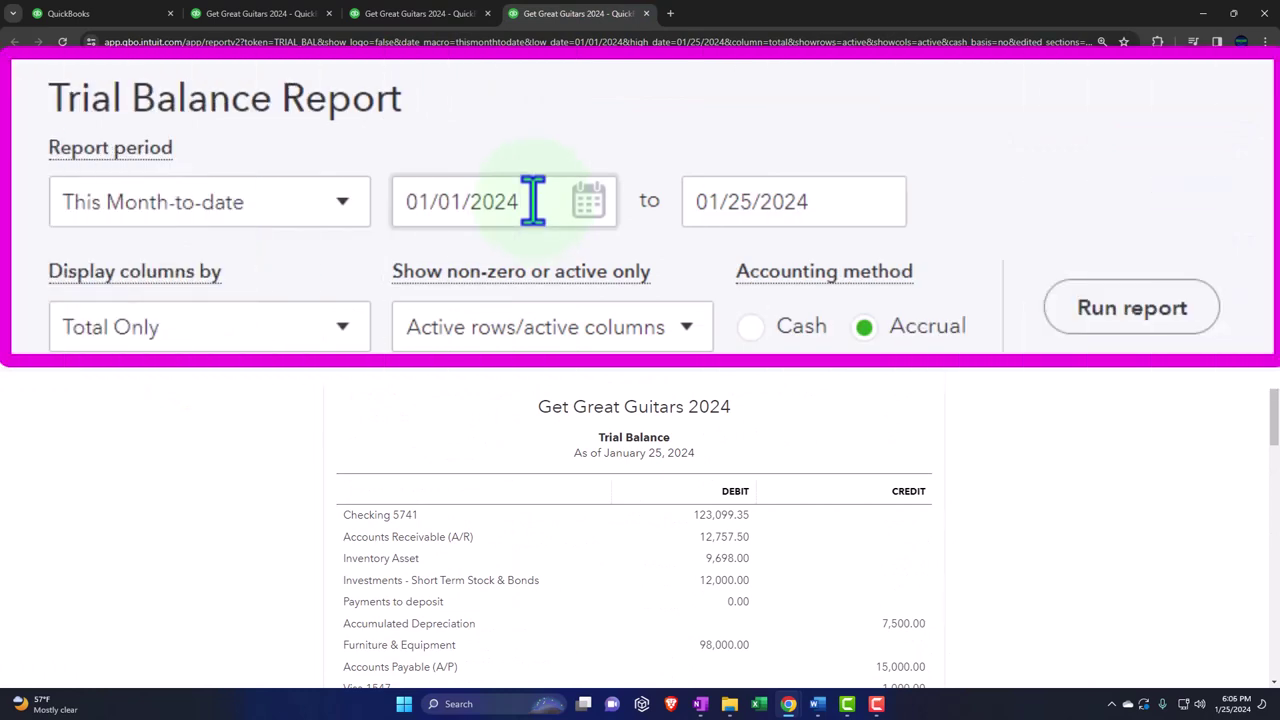
Step: Run the Trial Balance report for 01/01/2024 to 02/28/2024 with columns displayed by Months
type("01012024")
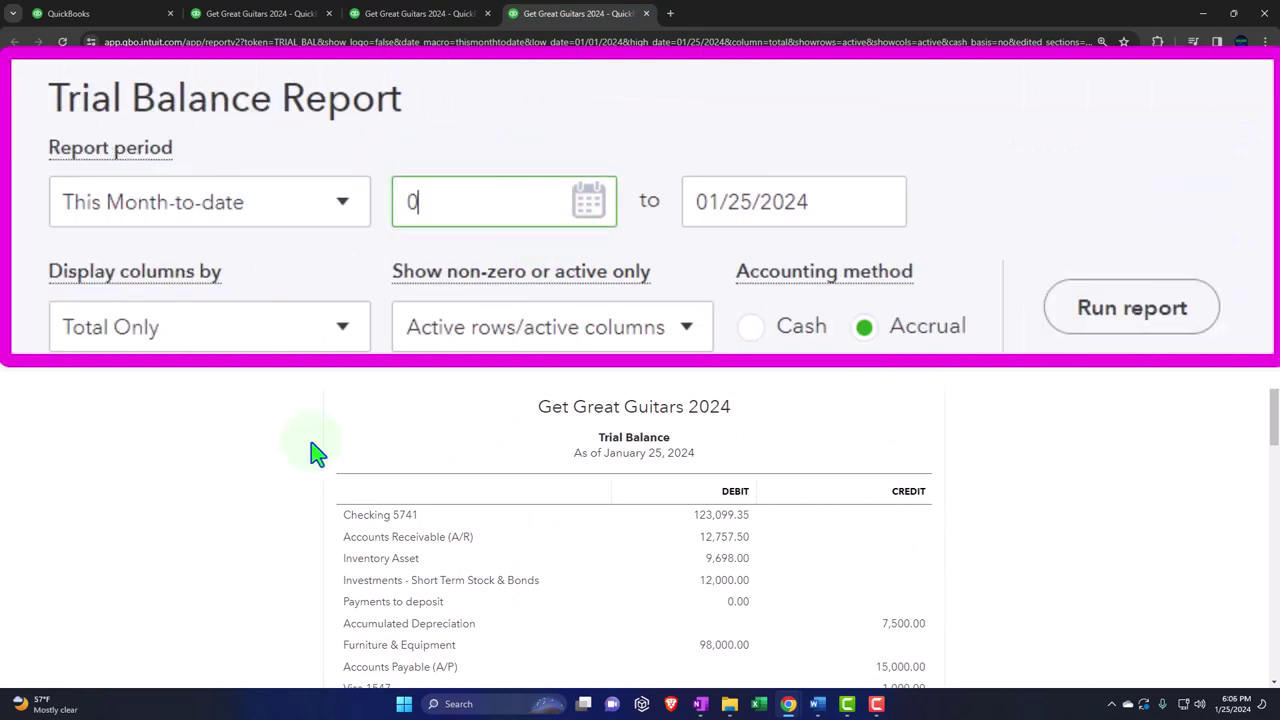
key("Tab")
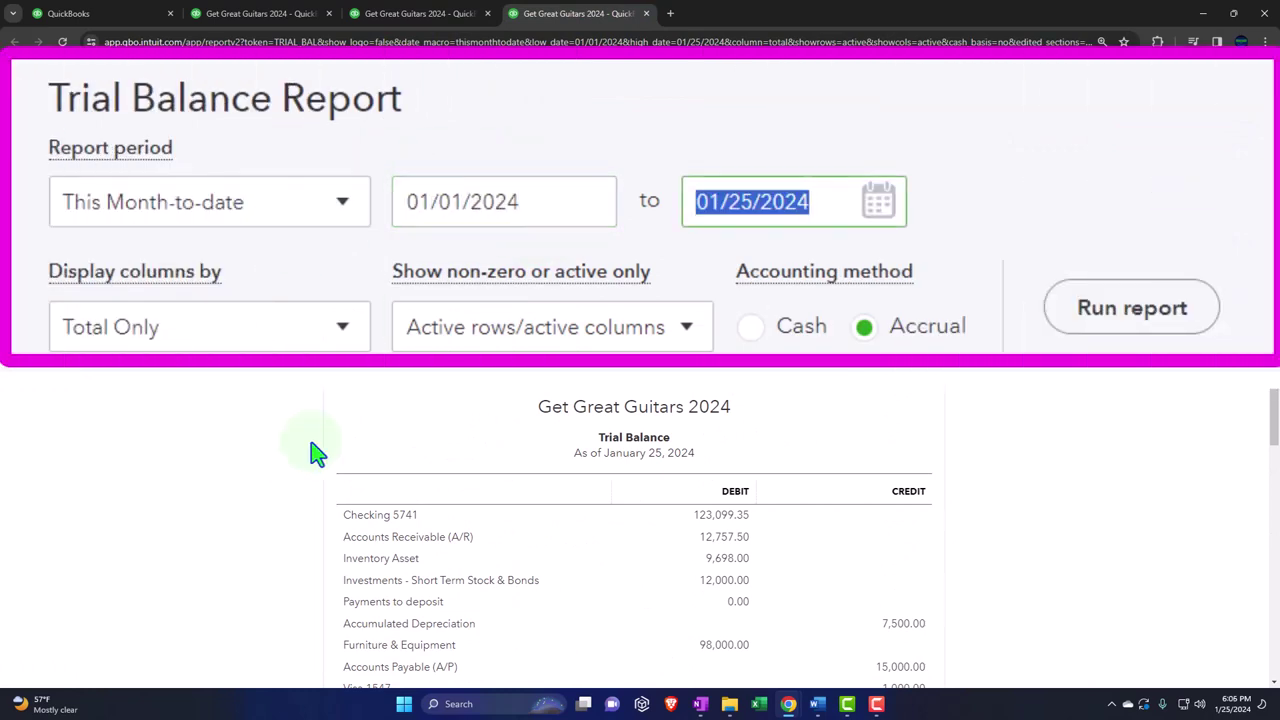
type("022824")
key("Tab")
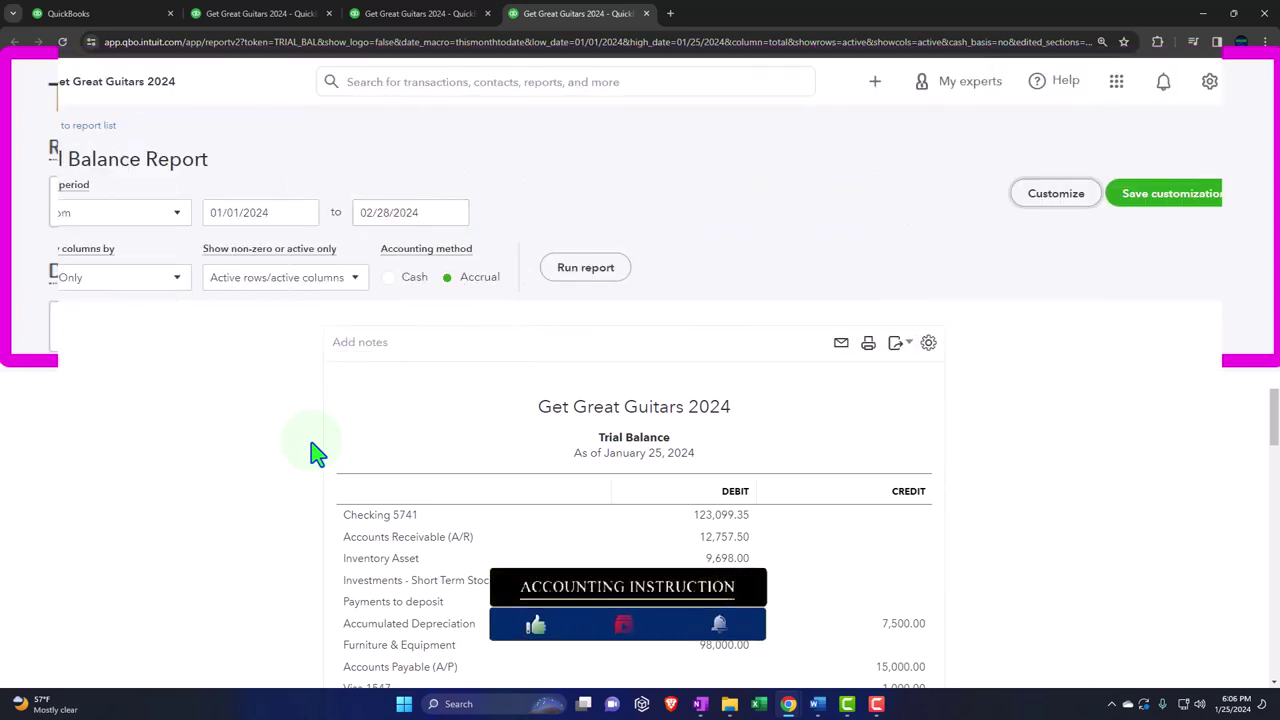
left_click(177, 277)
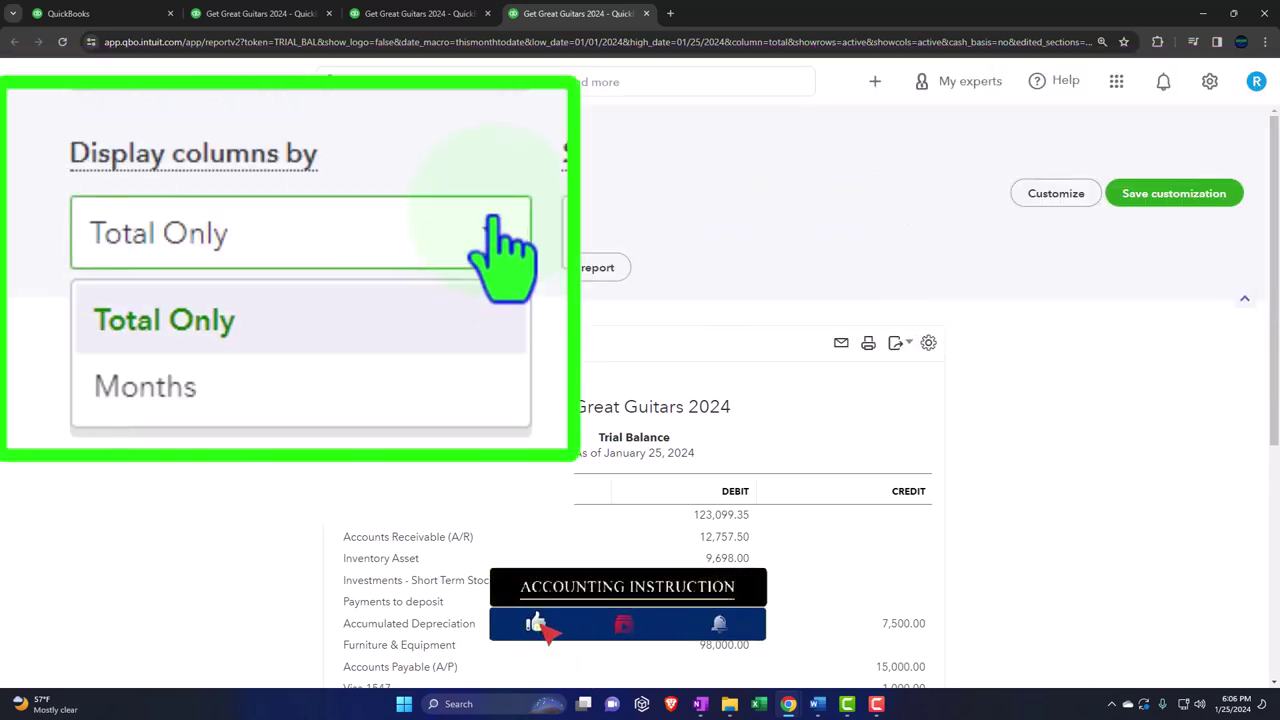
left_click(150, 387)
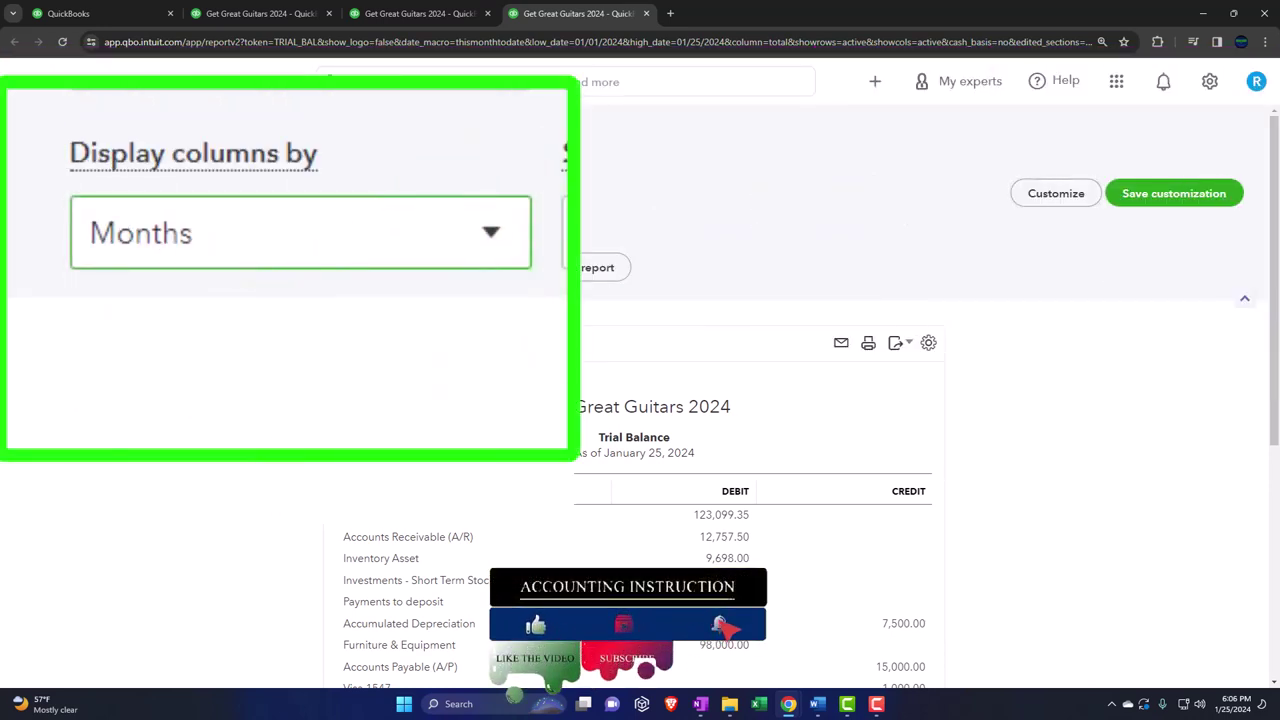
left_click(578, 270)
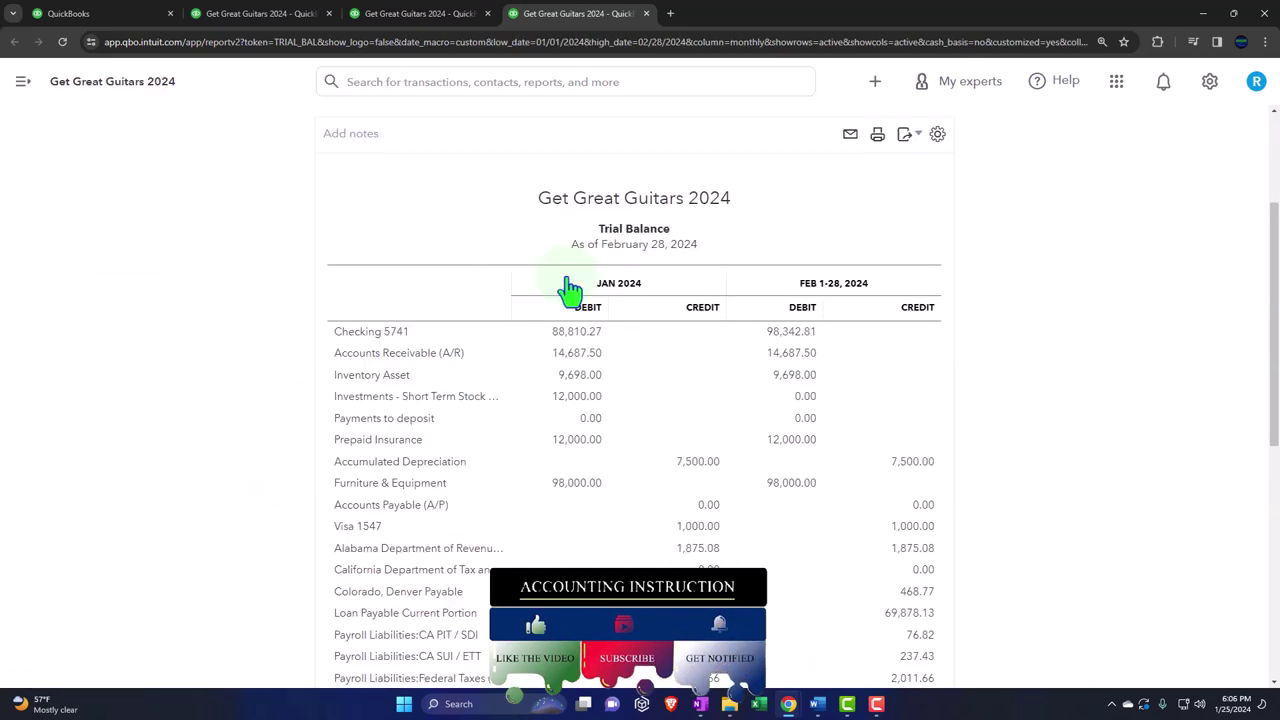
Step: Open the chart of accounts in the main QuickBooks window and collapse the navigation menu
left_click(270, 20)
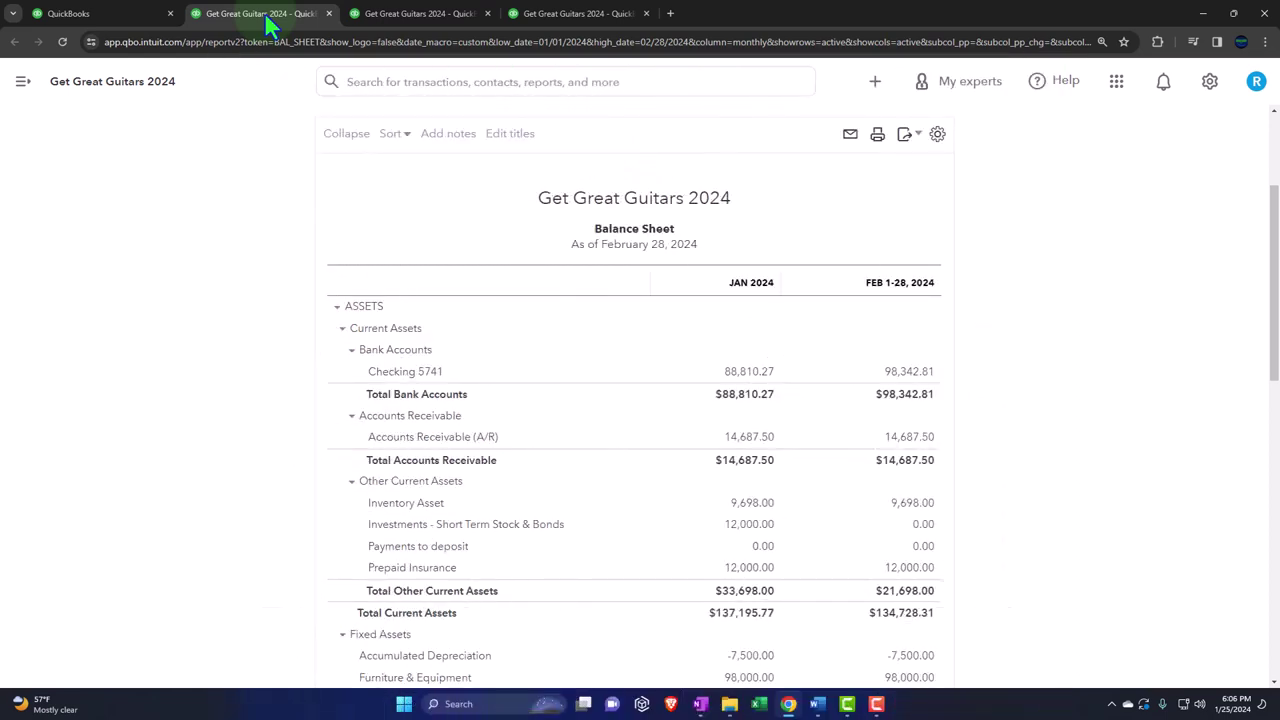
left_click(120, 16)
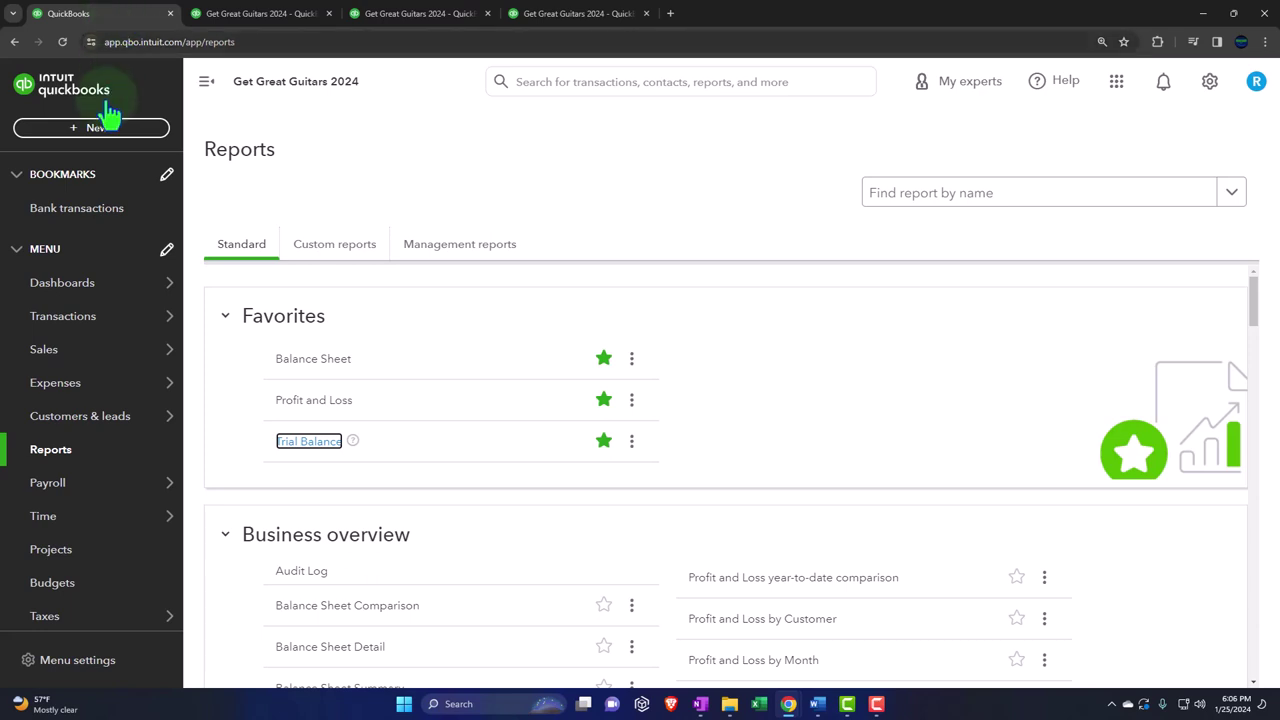
left_click(63, 318)
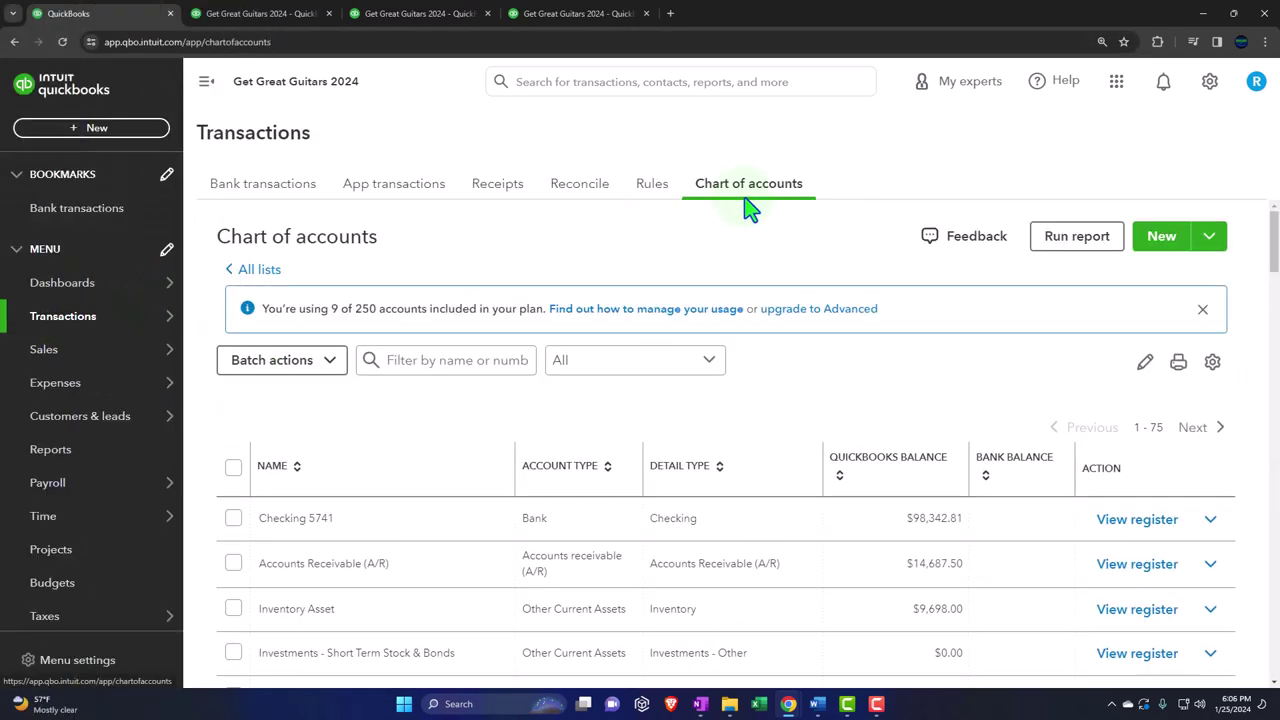
left_click(206, 82)
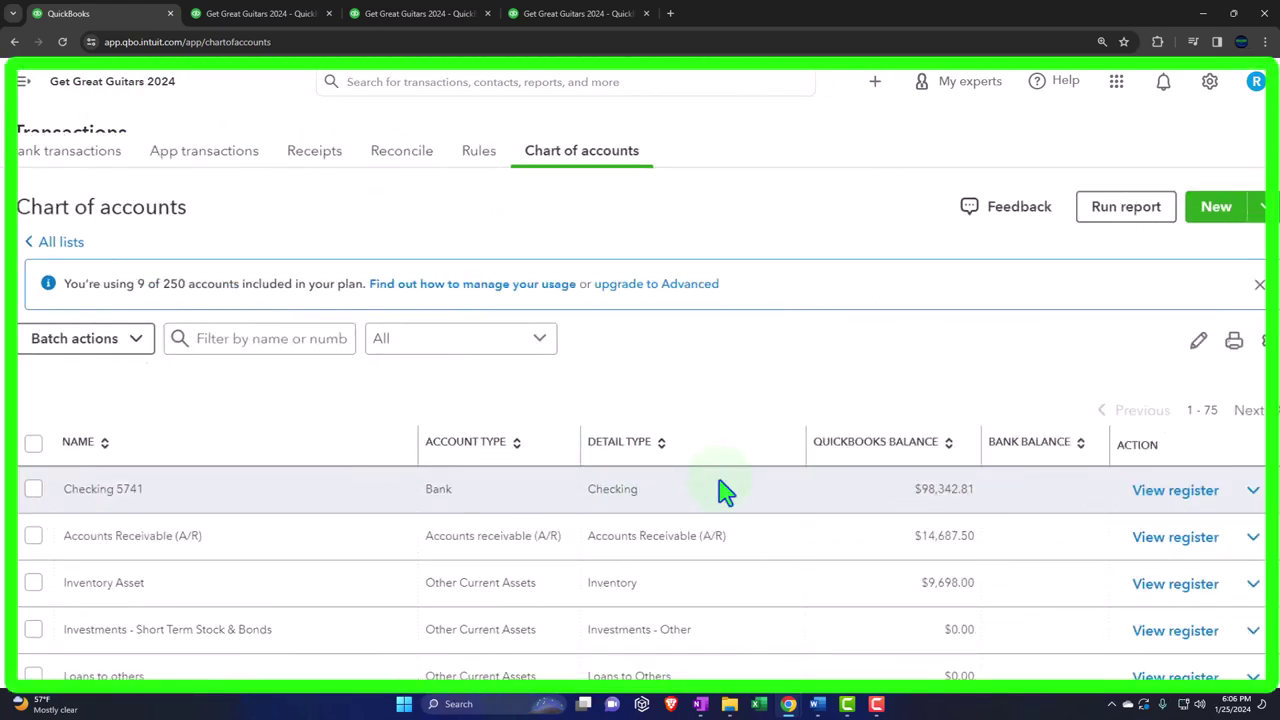
Step: Examine the names, account types and detail types of the accounts on the first page of the chart of accounts
scroll(725, 490, "down", 2)
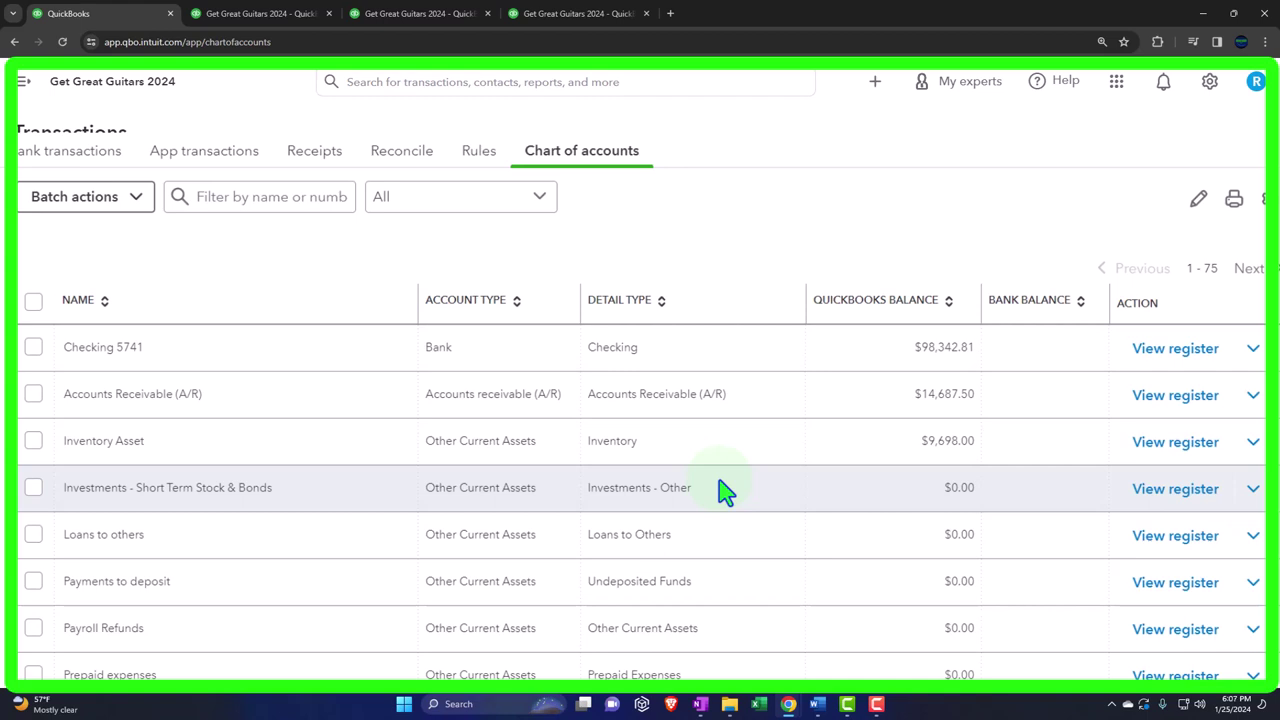
scroll(726, 490, "down", 6)
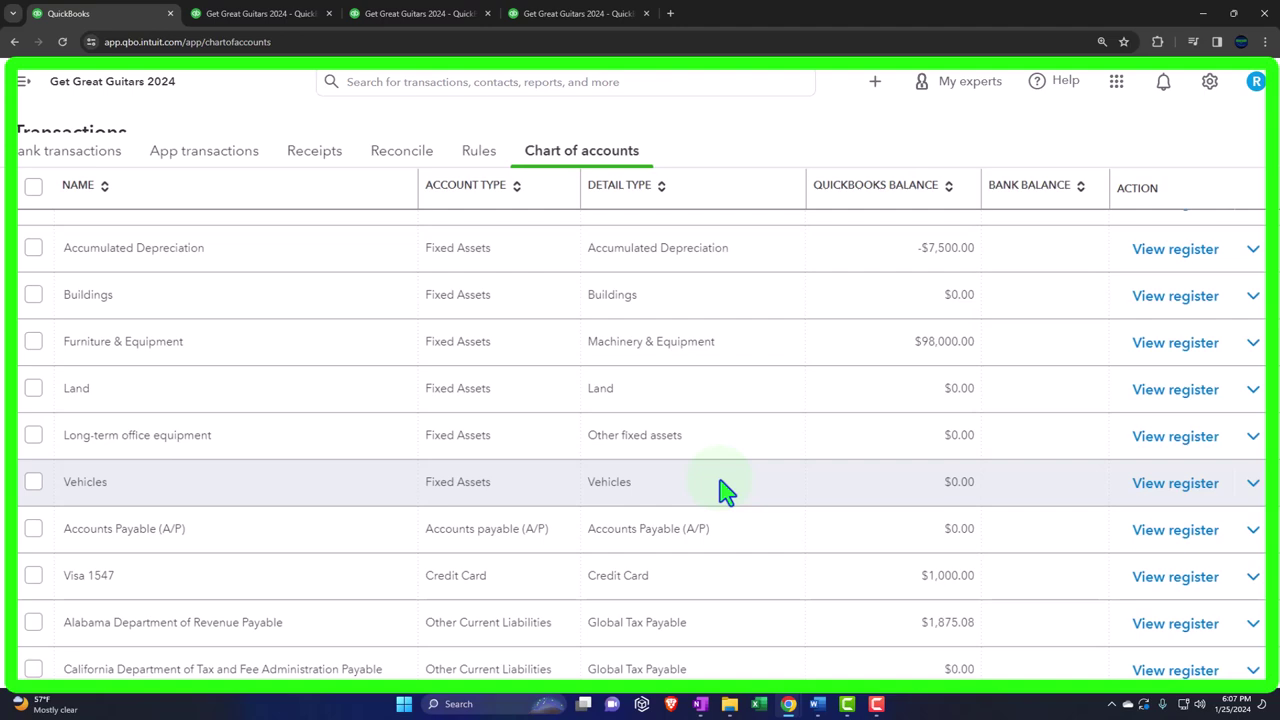
scroll(725, 490, "down", 10)
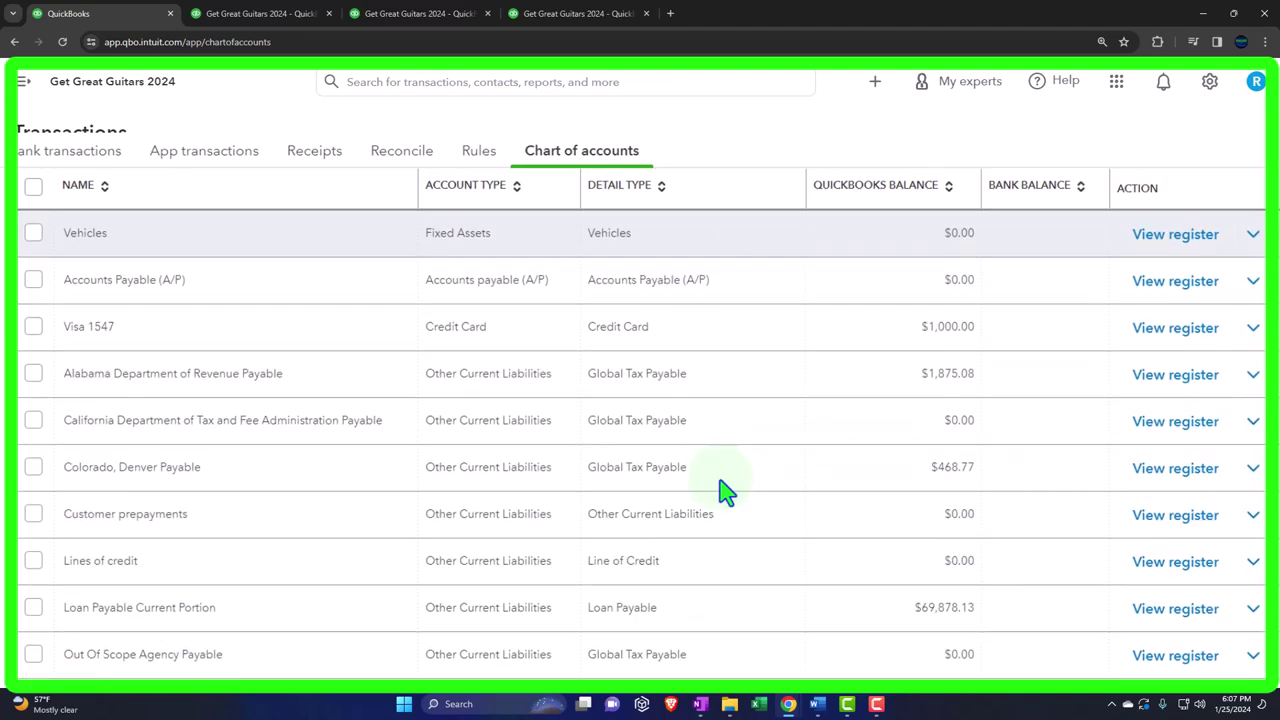
scroll(725, 490, "down", 10)
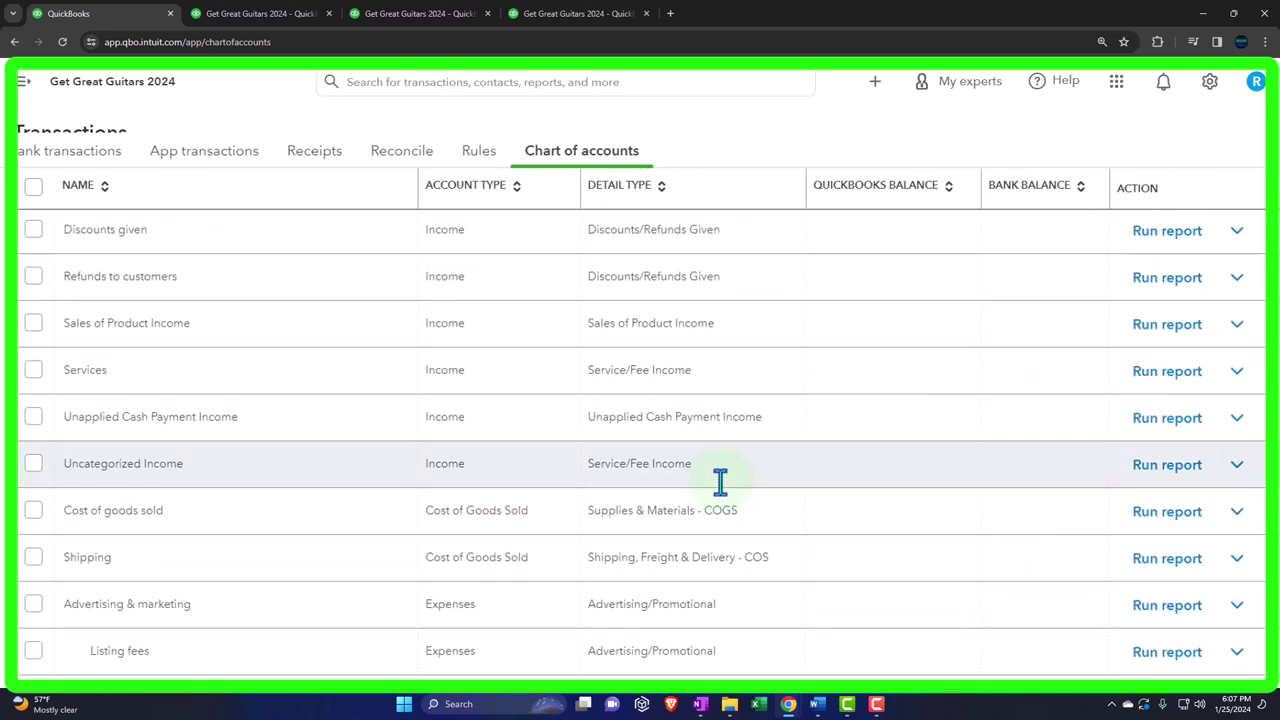
scroll(722, 485, "down", 2)
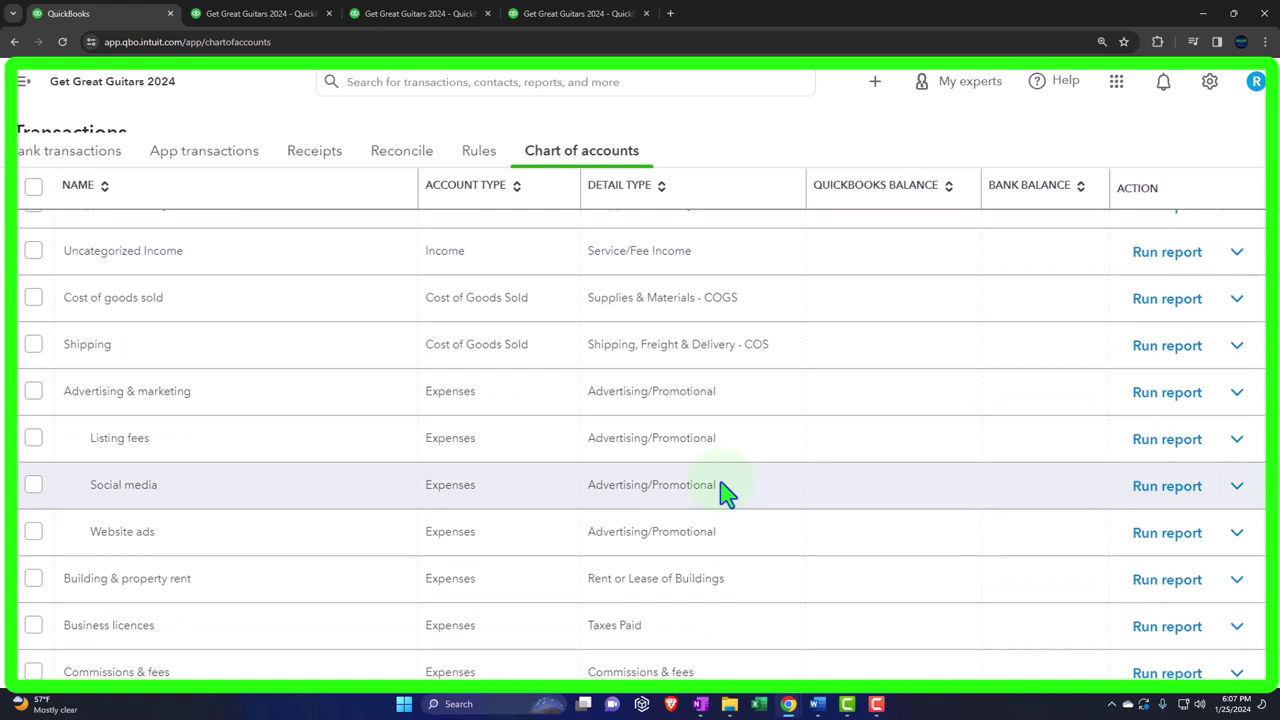
scroll(725, 490, "down", 1)
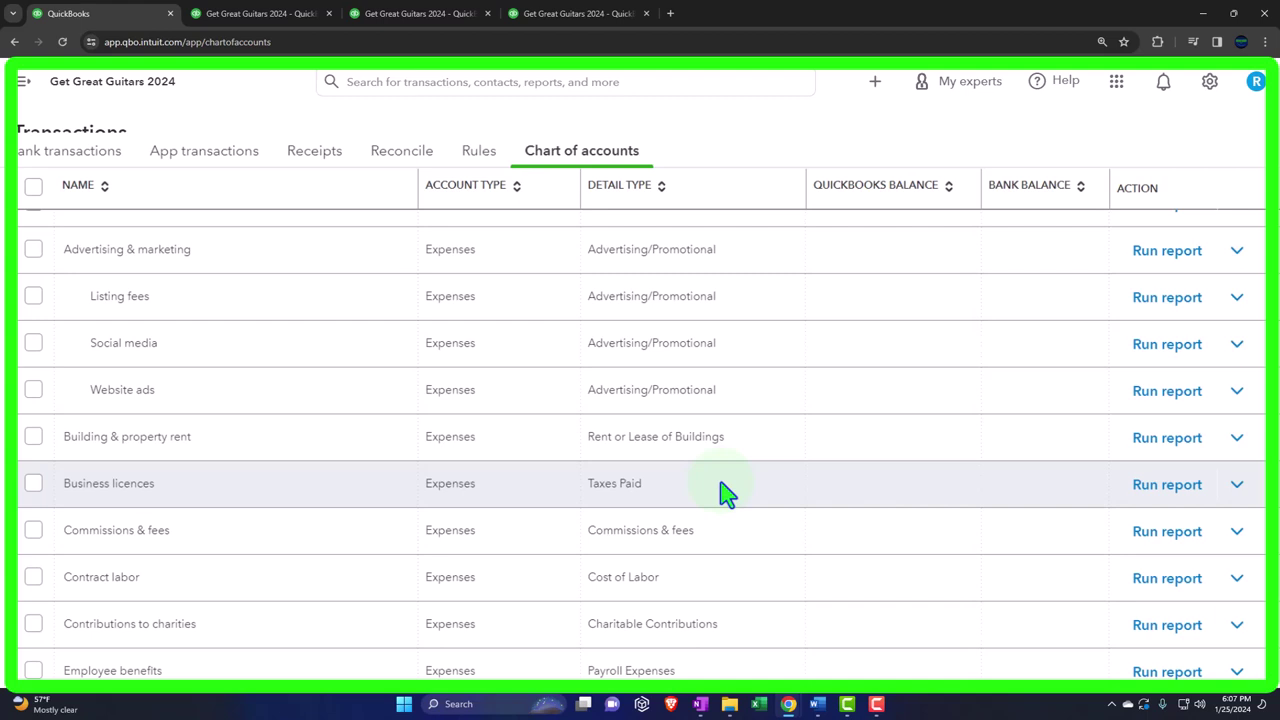
scroll(727, 490, "down", 4)
scroll(727, 490, "down", 2)
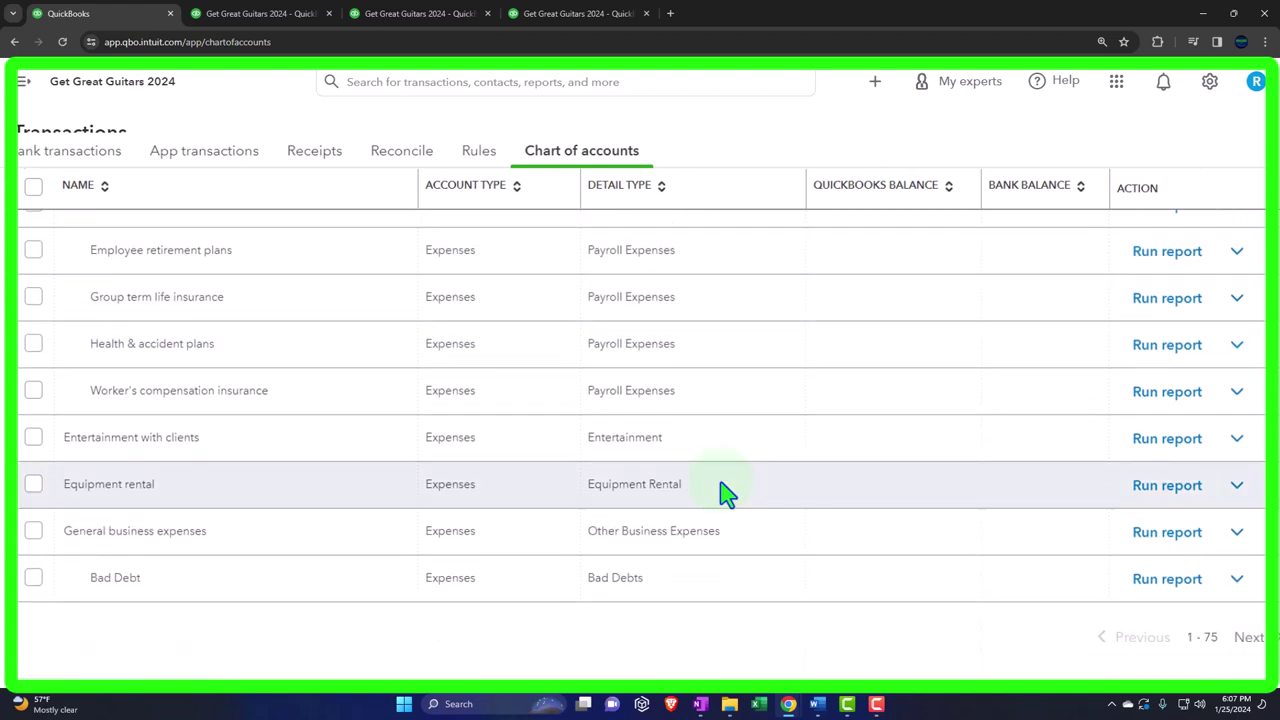
Step: Review the accounts on the second page of the chart of accounts and check the actions available for the Electricity account
left_click(1252, 640)
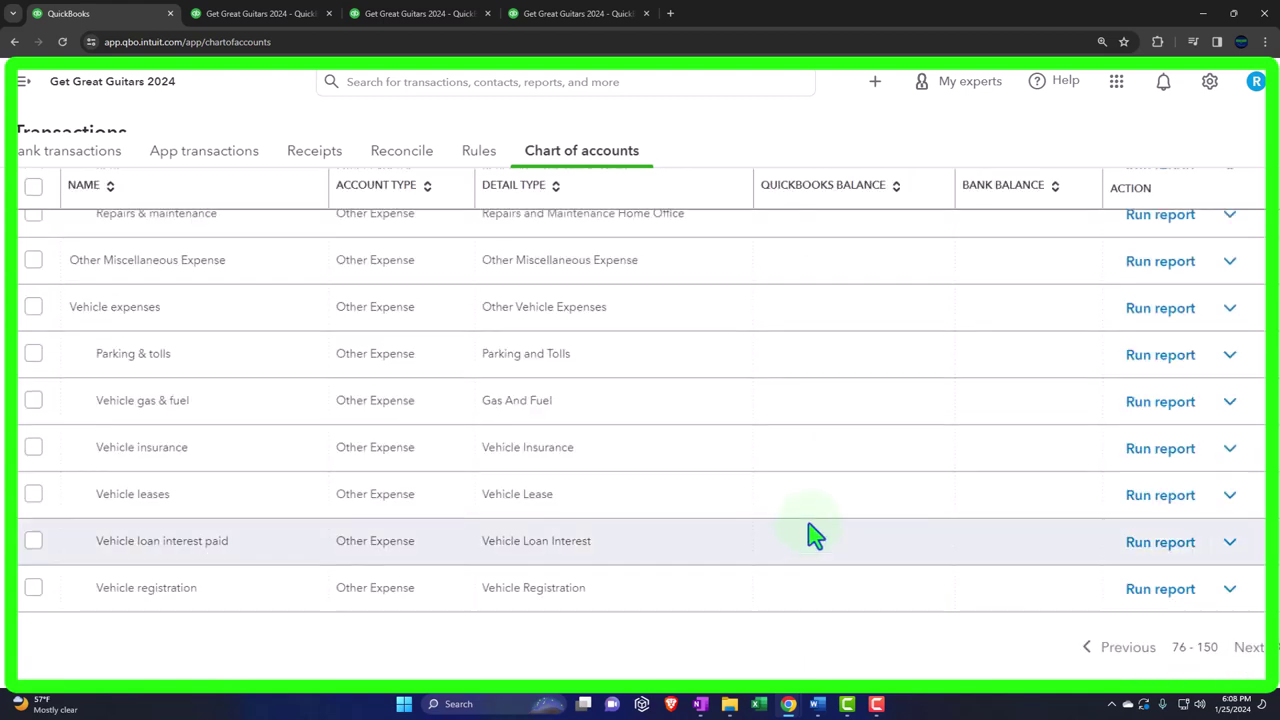
scroll(815, 535, "up", 4)
scroll(815, 535, "up", 5)
scroll(815, 535, "up", 3)
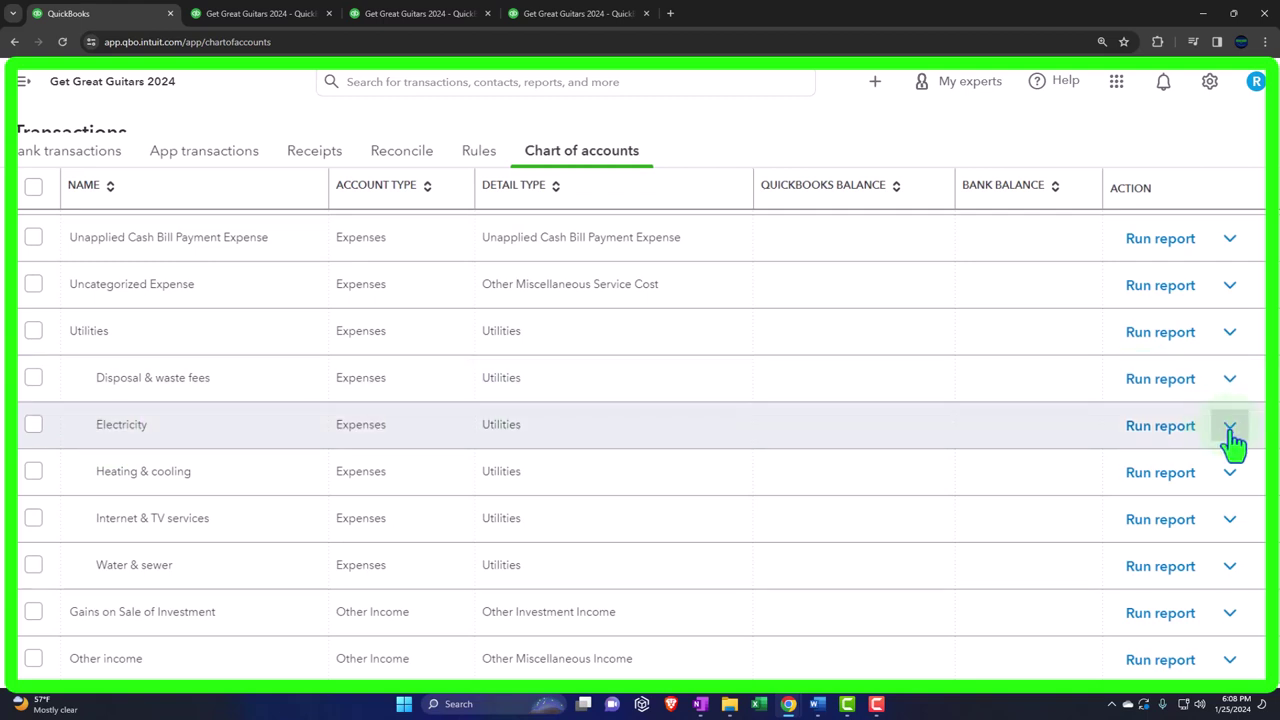
left_click(1230, 428)
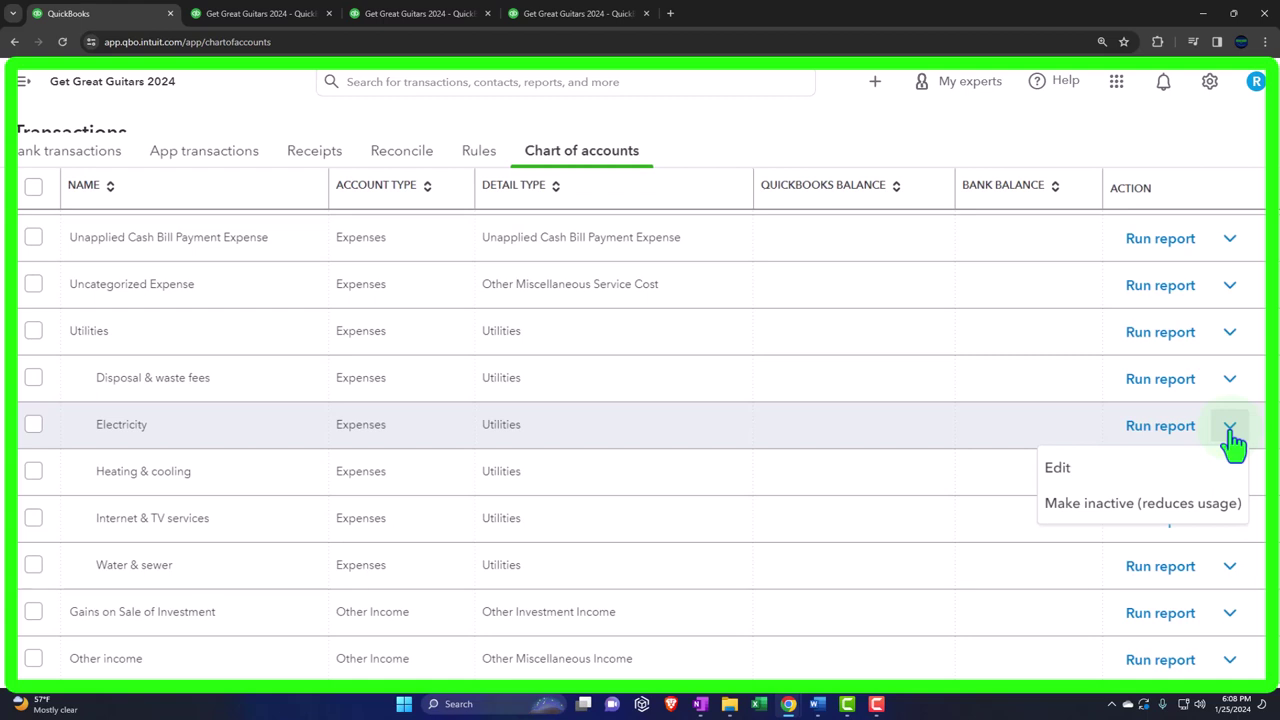
left_click(1230, 430)
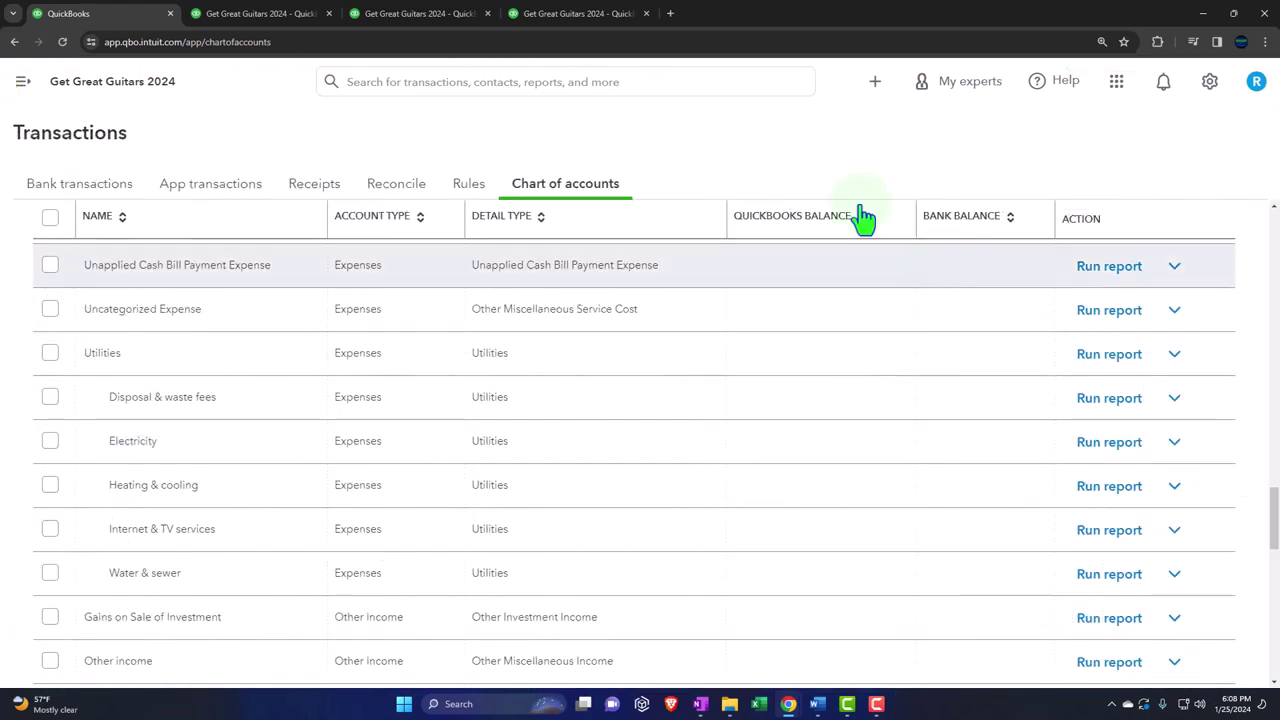
Step: Examine the Profit and Loss report at 150% zoom, comparing the Income, Expenses and Other Income sections
left_click(421, 15)
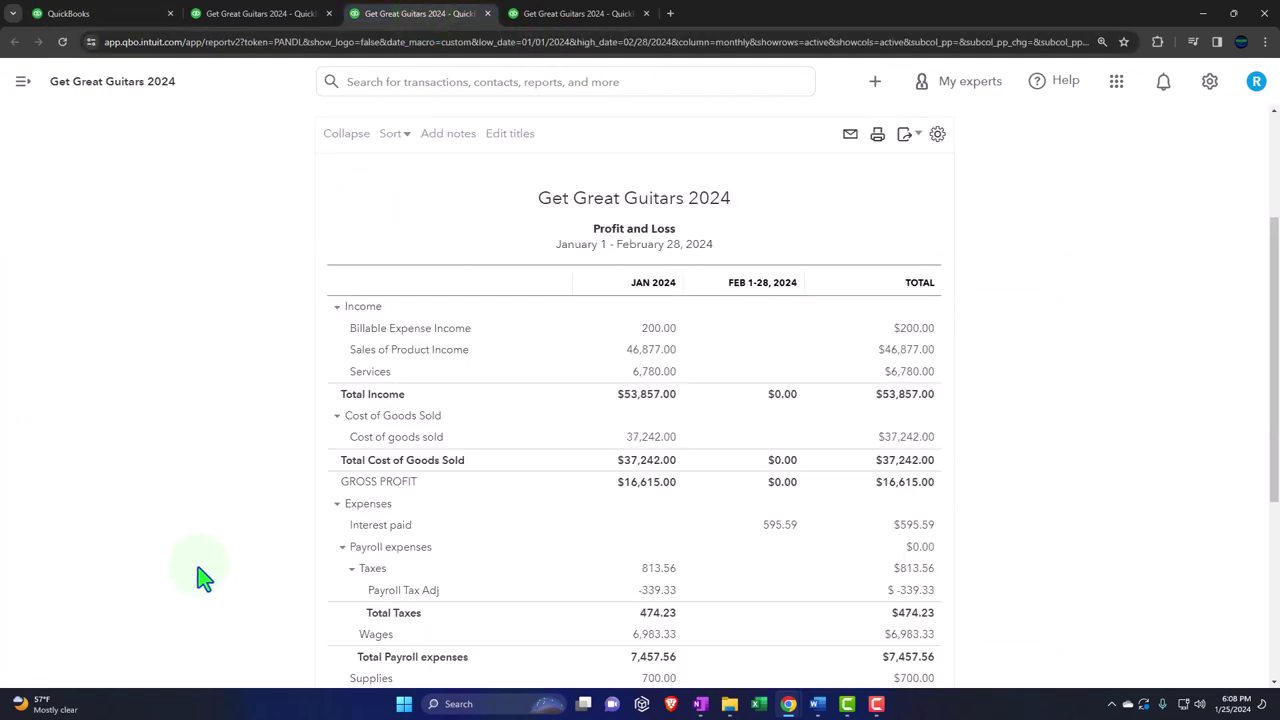
key("ctrl+plus")
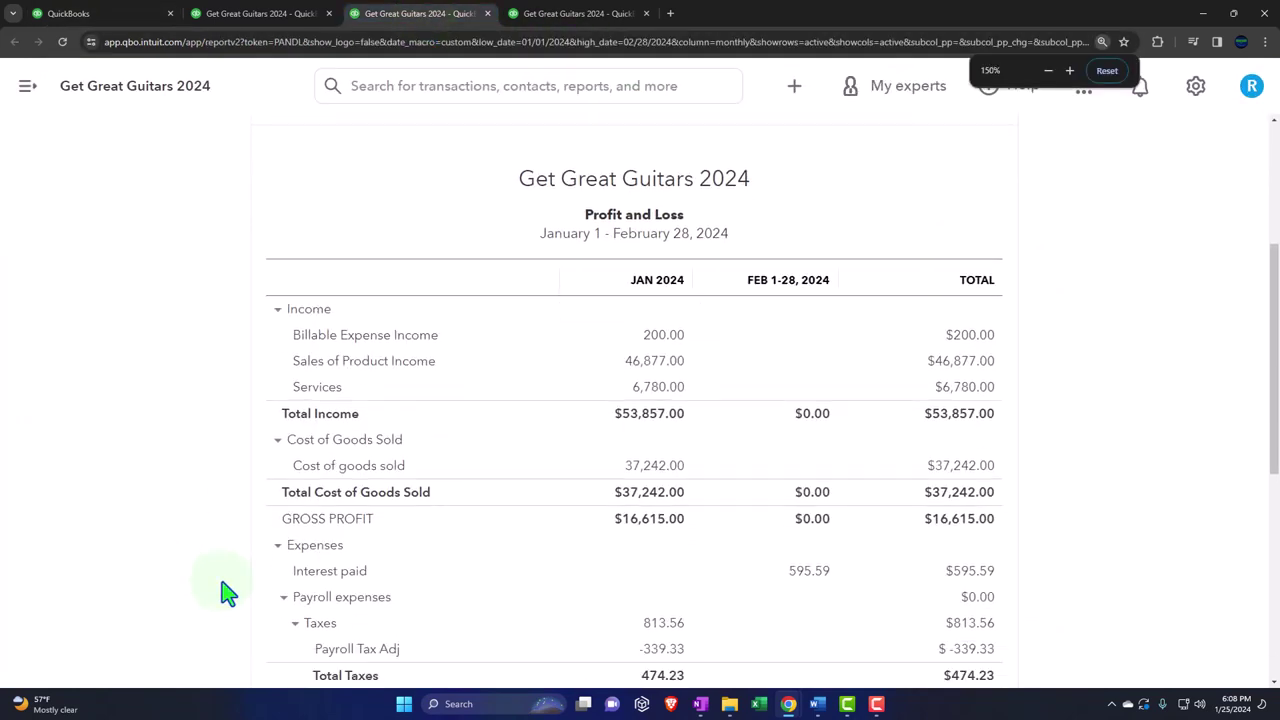
scroll(225, 592, "up", 2)
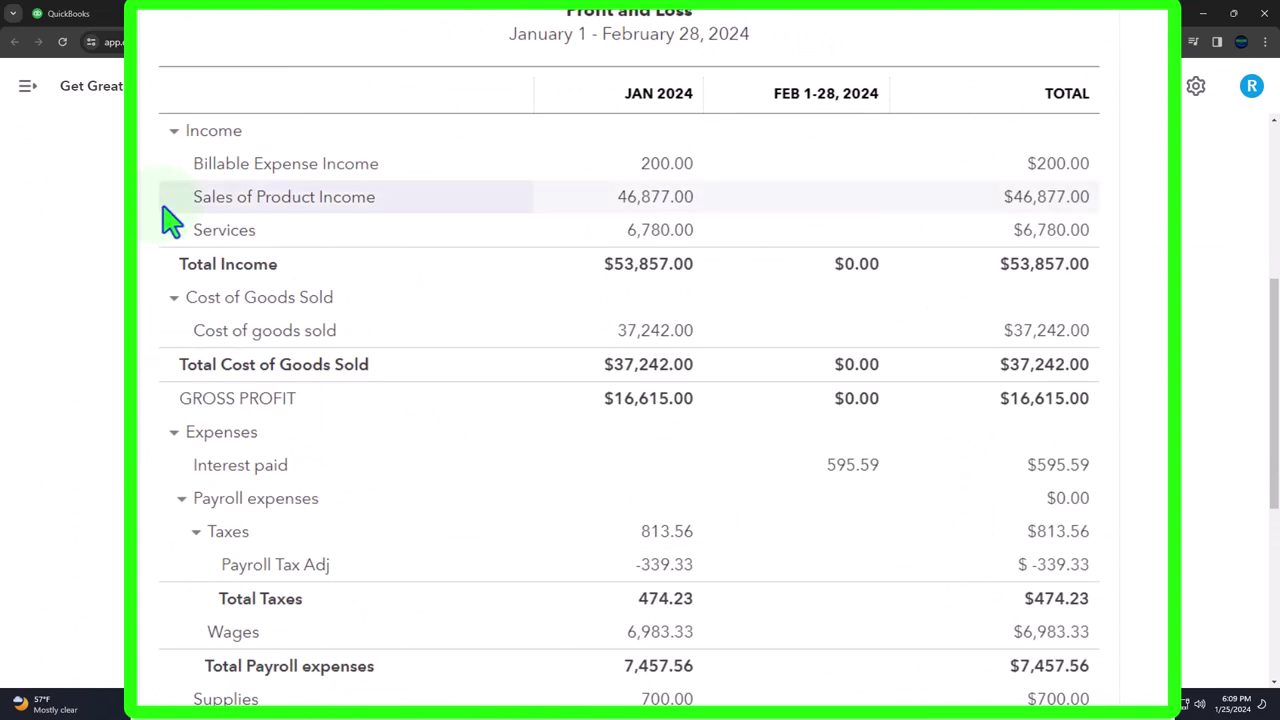
scroll(172, 222, "down", 5)
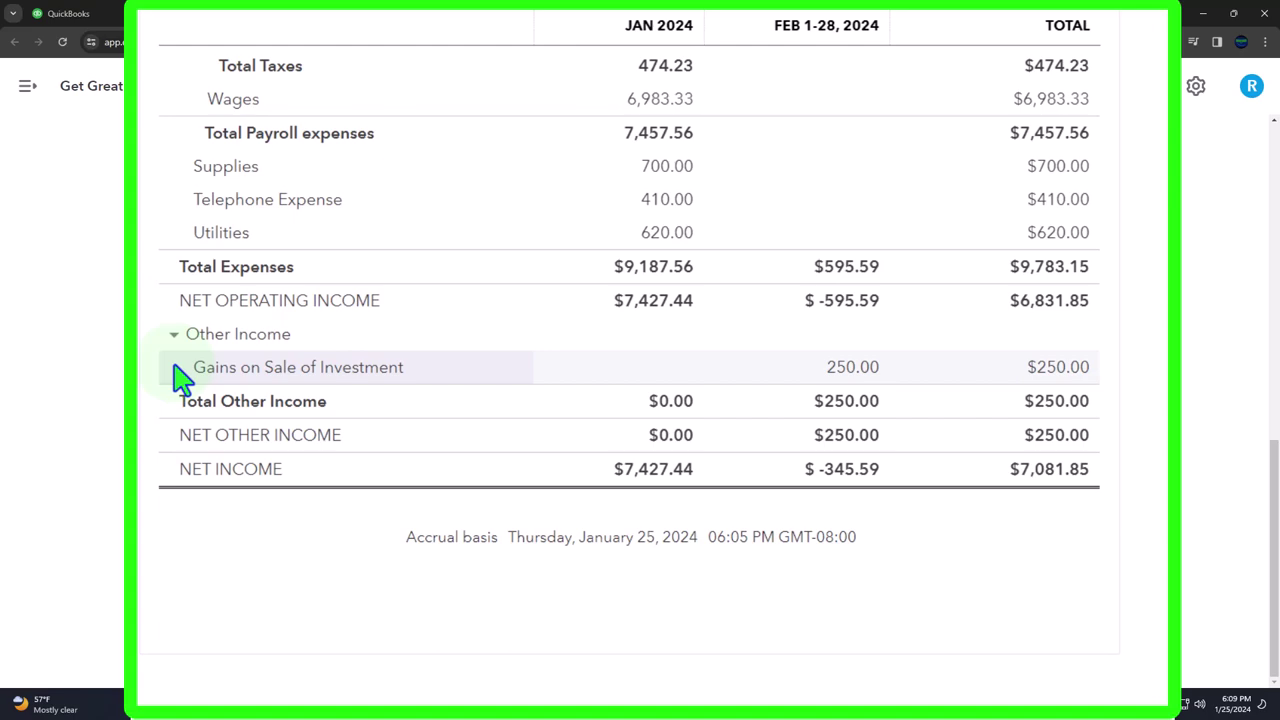
scroll(175, 365, "up", 6)
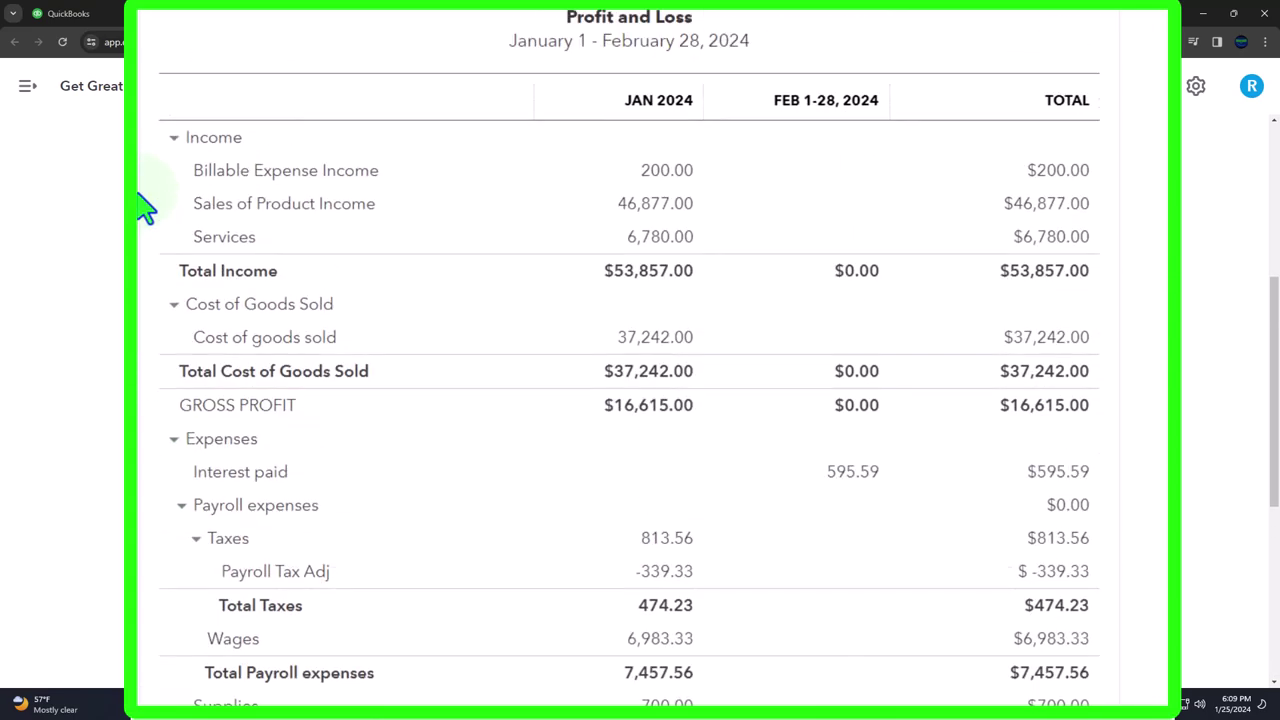
scroll(140, 280, "down", 5)
scroll(140, 362, "down", 2)
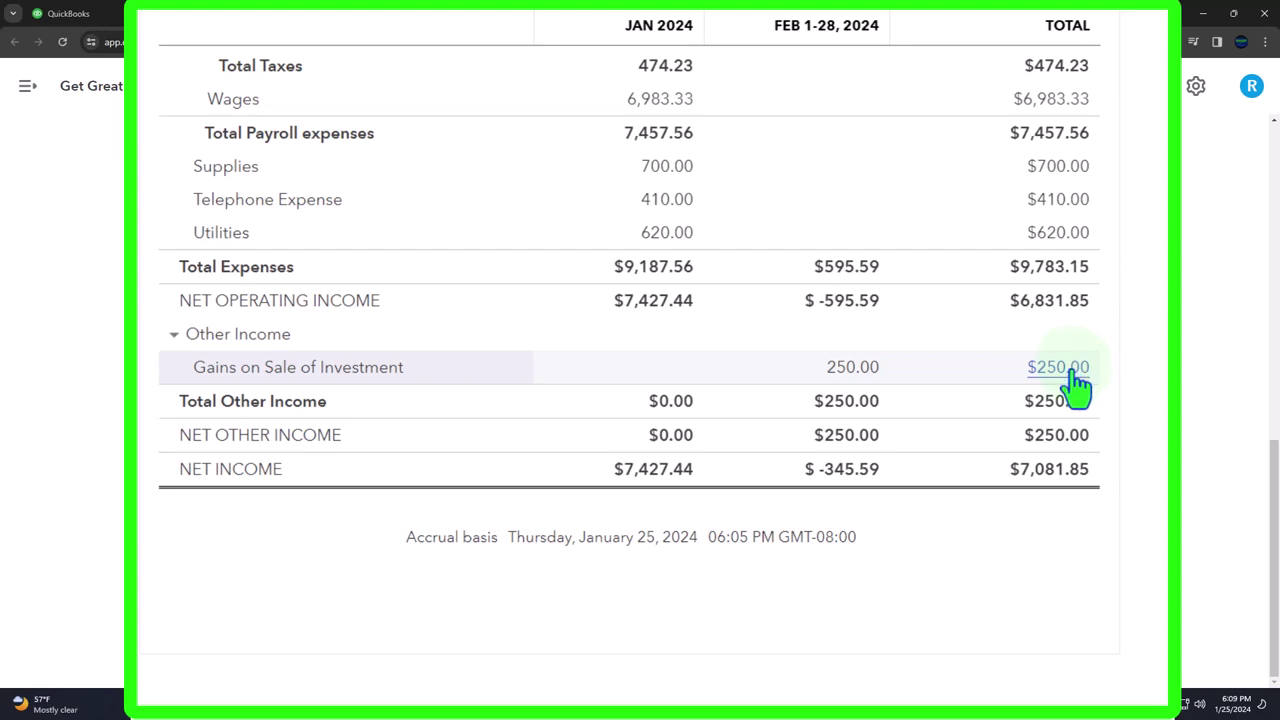
scroll(1077, 388, "up", 3)
scroll(1077, 382, "up", 1)
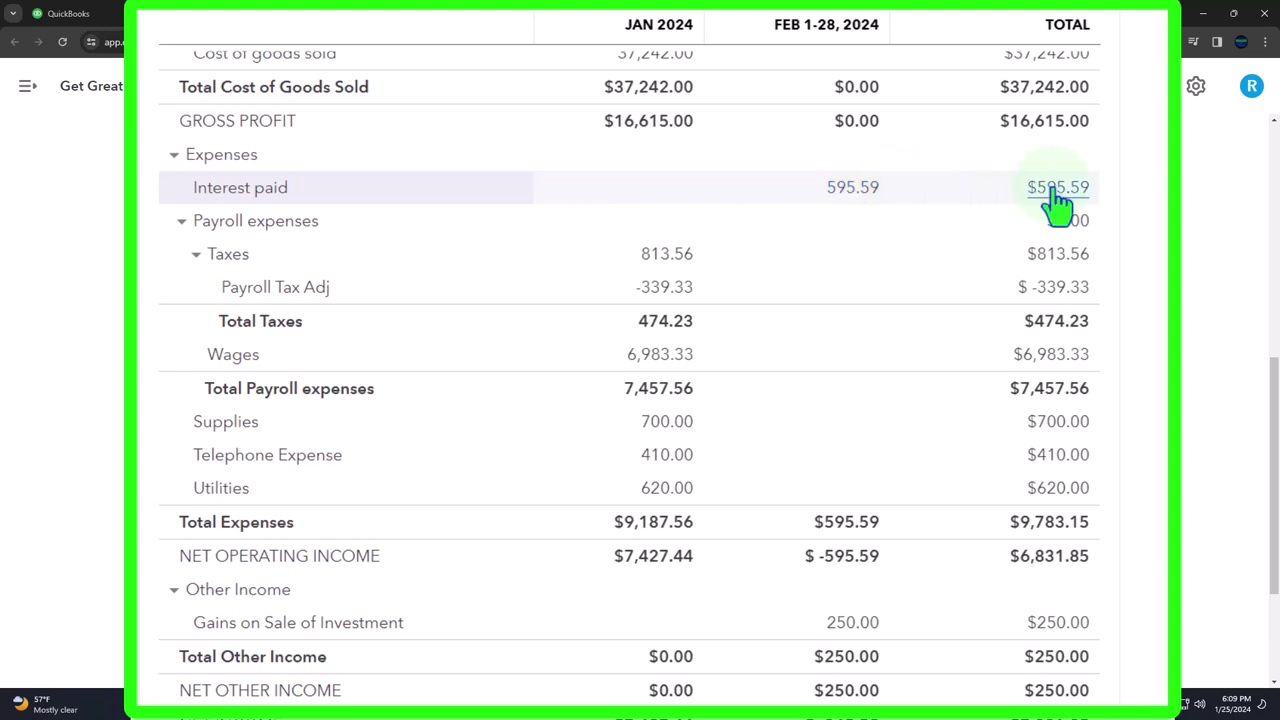
scroll(1057, 205, "down", 1)
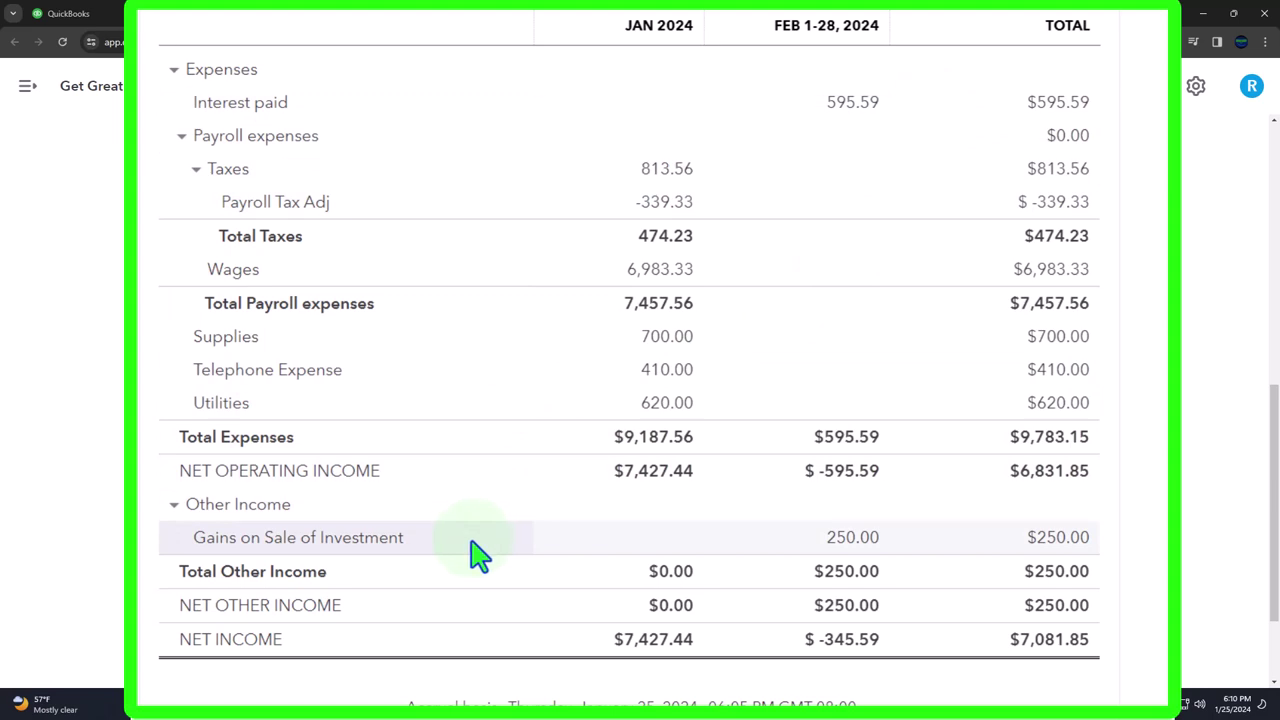
left_click(176, 508)
left_click(176, 510)
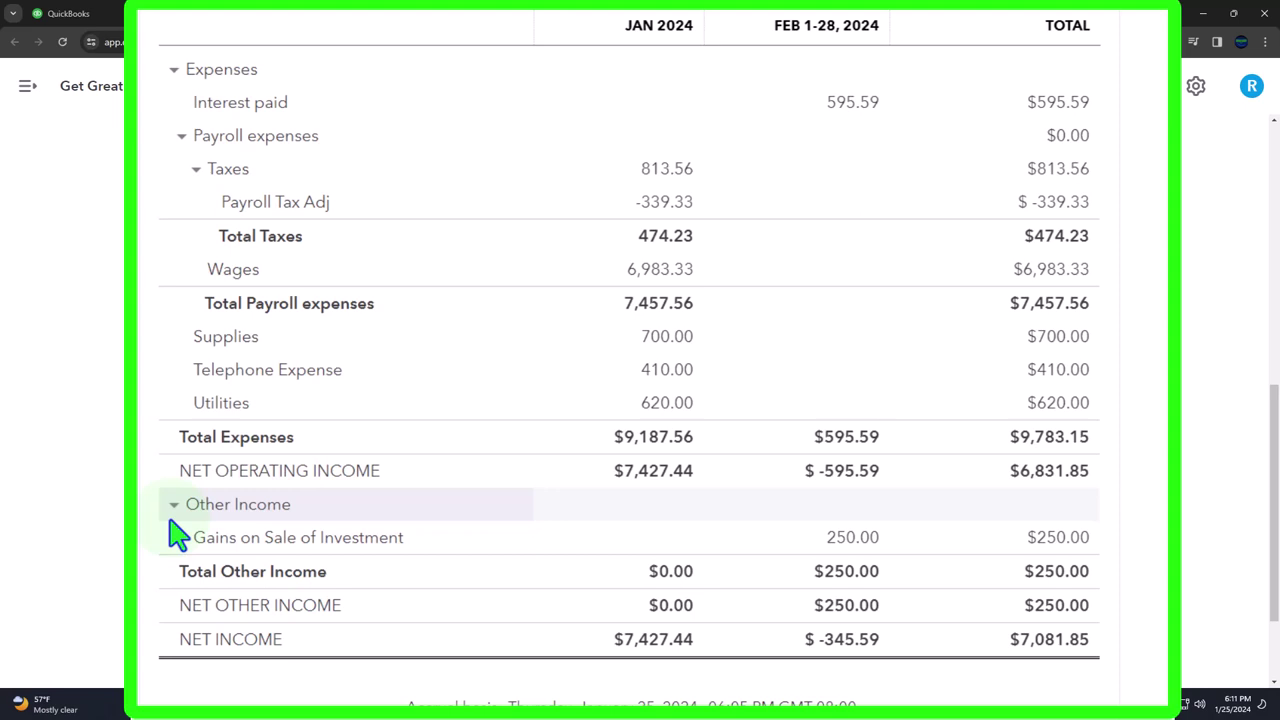
left_click(277, 518)
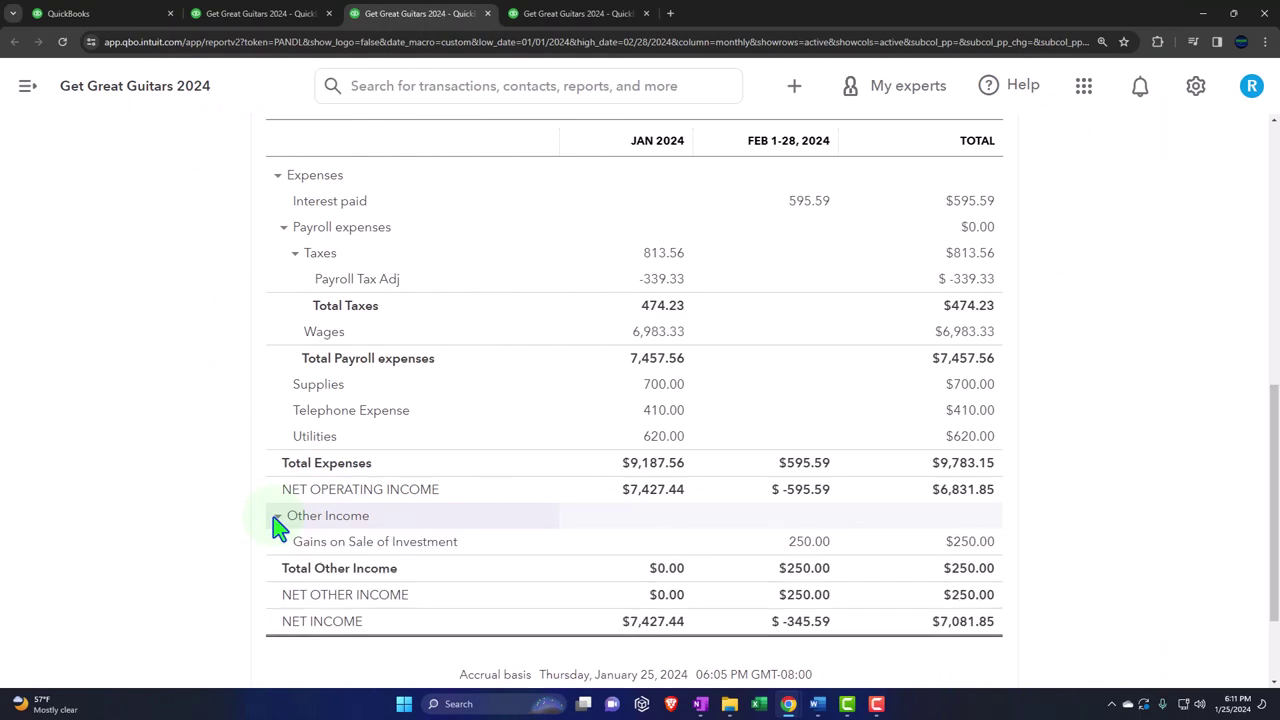
Step: Return to the chart of accounts and review the Expenses, Other Income and Other Expense accounts across its pages
left_click(140, 20)
scroll(271, 429, "down", 8)
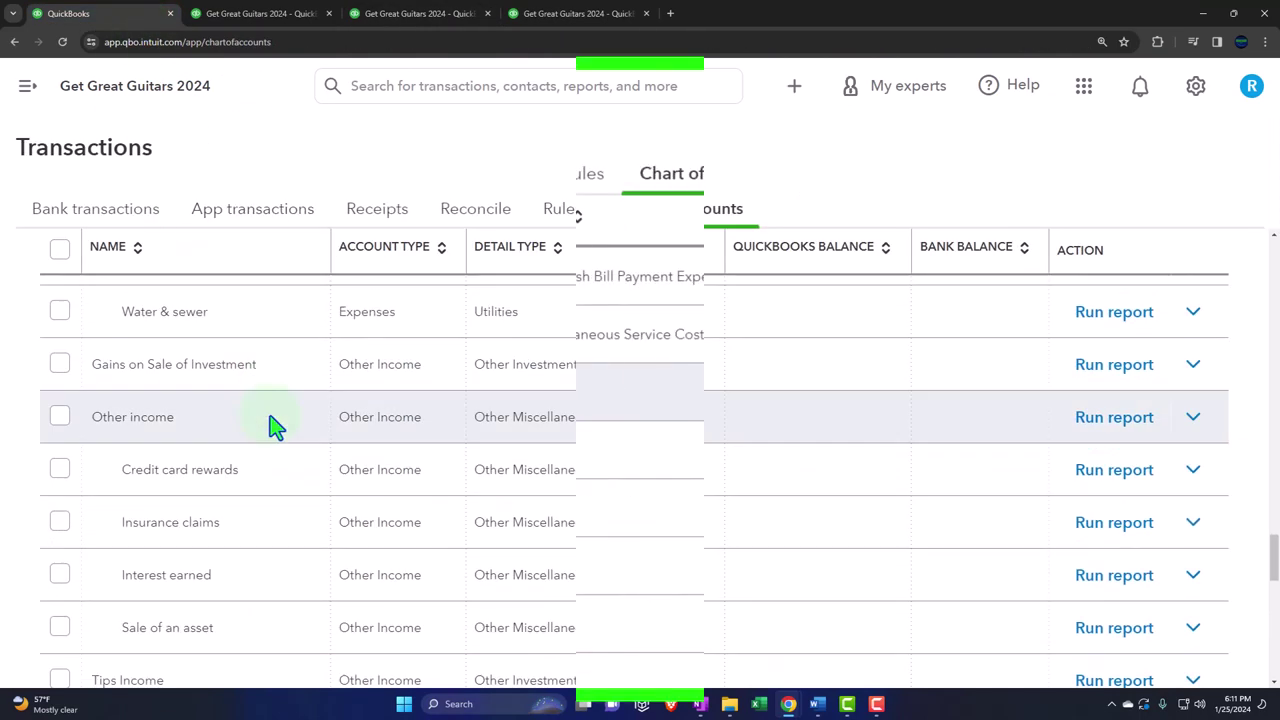
scroll(268, 420, "down", 3)
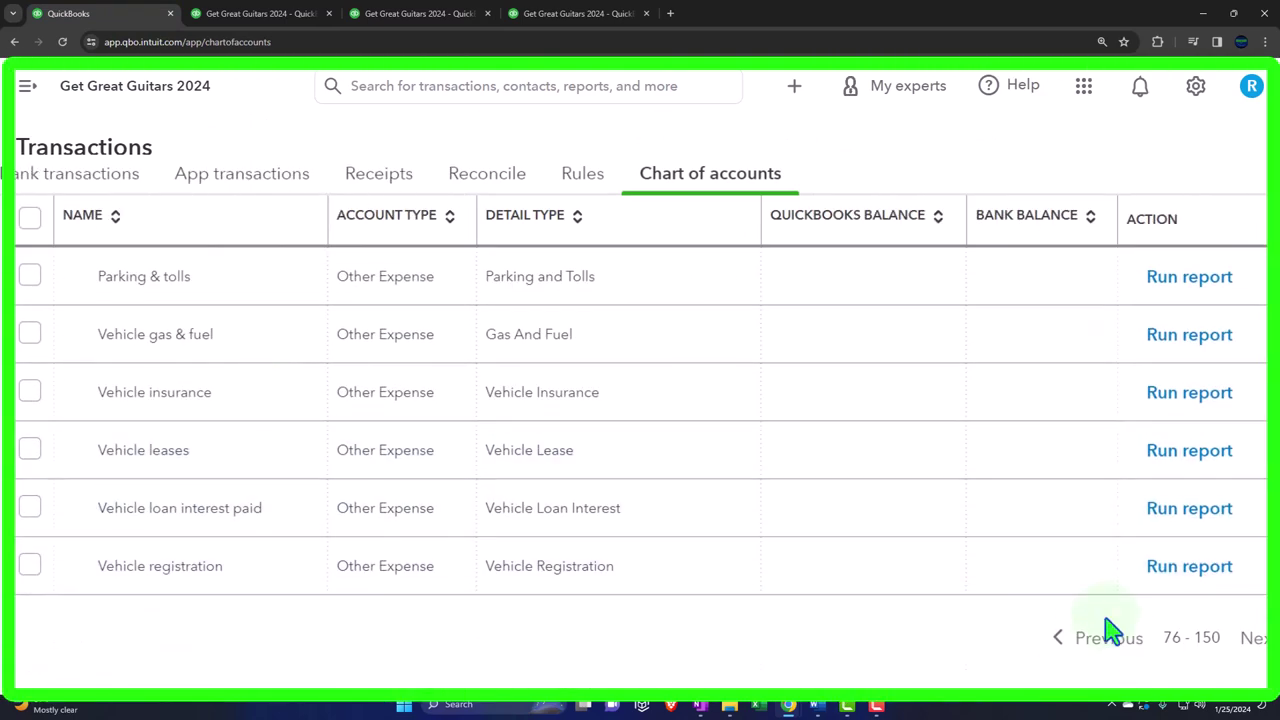
left_click(1108, 640)
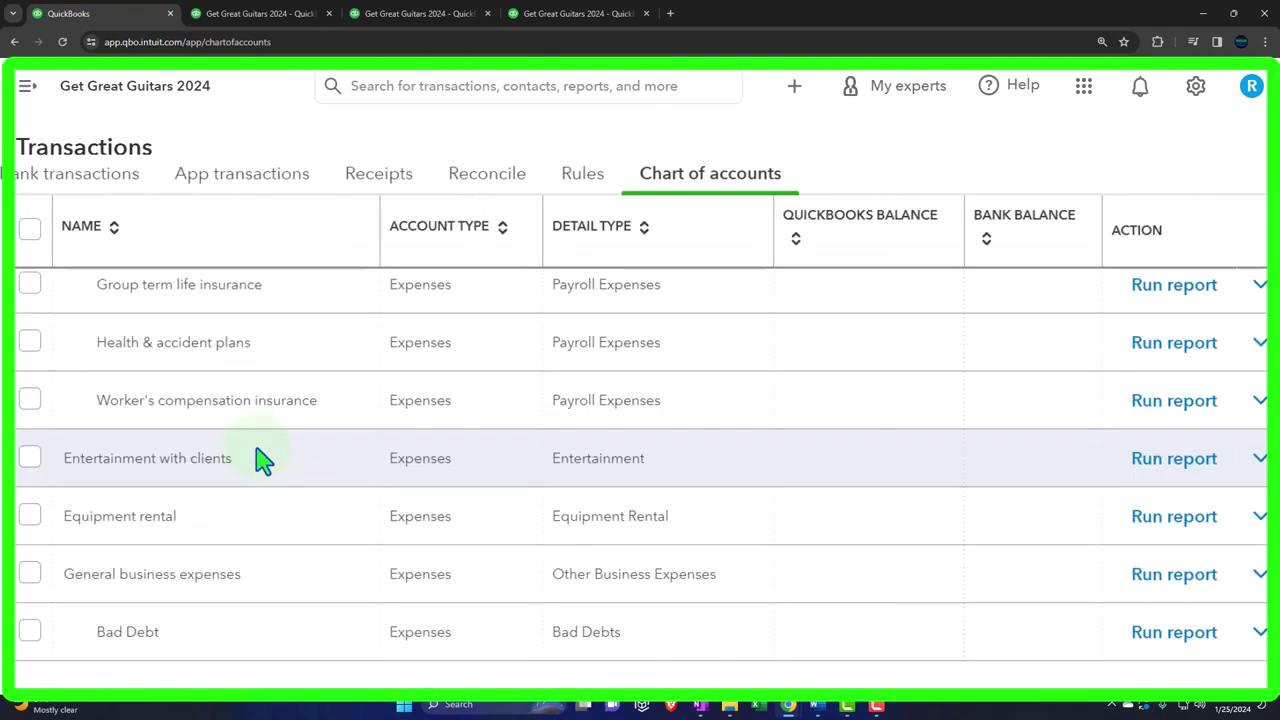
scroll(262, 460, "up", 4)
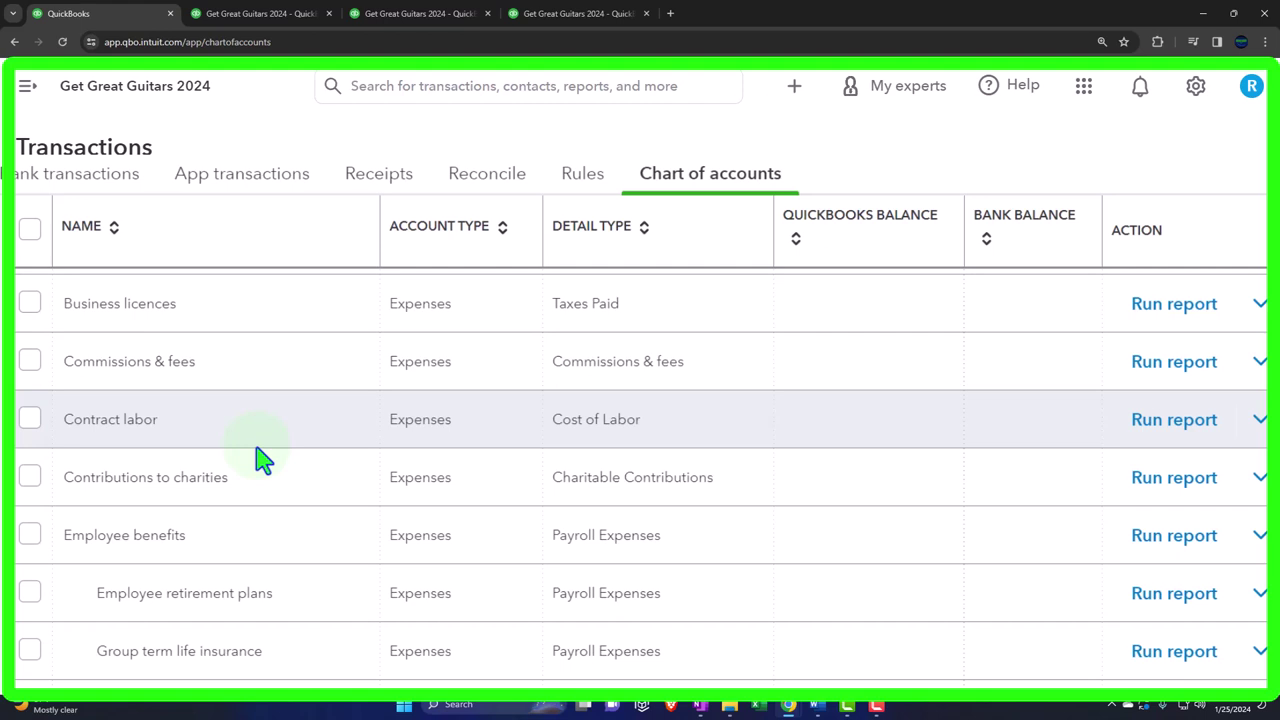
scroll(258, 458, "down", 4)
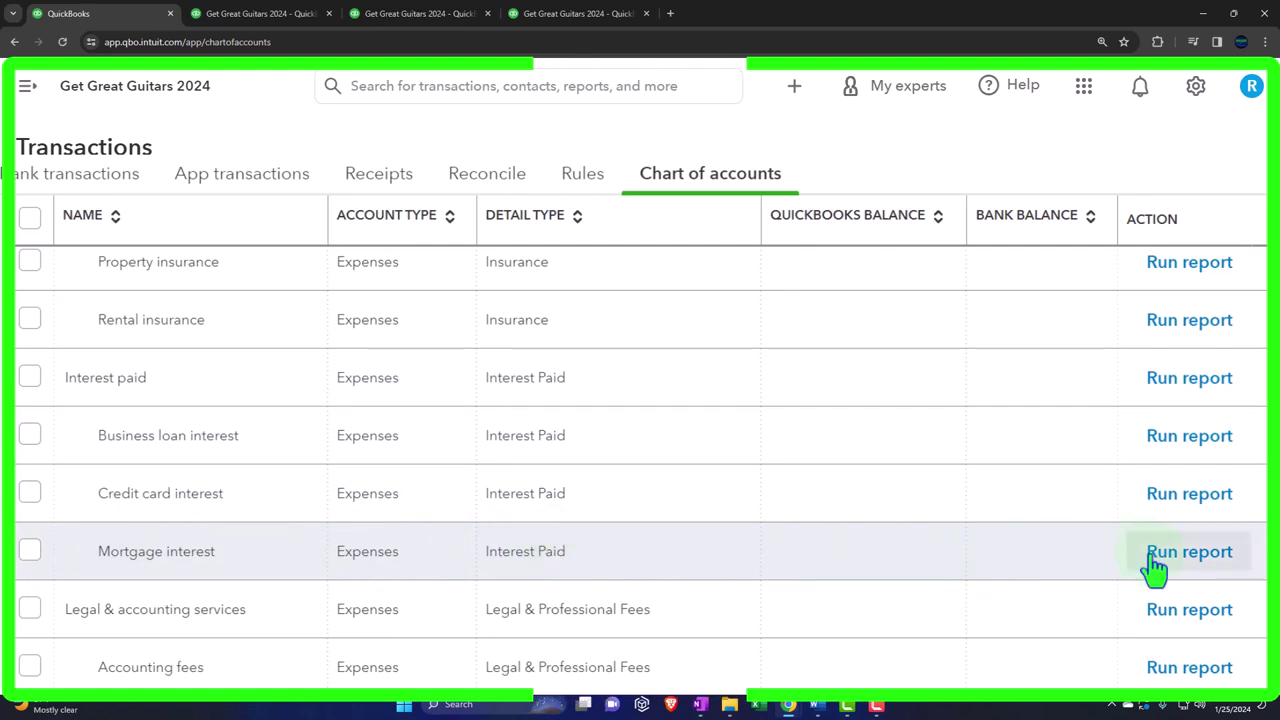
Step: Edit the Mortgage interest account, placing it under Other Miscellaneous Expense and renaming it ZZZ1
left_click(1270, 562)
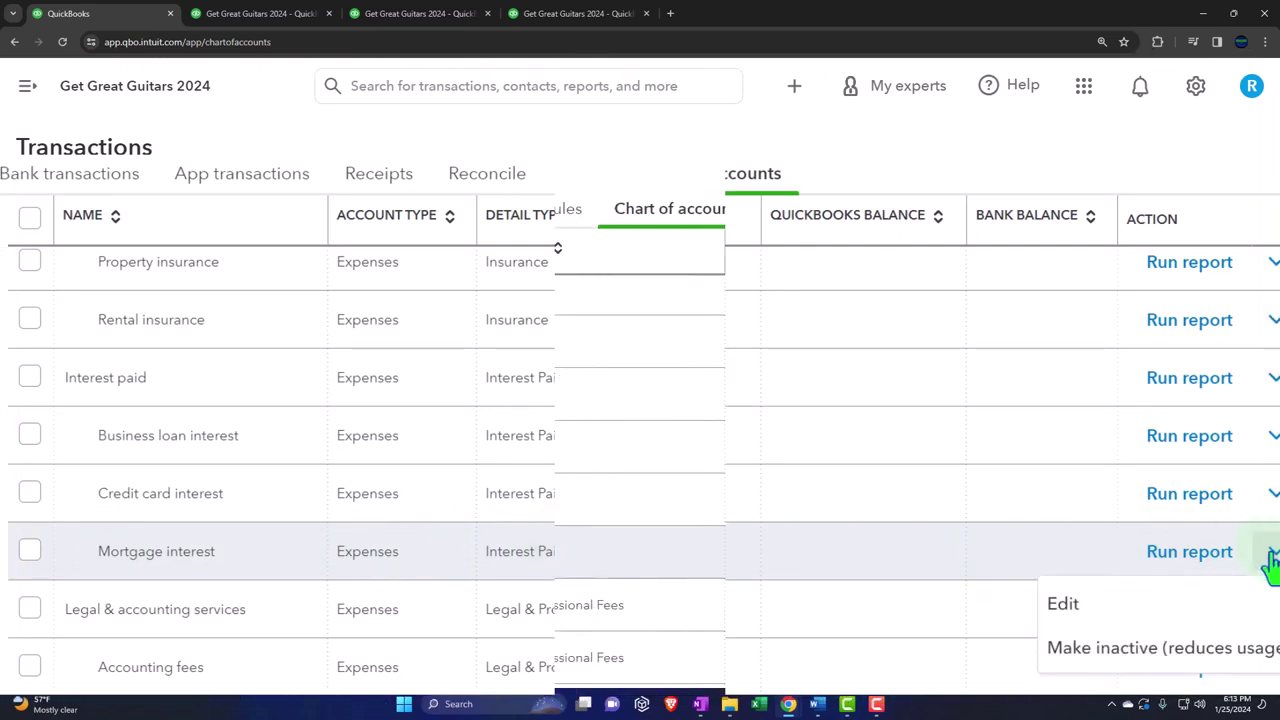
left_click(1070, 603)
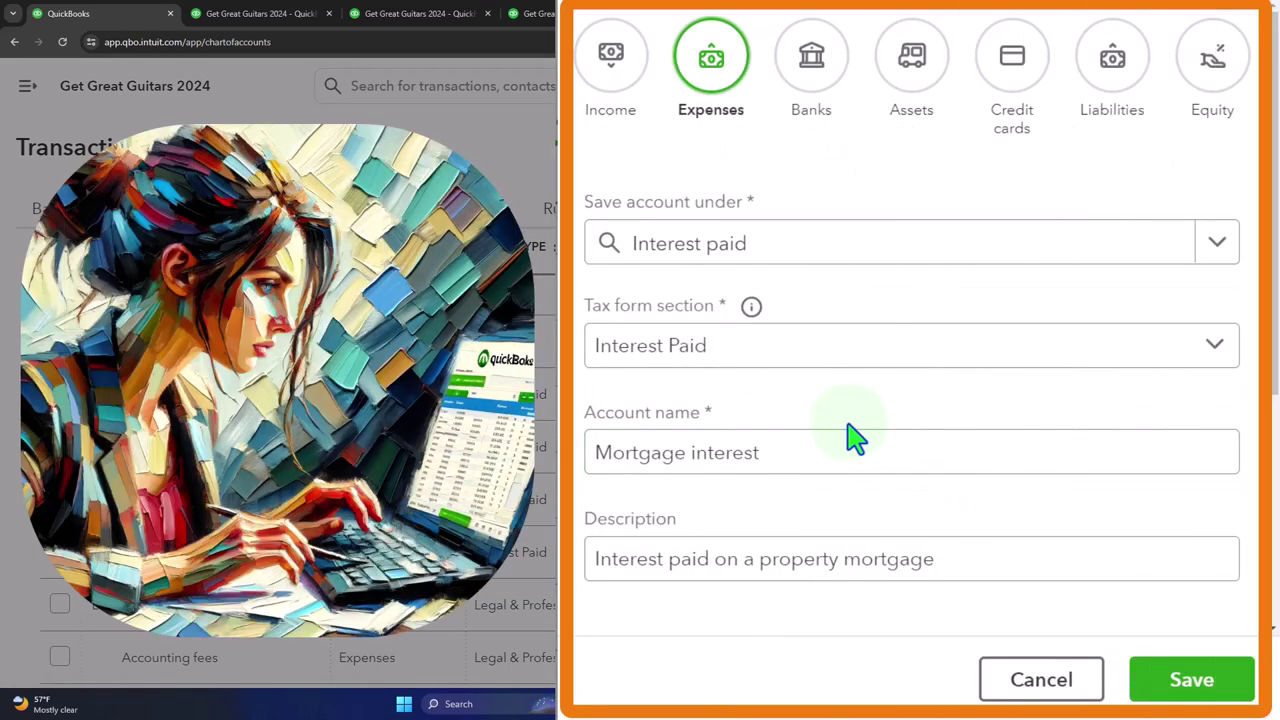
left_click(795, 260)
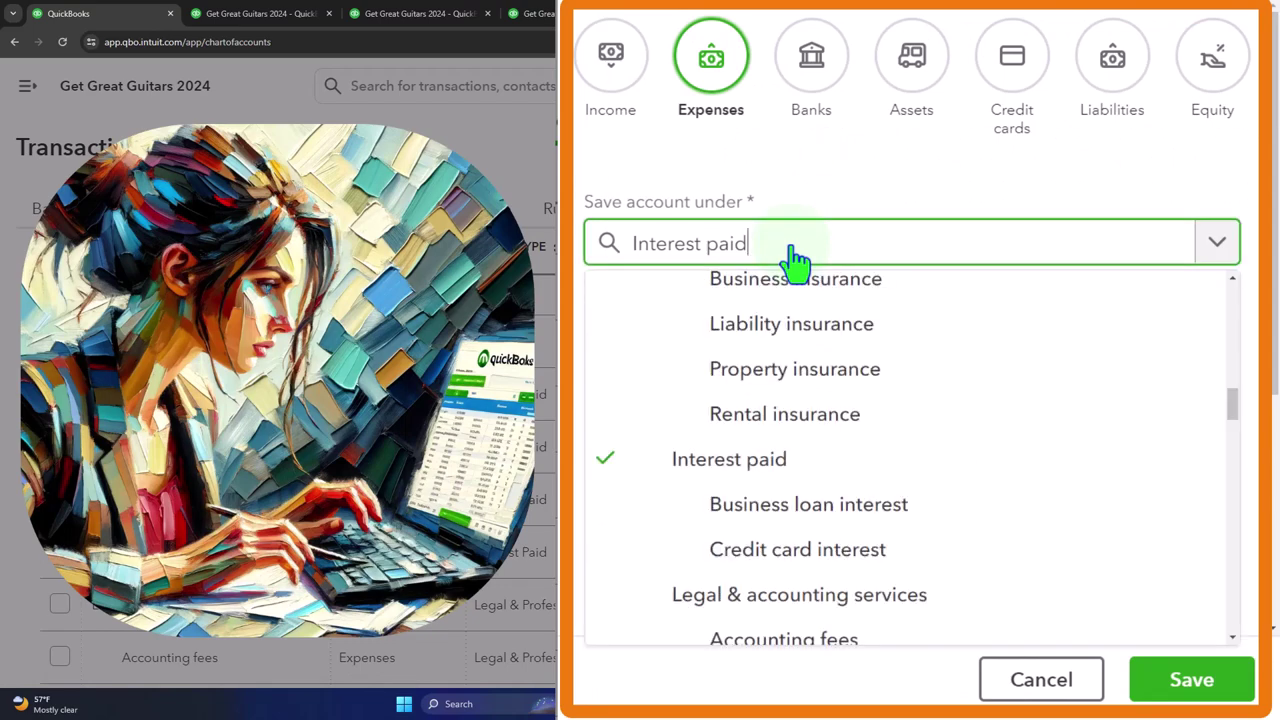
left_click_drag(1240, 408, 1234, 600)
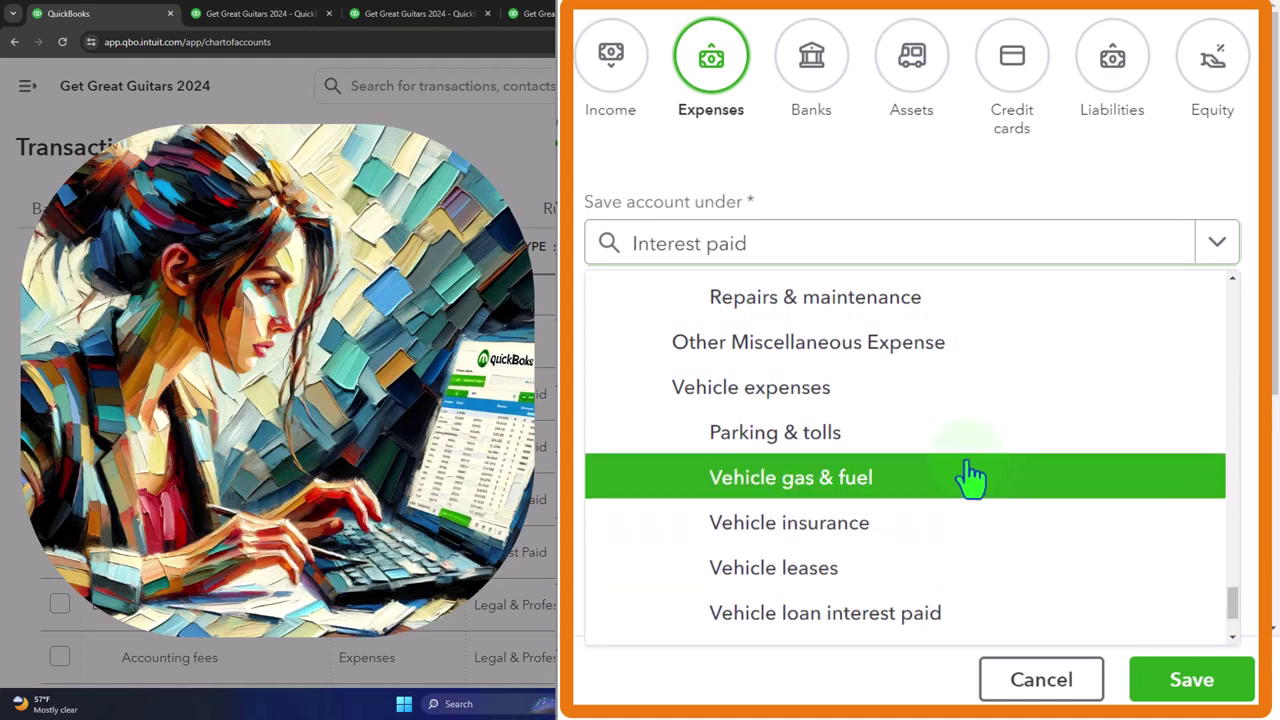
left_click(897, 350)
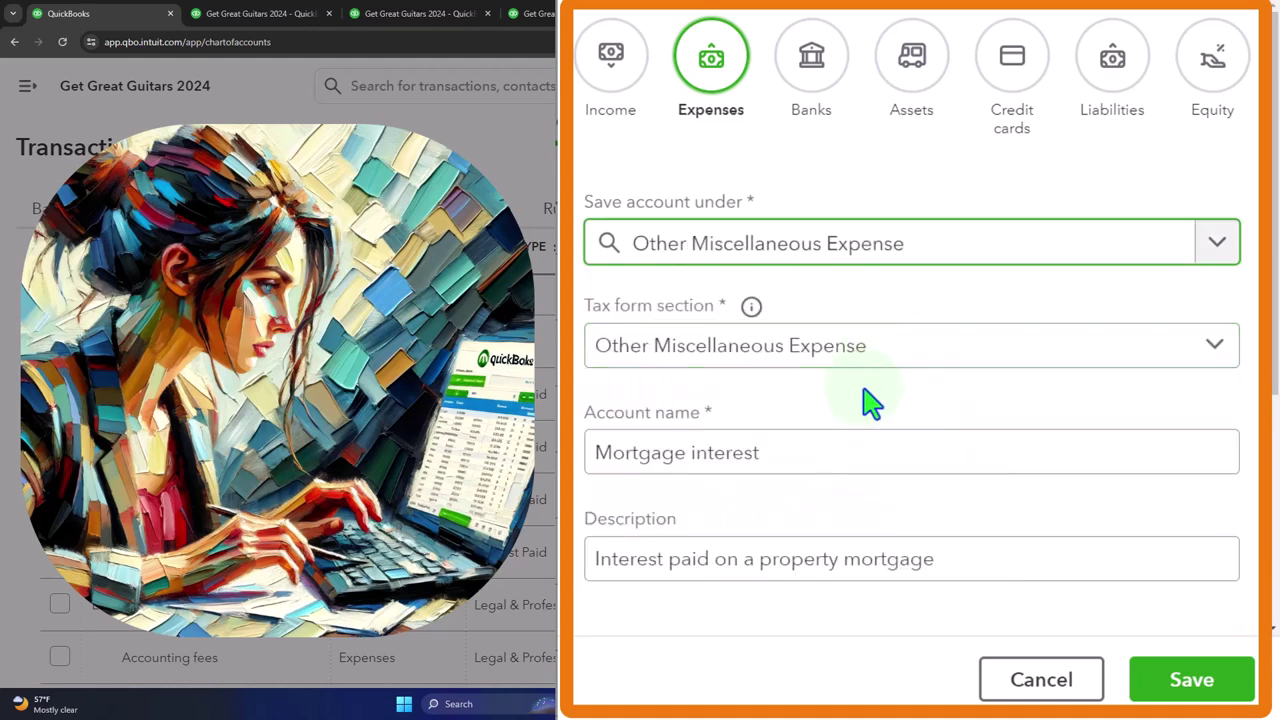
left_click(895, 367)
left_click(896, 369)
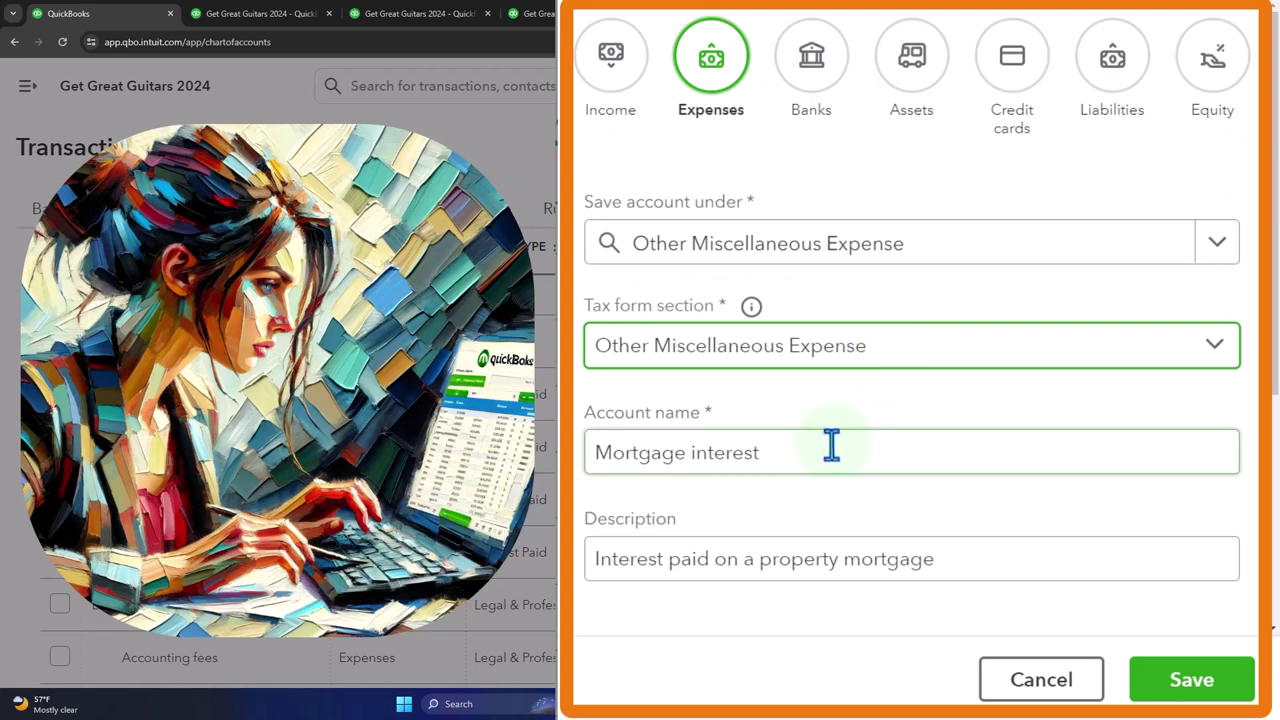
left_click_drag(831, 445, 545, 443)
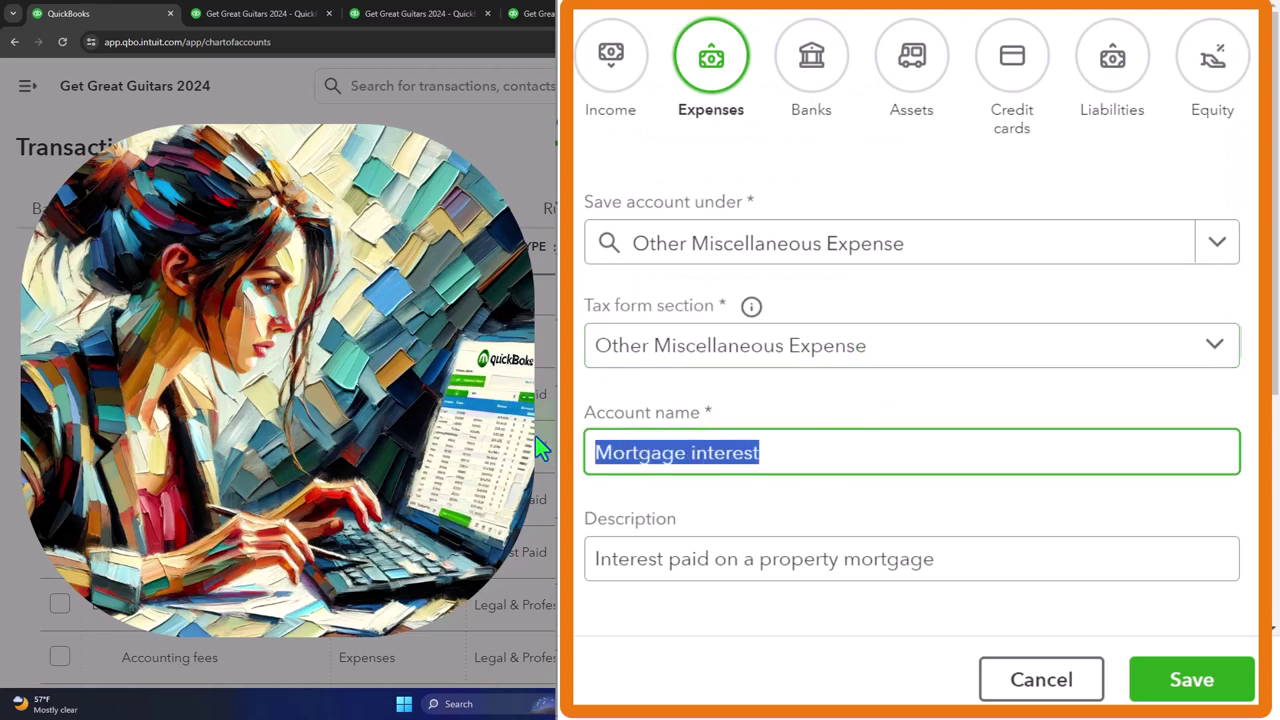
type("ZZZ1")
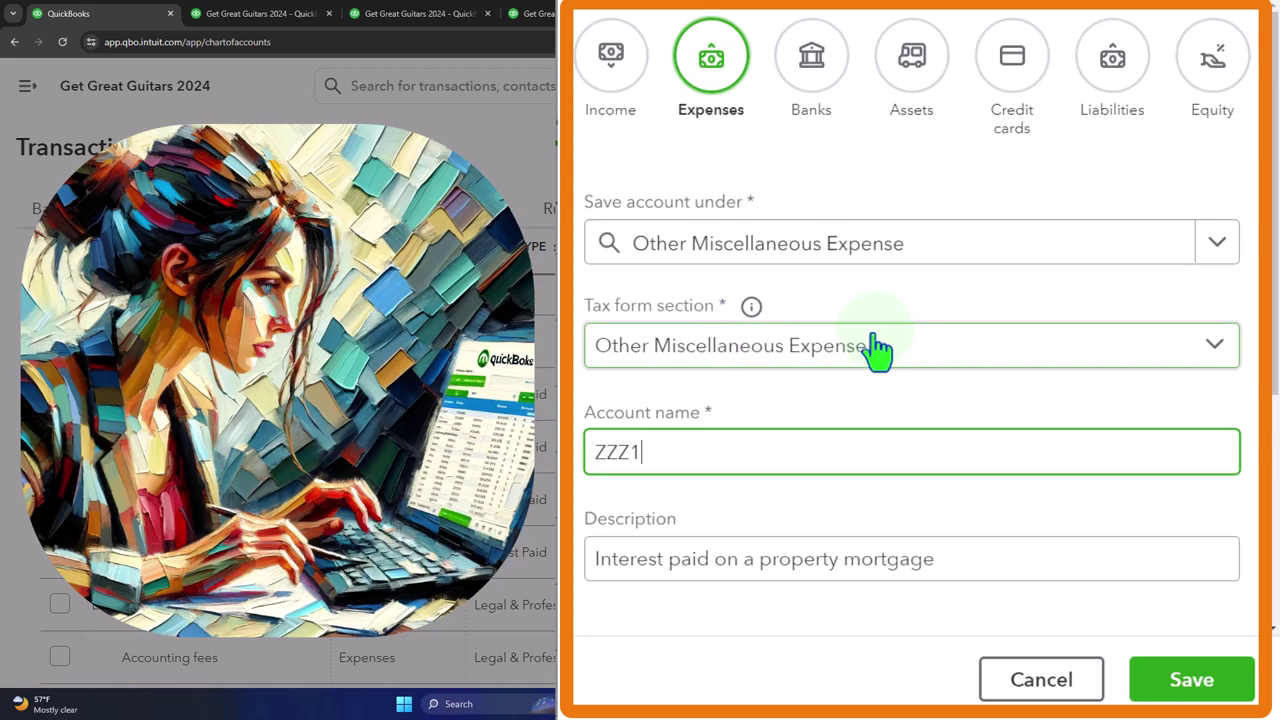
Step: Place account ZZZ1 directly under Other Expenses and set its tax form section to Exchange Gain or Loss
left_click(1218, 244)
scroll(1145, 435, "up", 3)
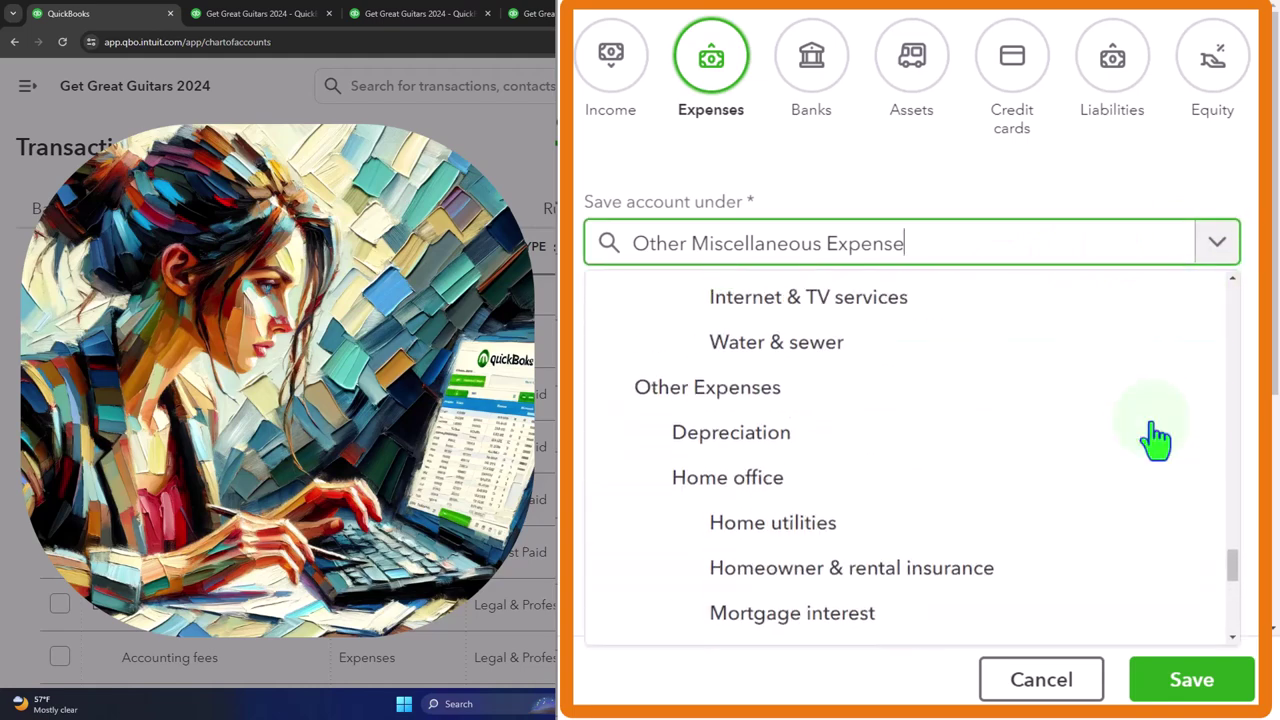
scroll(1150, 437, "up", 3)
scroll(1154, 437, "down", 8)
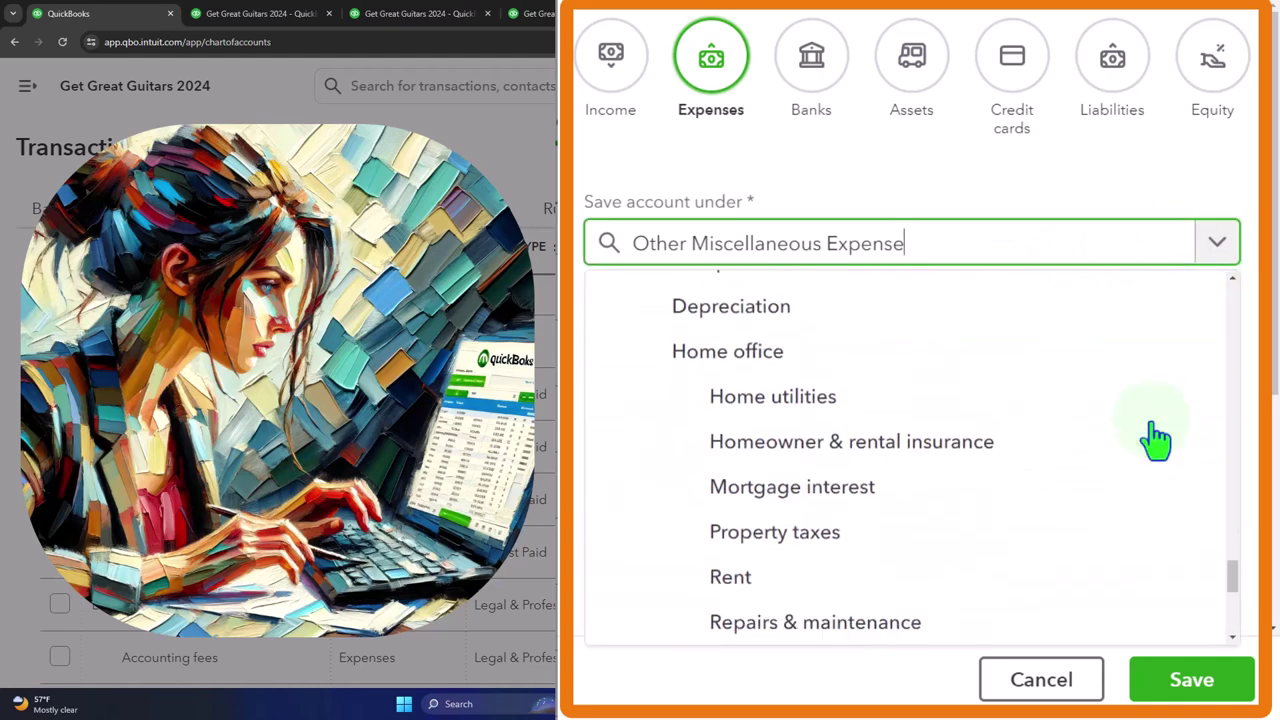
scroll(991, 475, "down", 2)
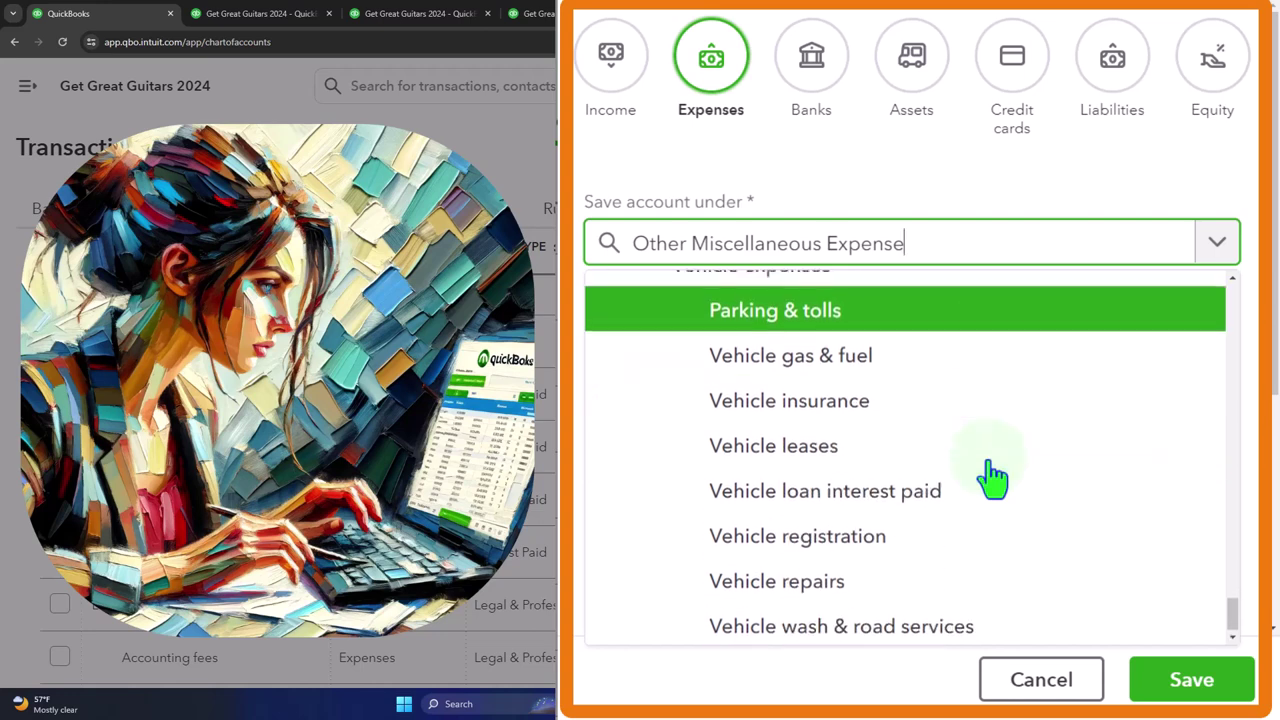
scroll(992, 480, "up", 3)
scroll(992, 480, "up", 4)
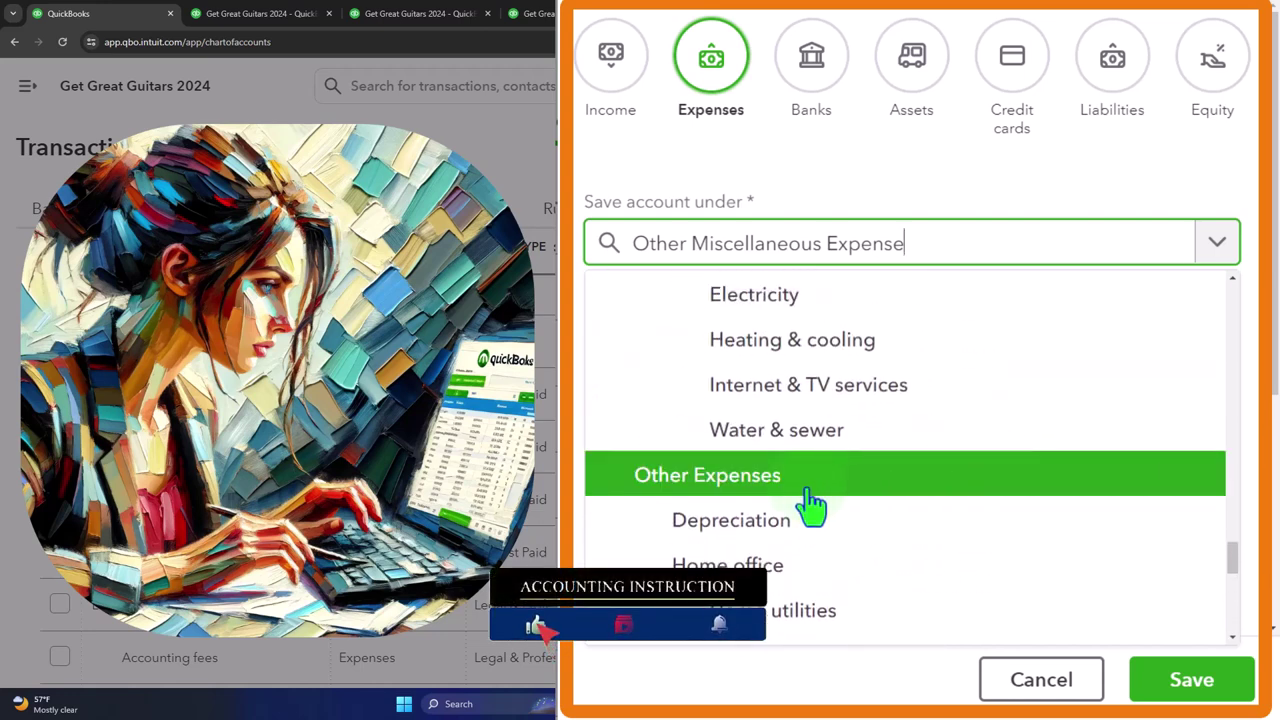
left_click(704, 478)
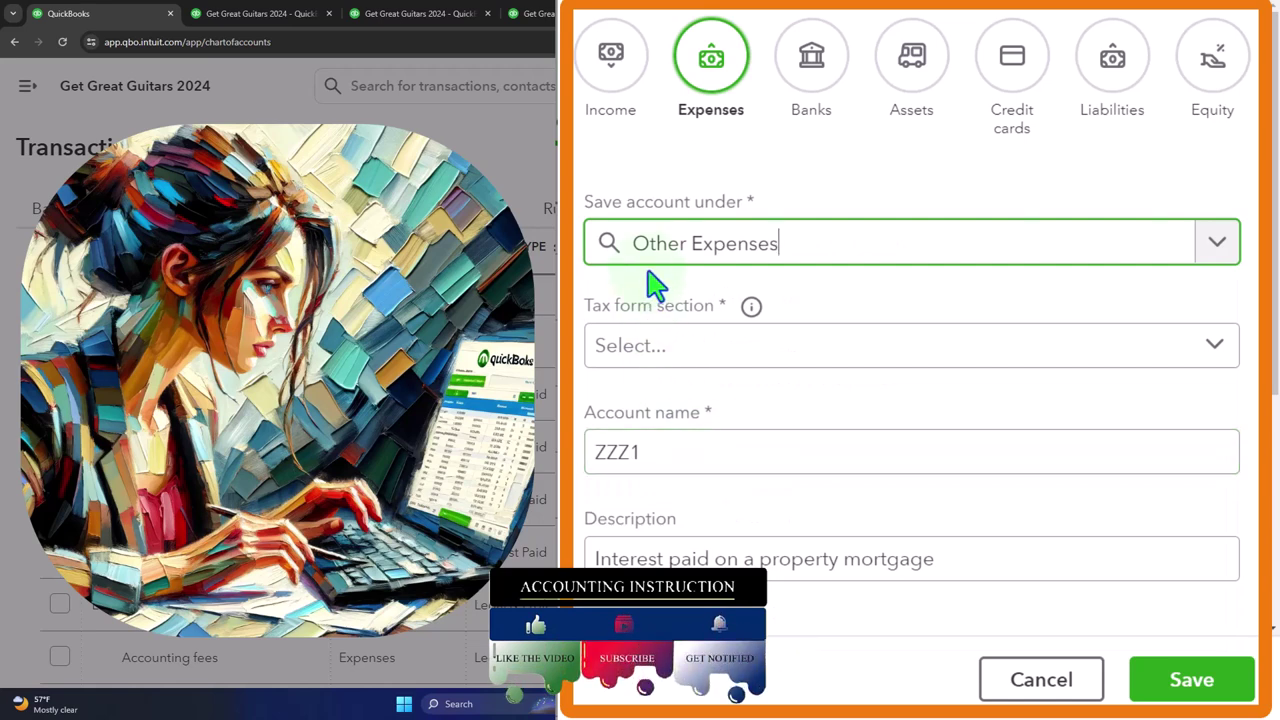
left_click(896, 352)
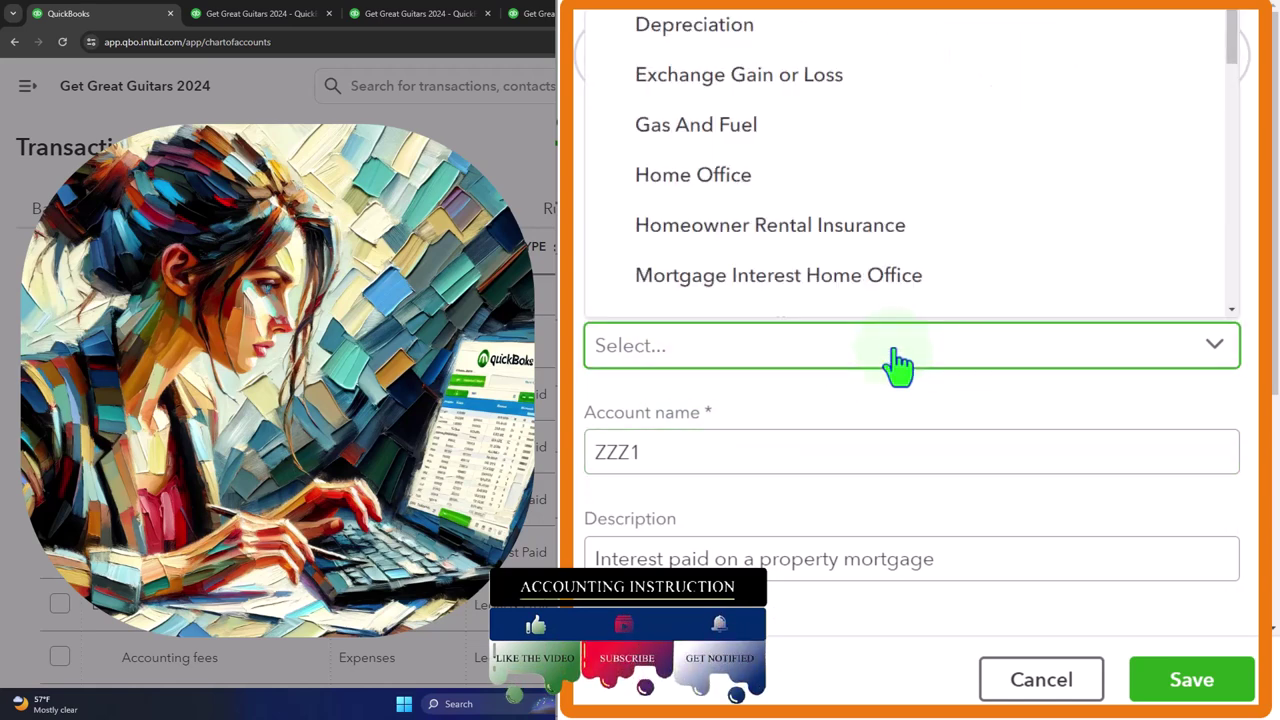
left_click(752, 88)
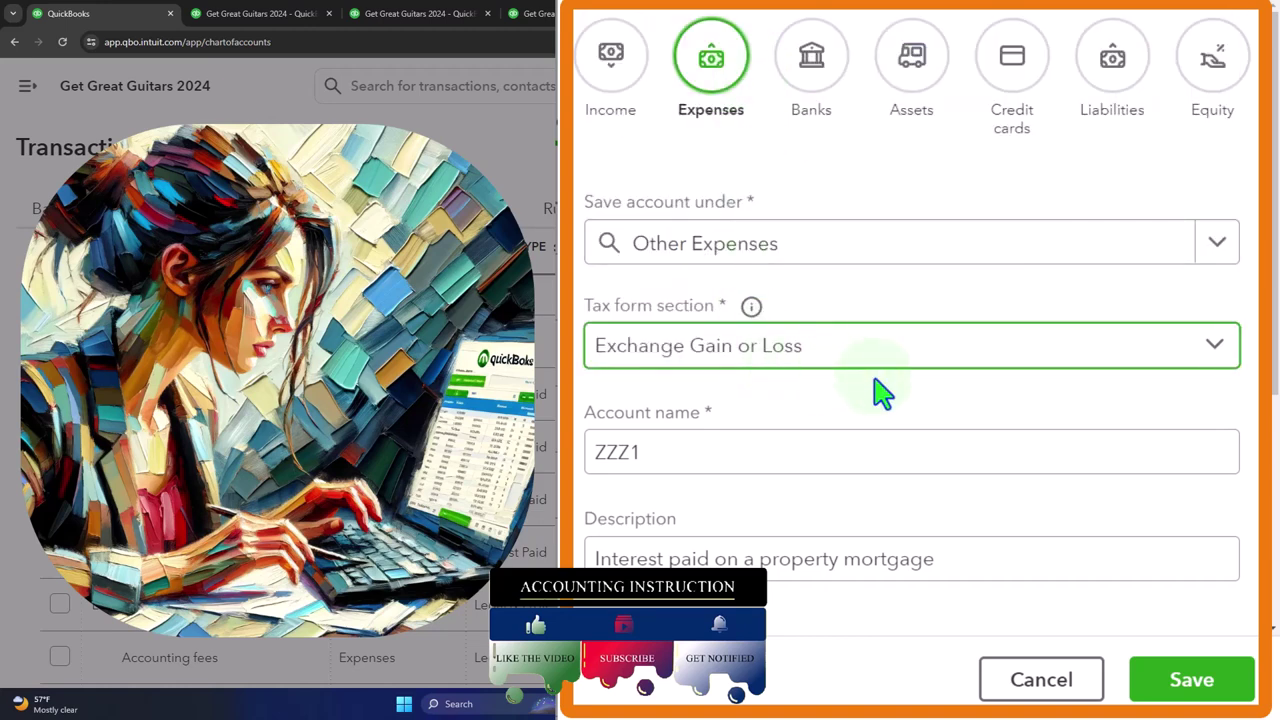
Step: Save the edited ZZZ1 account and accept the change of its type and tax form section
scroll(880, 390, "down", 3)
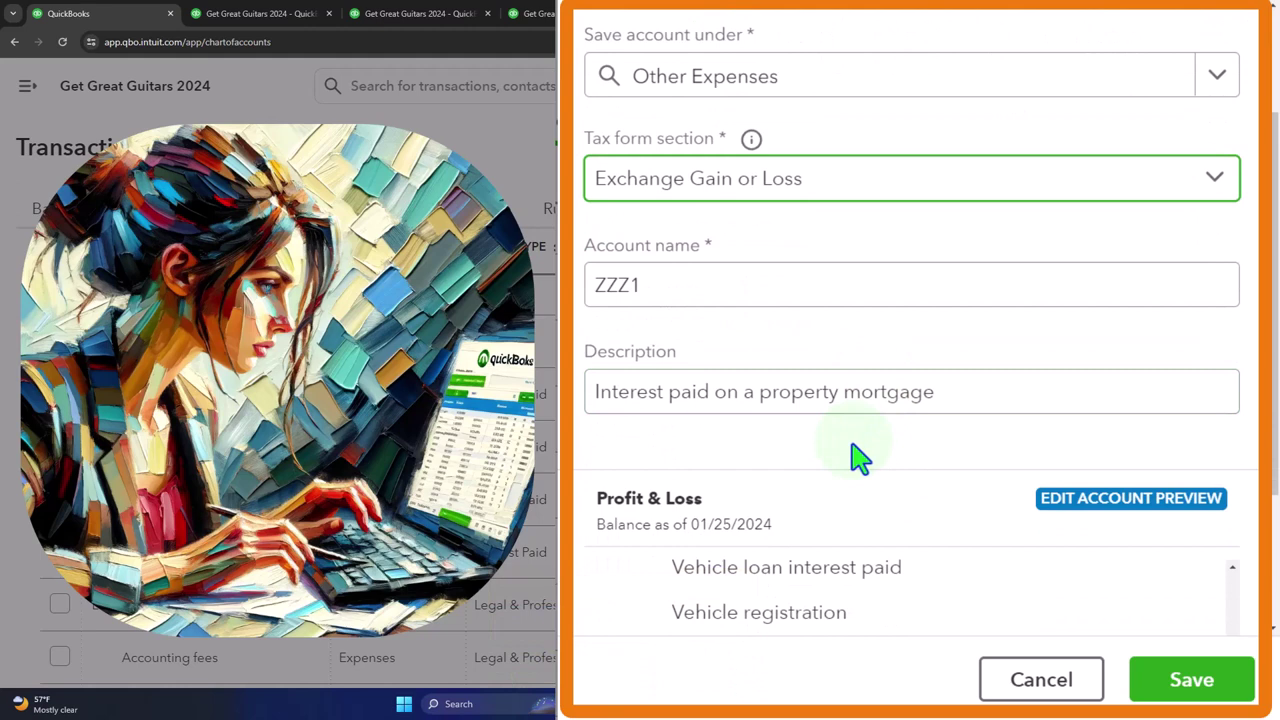
left_click(948, 389)
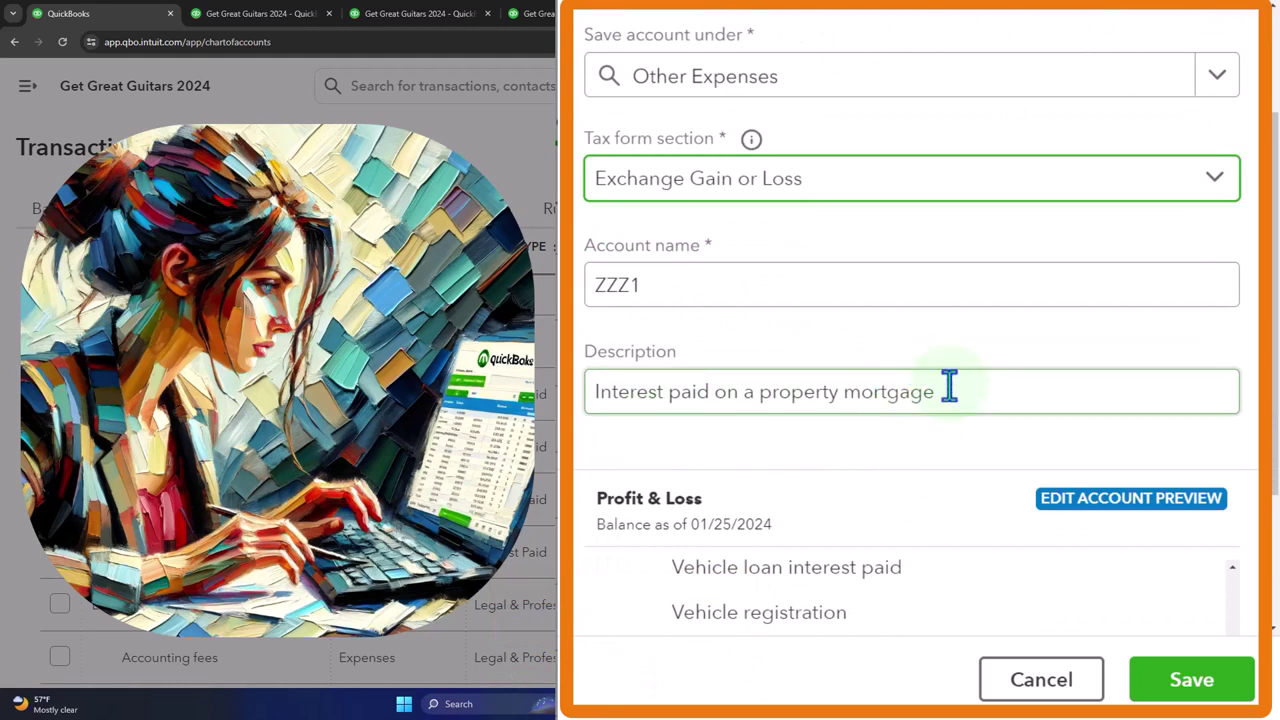
scroll(949, 389, "down", 3)
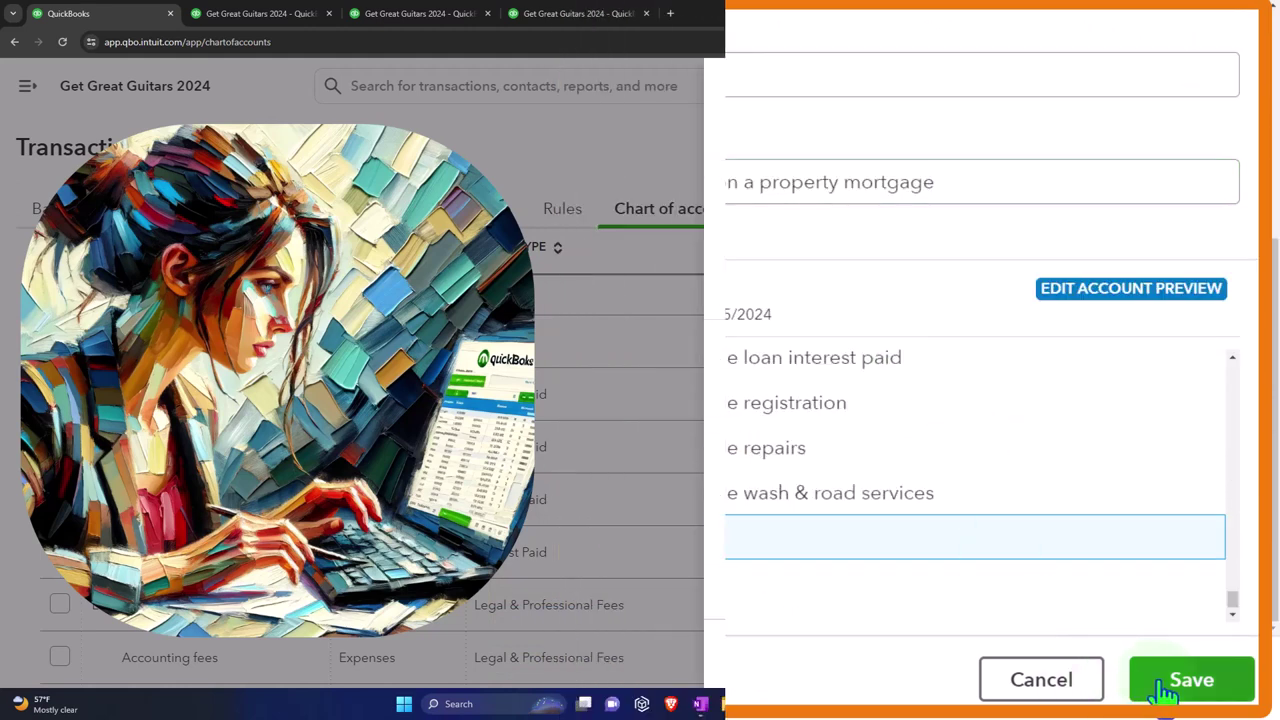
left_click(1150, 680)
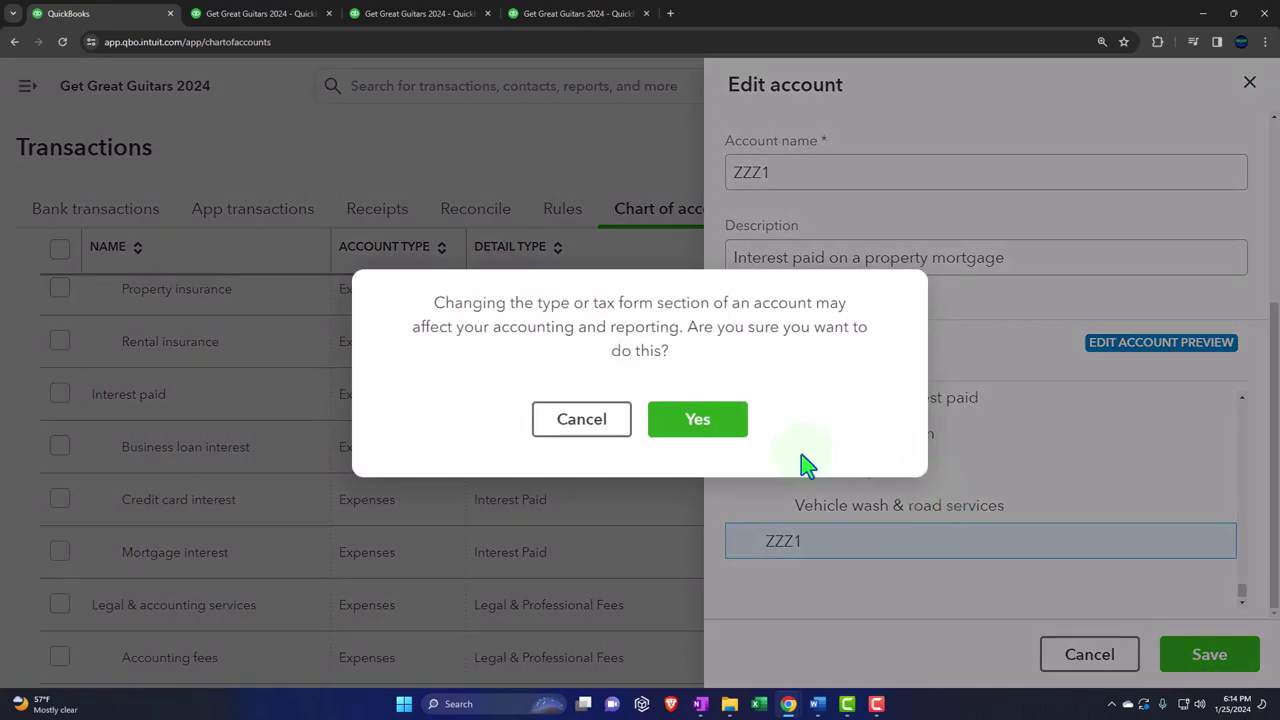
left_click(697, 420)
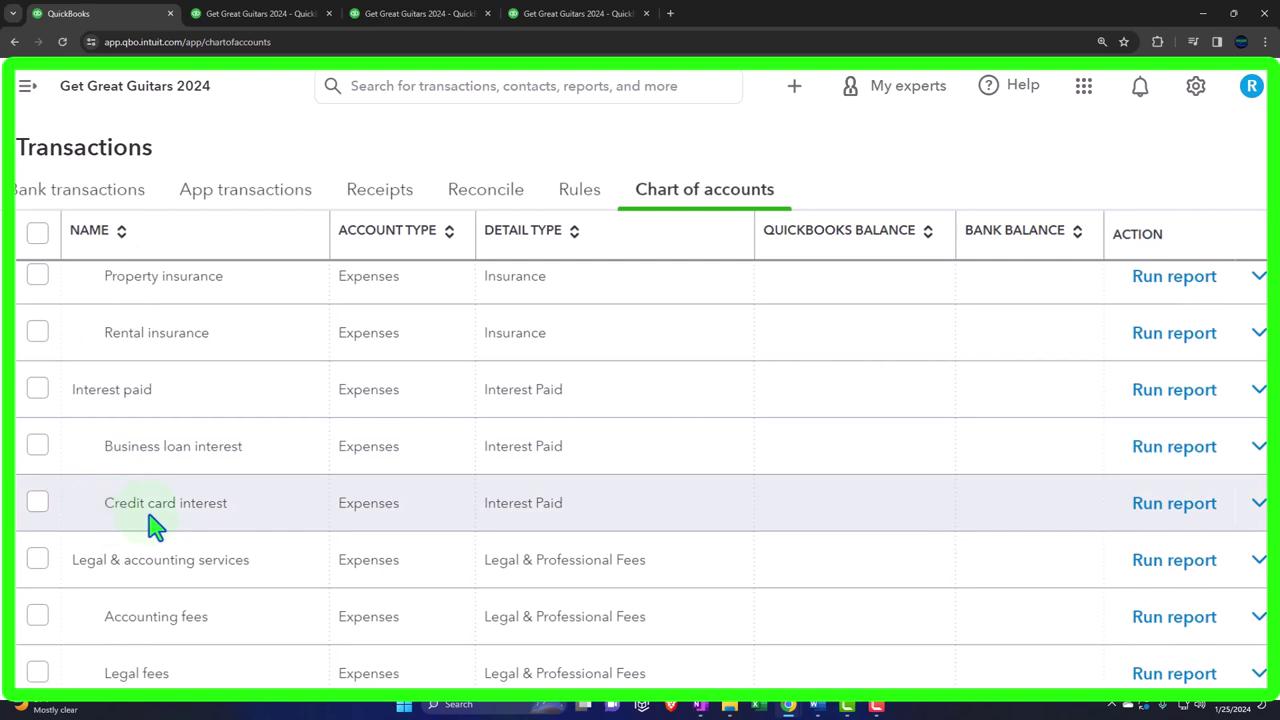
Step: Edit the Credit card interest account, placing it under Other Expenses with Homeowner Rental Insurance as the tax form section
left_click(1258, 503)
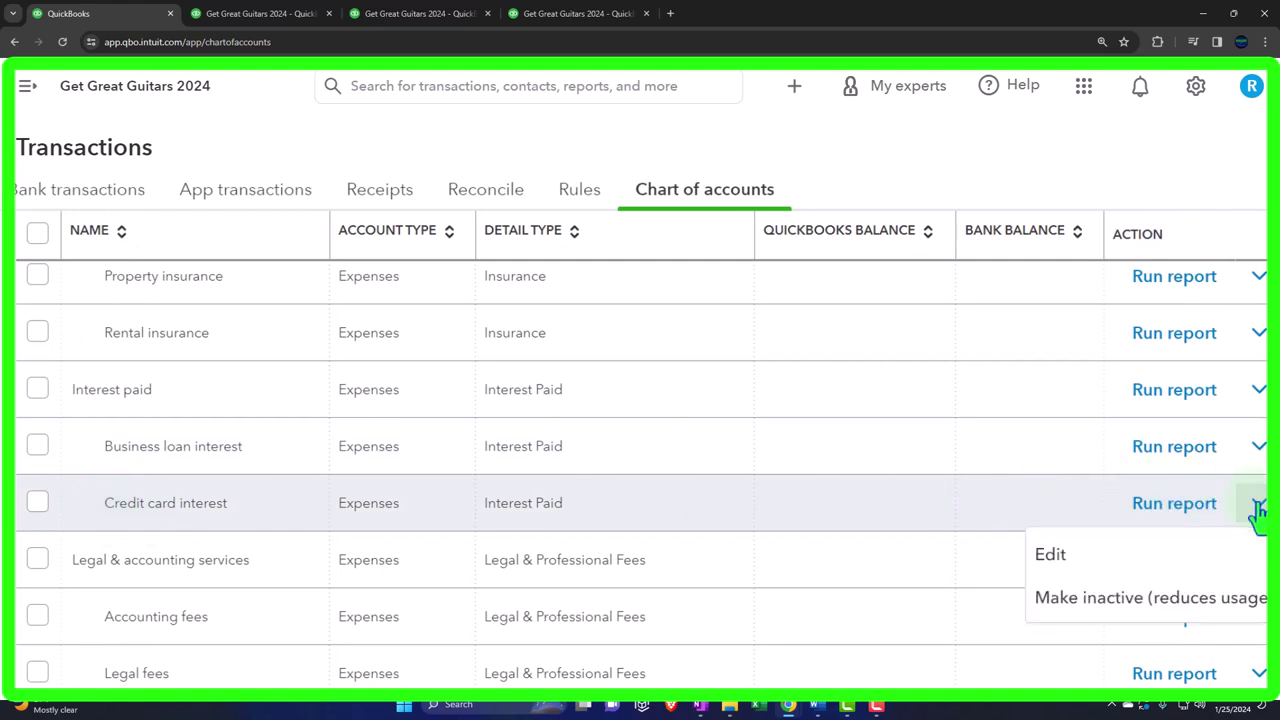
left_click(1117, 563)
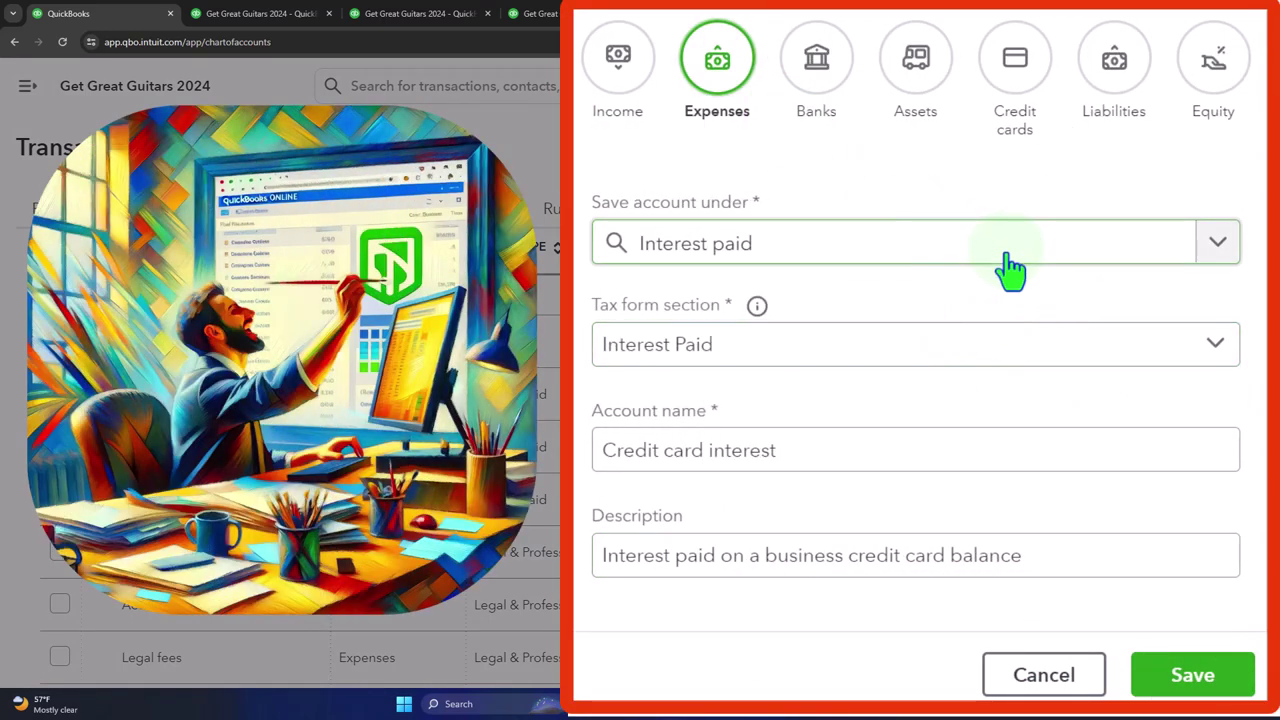
left_click(1214, 258)
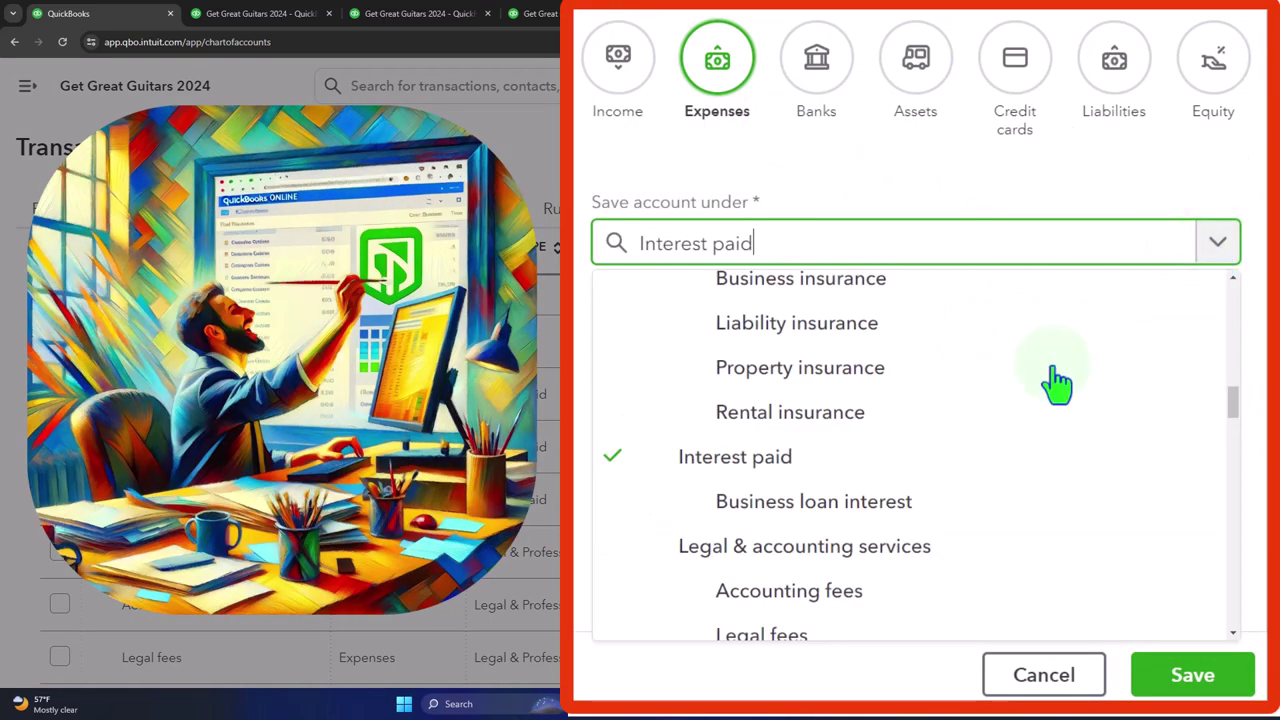
scroll(1000, 462, "down", 15)
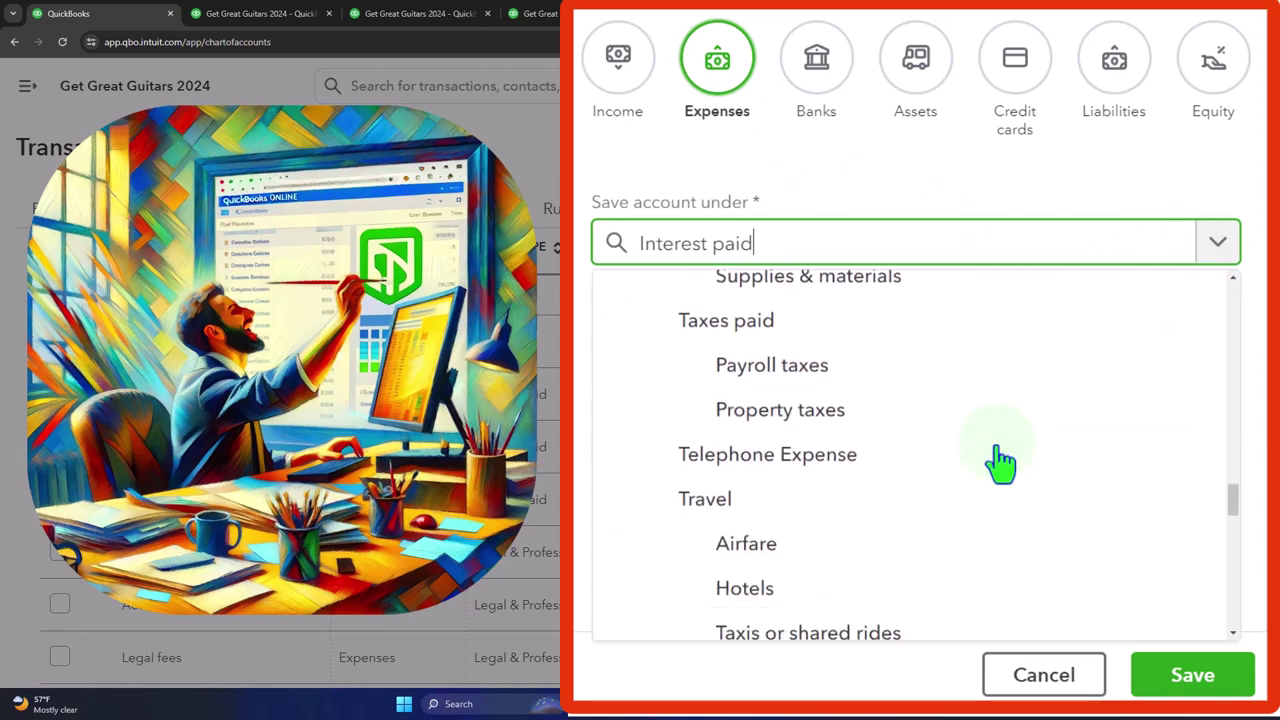
scroll(1000, 462, "down", 7)
scroll(994, 466, "up", 2)
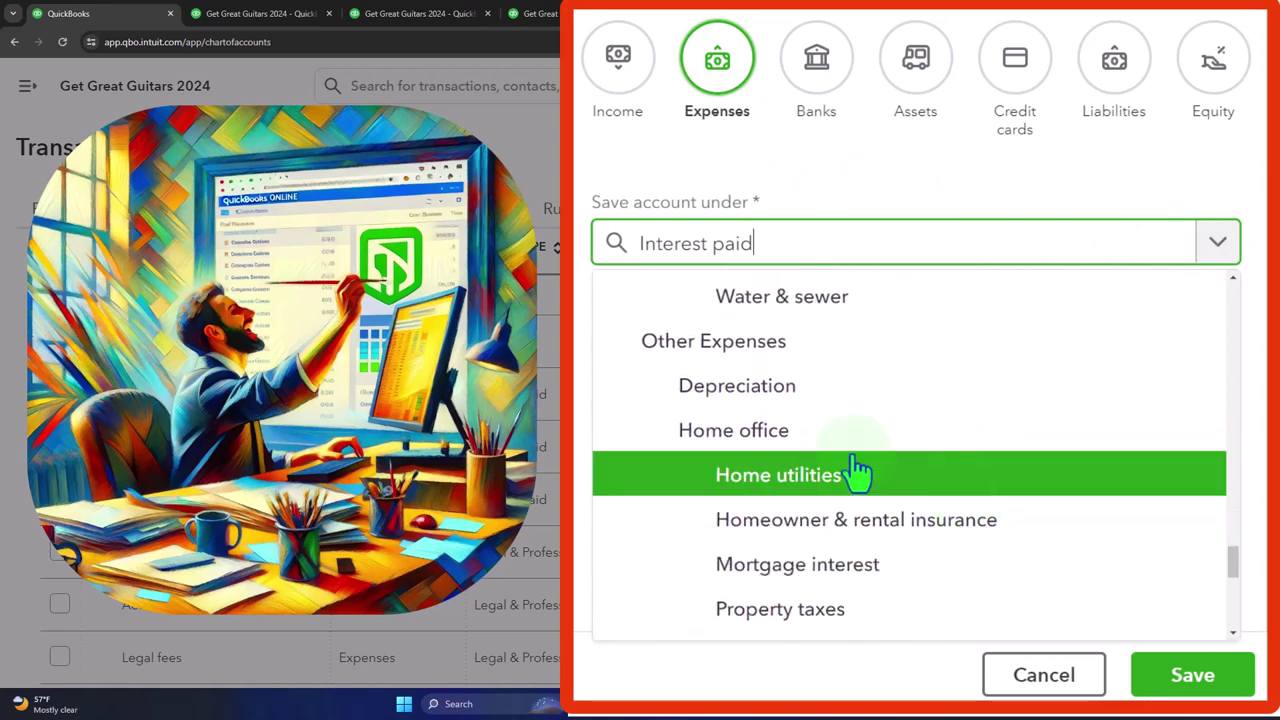
left_click(713, 341)
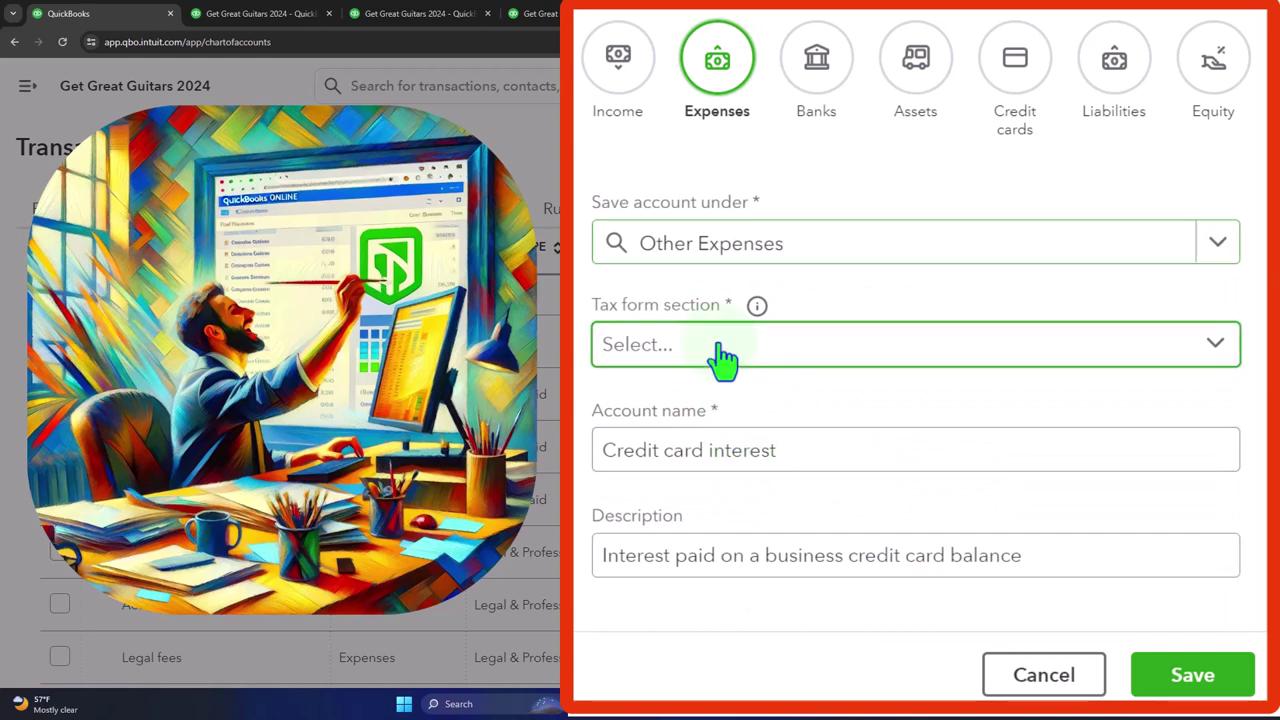
left_click(720, 360)
left_click(714, 228)
Step: Rename the Credit card interest account as ZZZ 2 and save it, accepting the type change
left_click_drag(817, 451, 605, 430)
key("BackSpace")
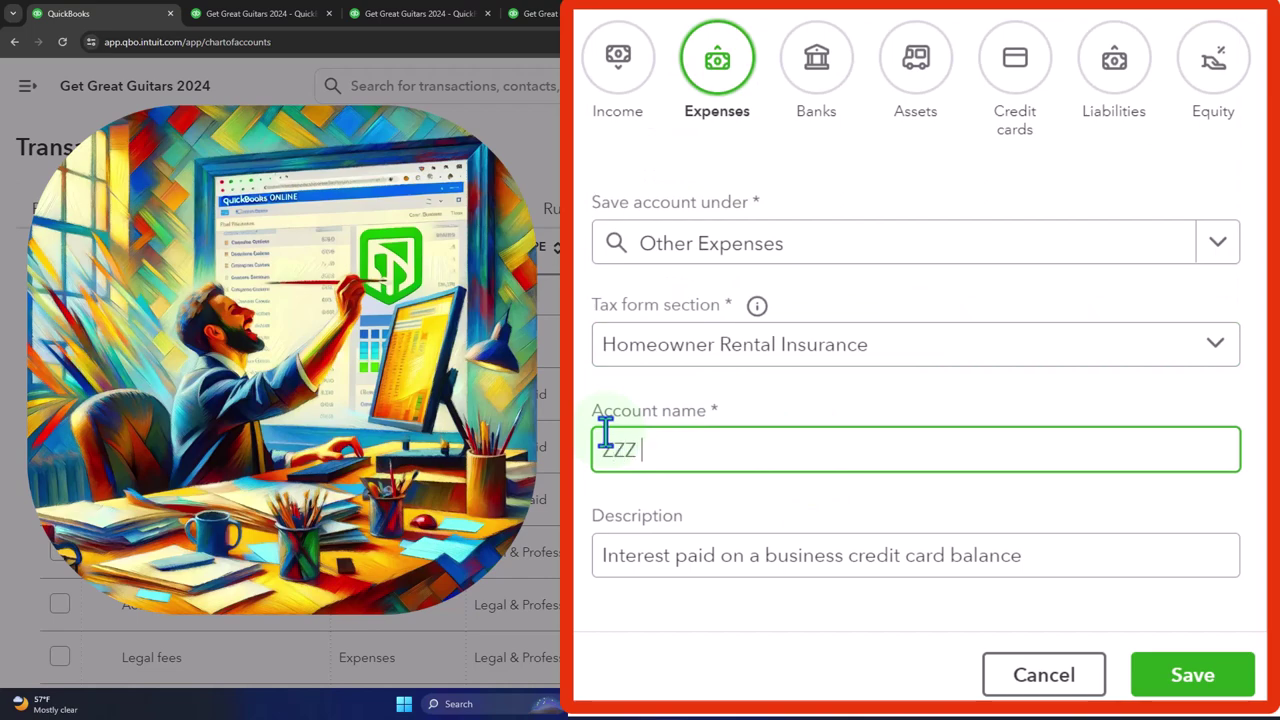
type("ZZZ 2")
left_click(1192, 675)
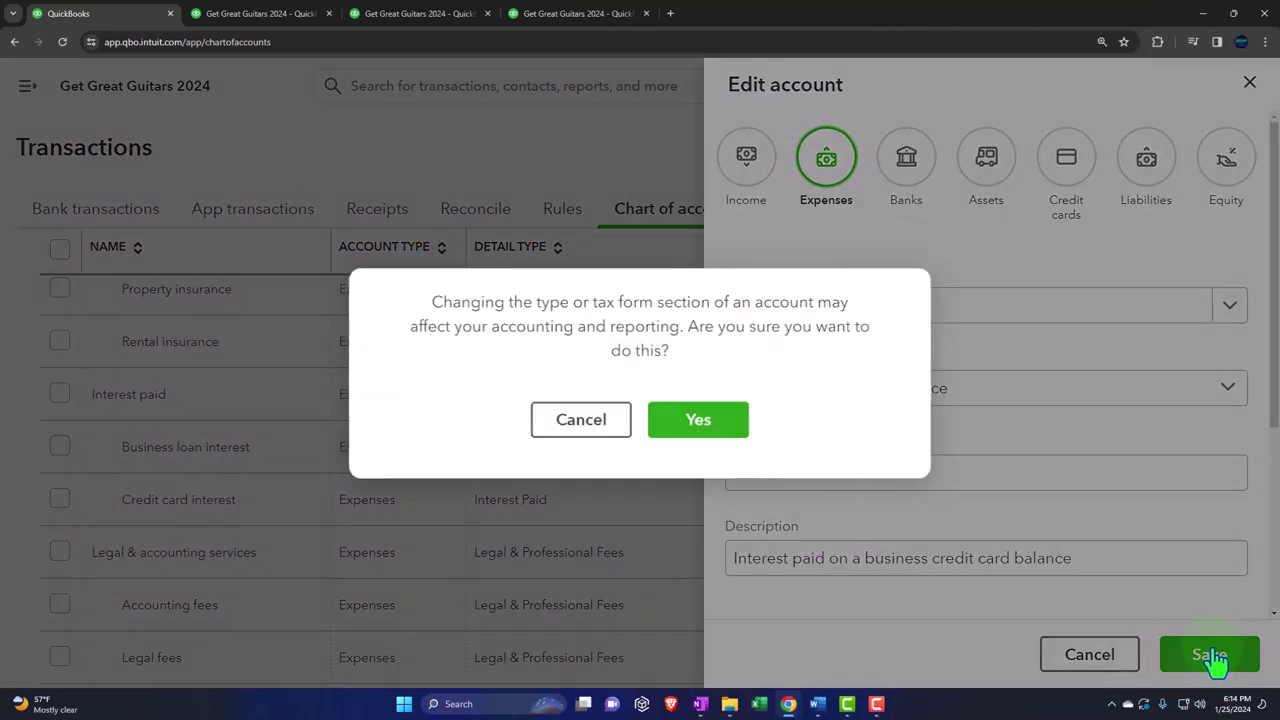
left_click(688, 423)
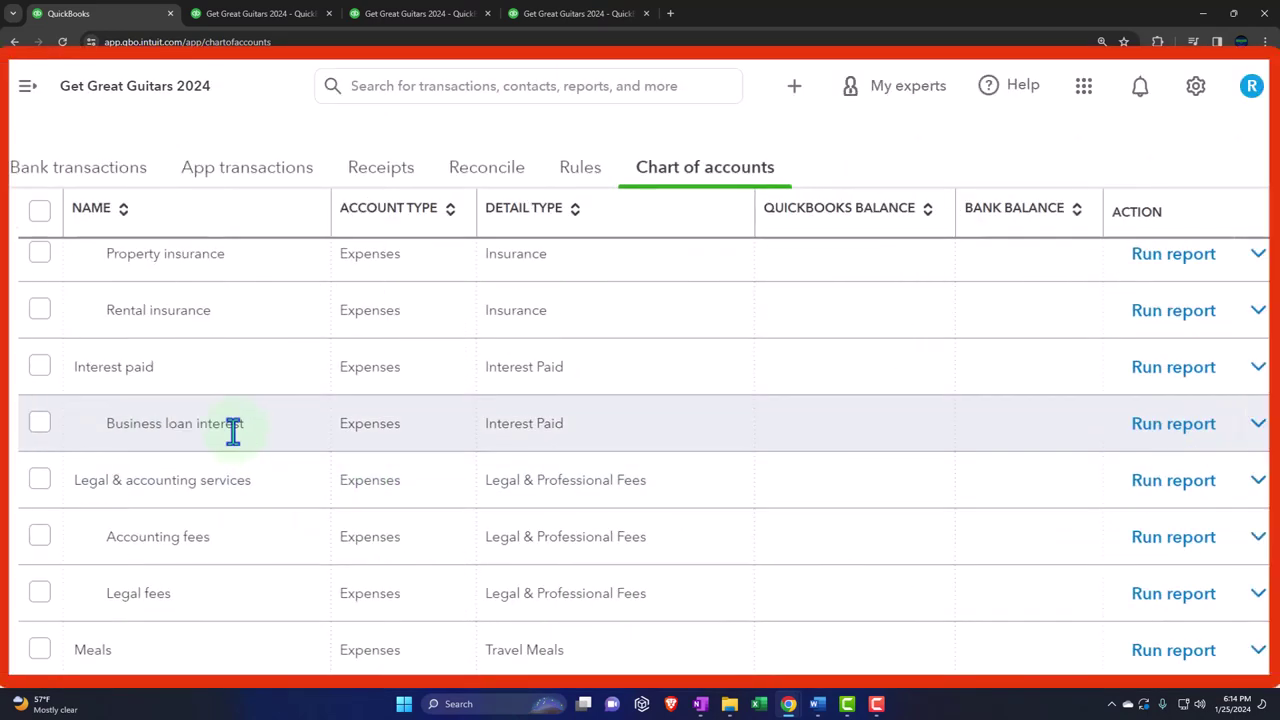
Step: Edit the Business loan interest account, placing it under Other Expenses with Homeowner Rental Insurance as the tax form section
left_click(1258, 425)
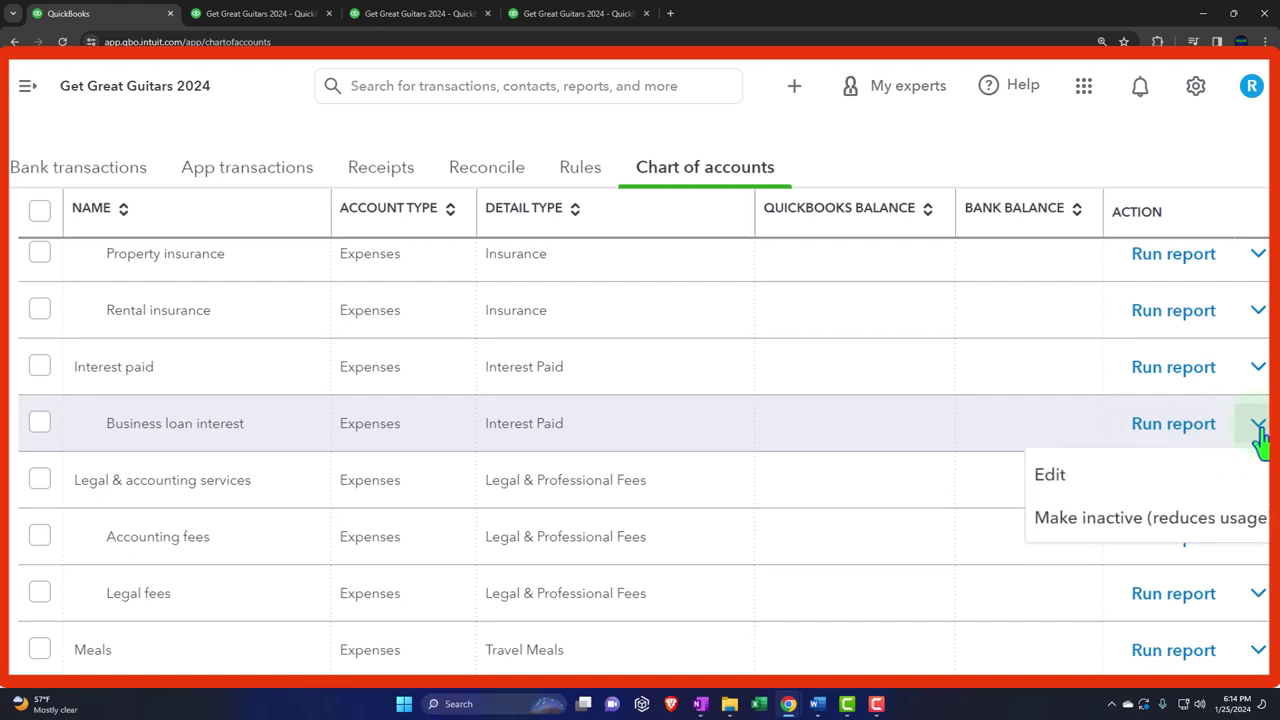
left_click(1100, 476)
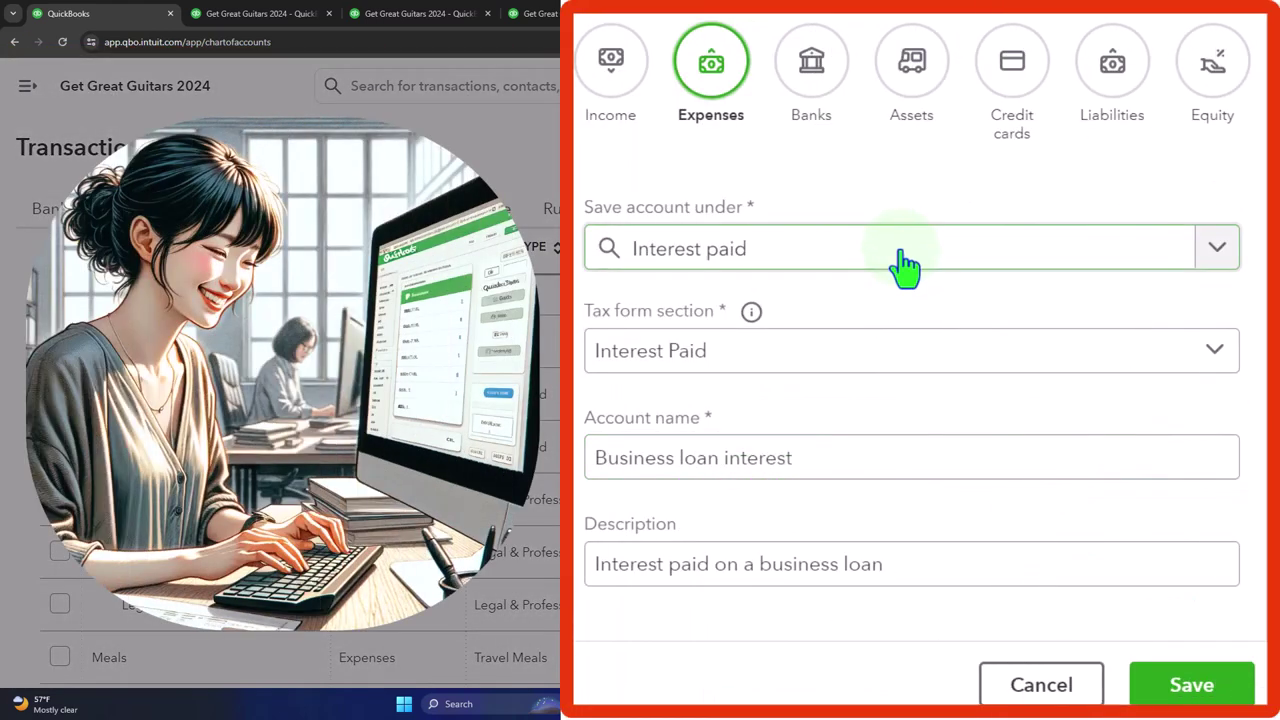
left_click(981, 316)
scroll(814, 480, "down", 10)
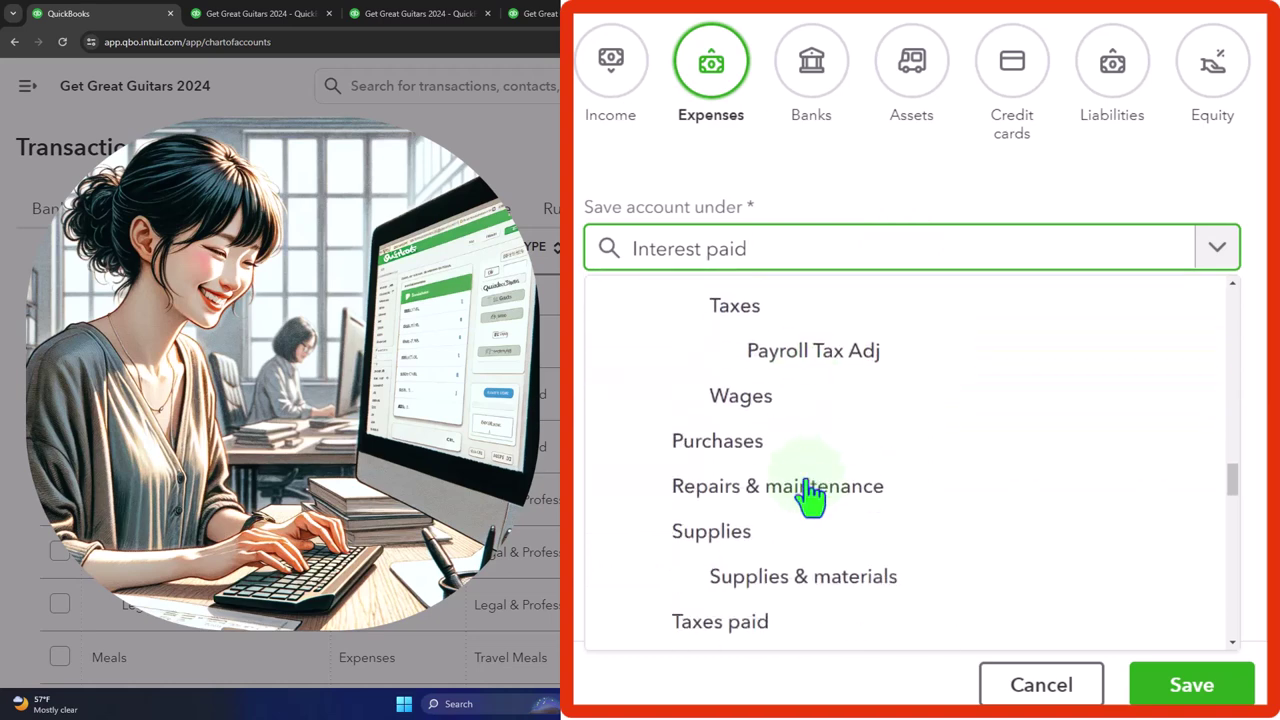
scroll(810, 500, "down", 8)
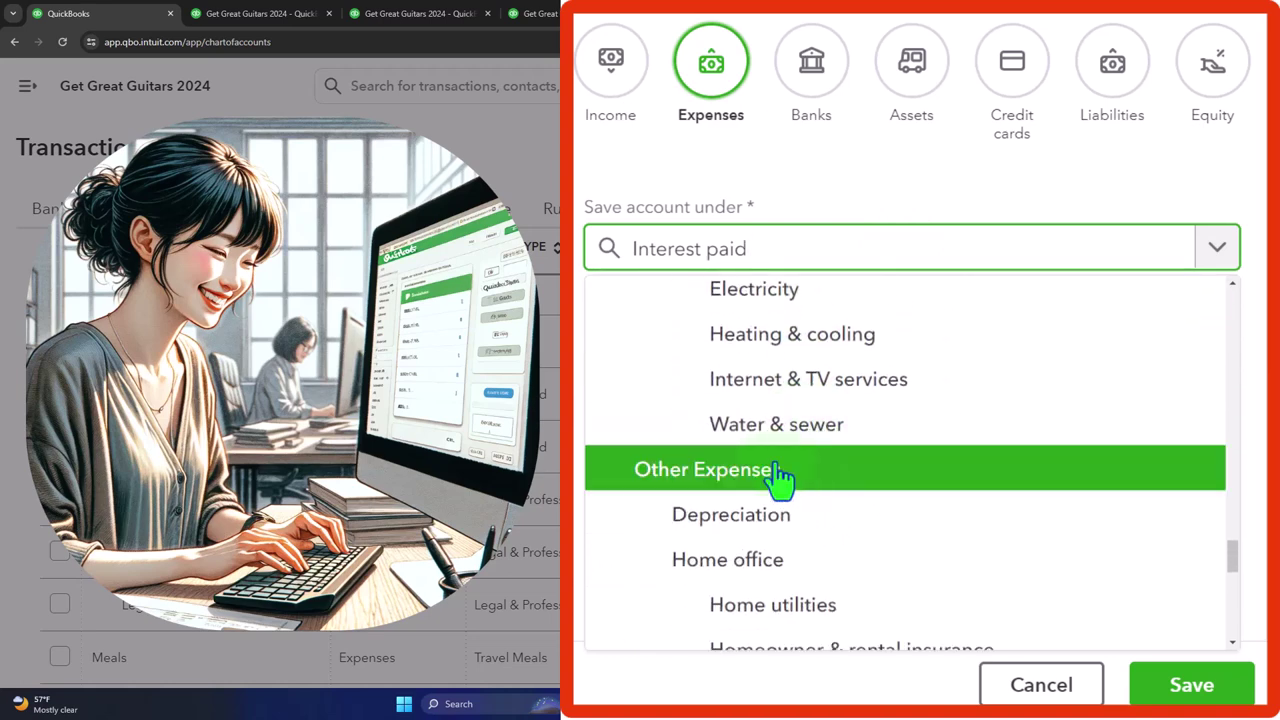
left_click(760, 469)
left_click(745, 356)
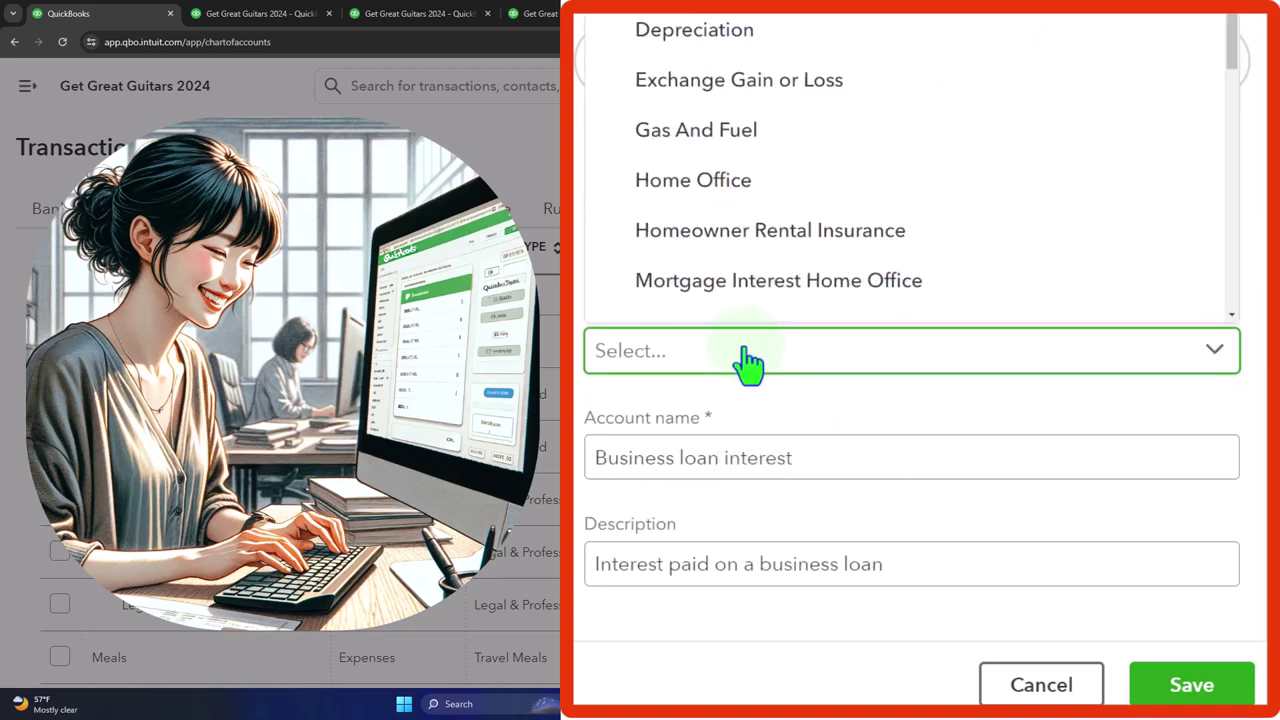
left_click(732, 229)
Step: Rename the Business loan interest account as ZZZ 3 and save it, accepting the type change
left_click(857, 449)
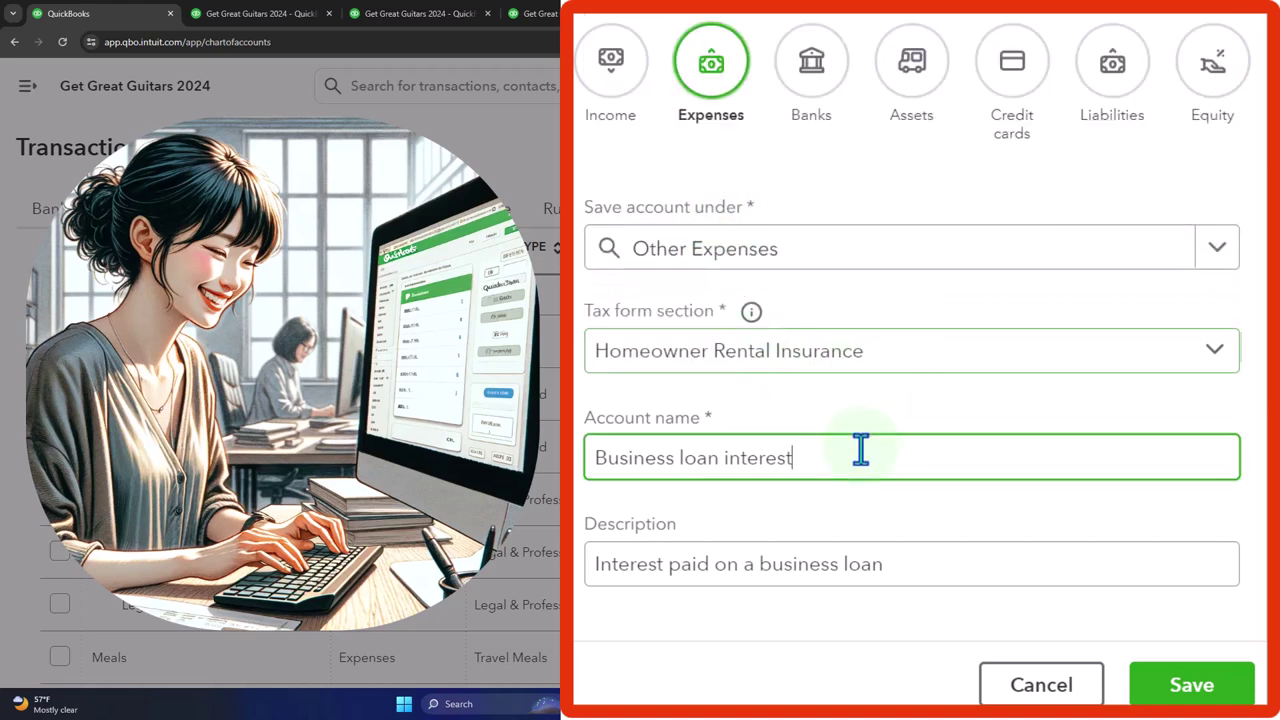
key("ctrl+a")
type("X")
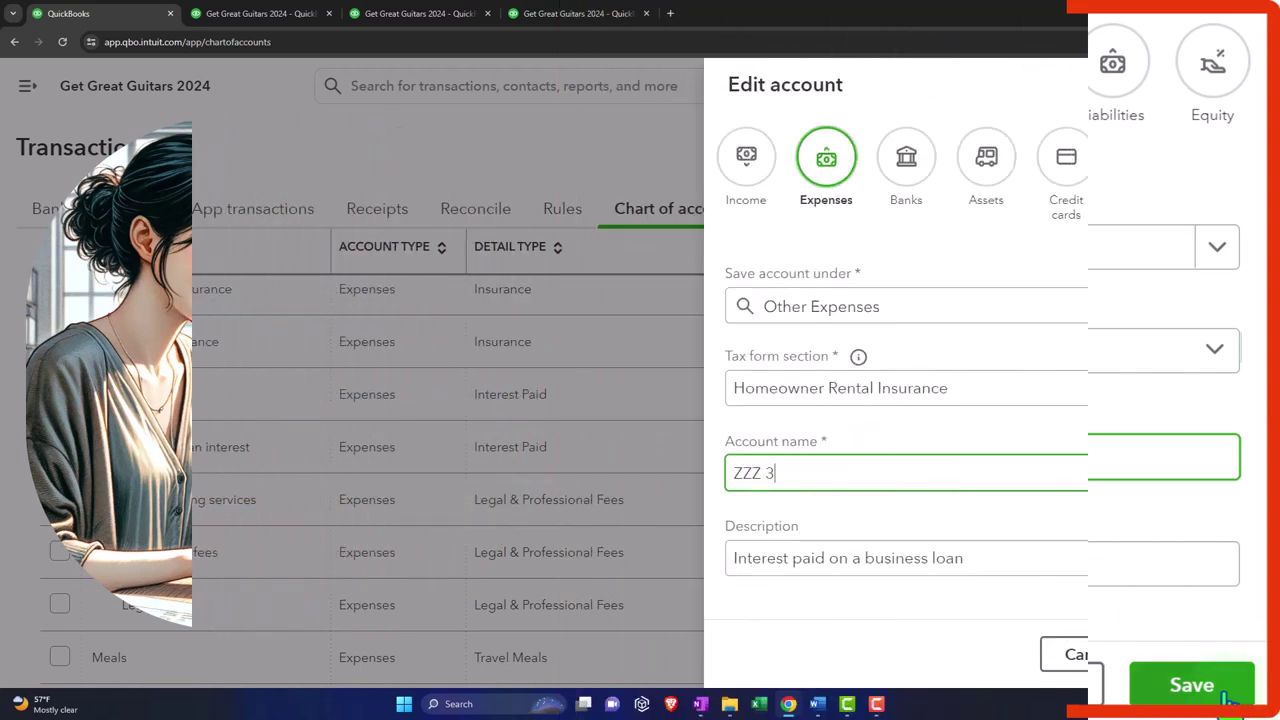
key("Return")
left_click(733, 432)
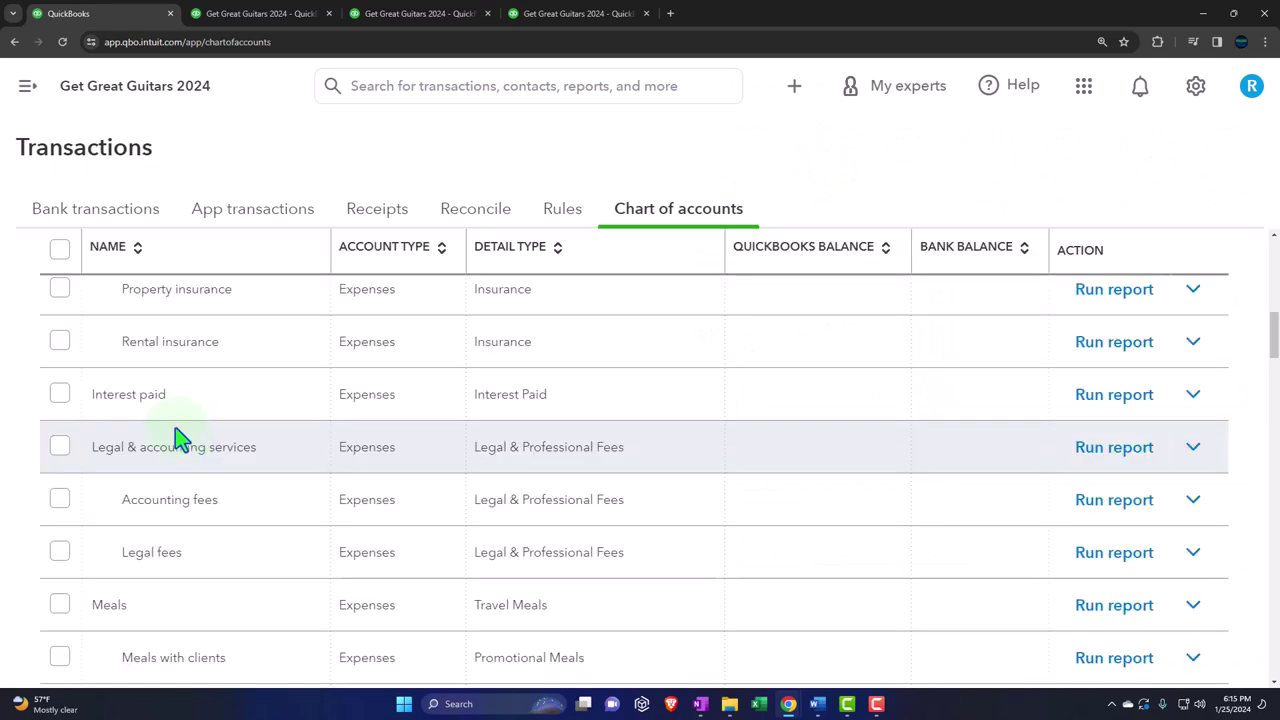
Step: Make the ZZZ 2 account inactive in the chart of accounts
scroll(620, 430, "down", 5)
scroll(640, 455, "down", 20)
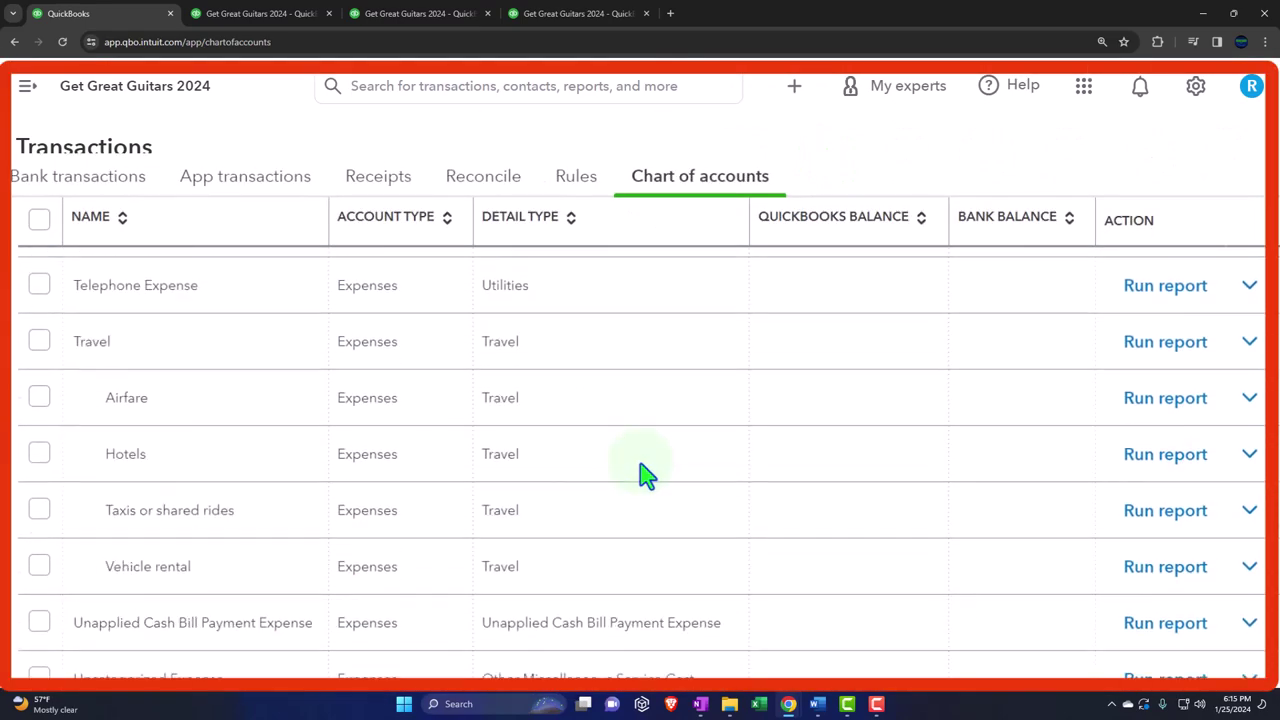
scroll(645, 478, "down", 7)
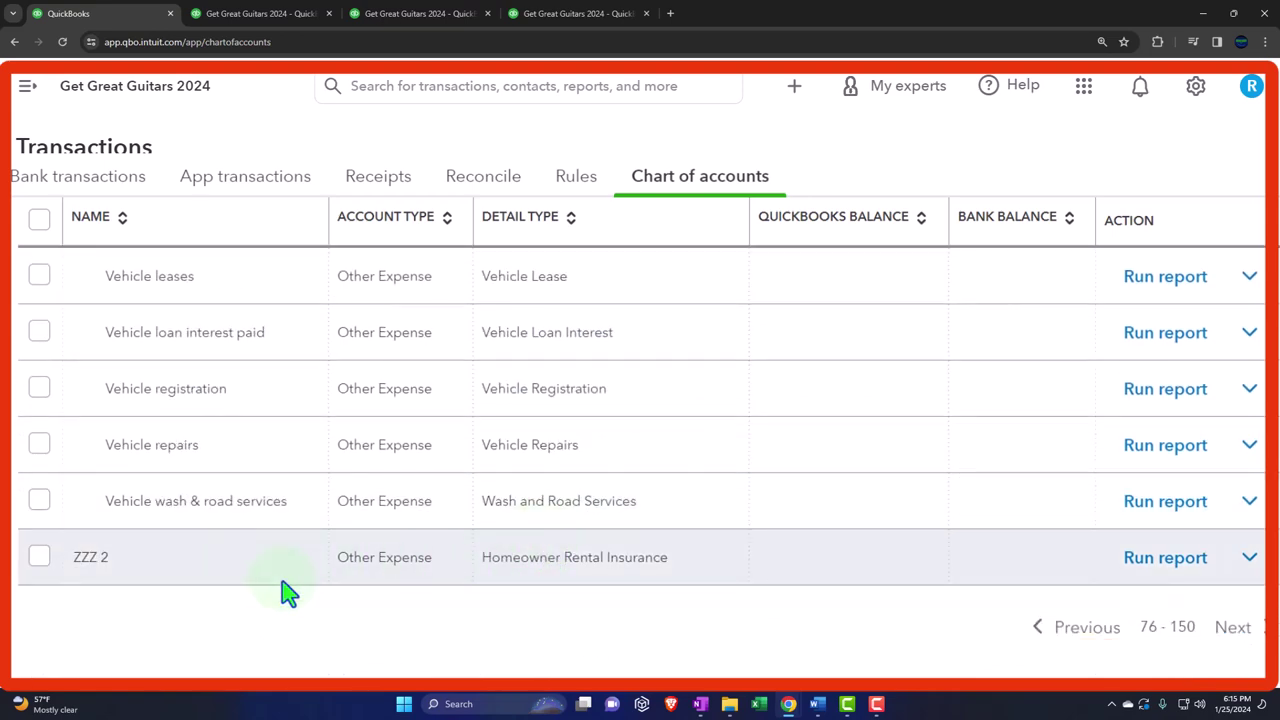
left_click(1249, 558)
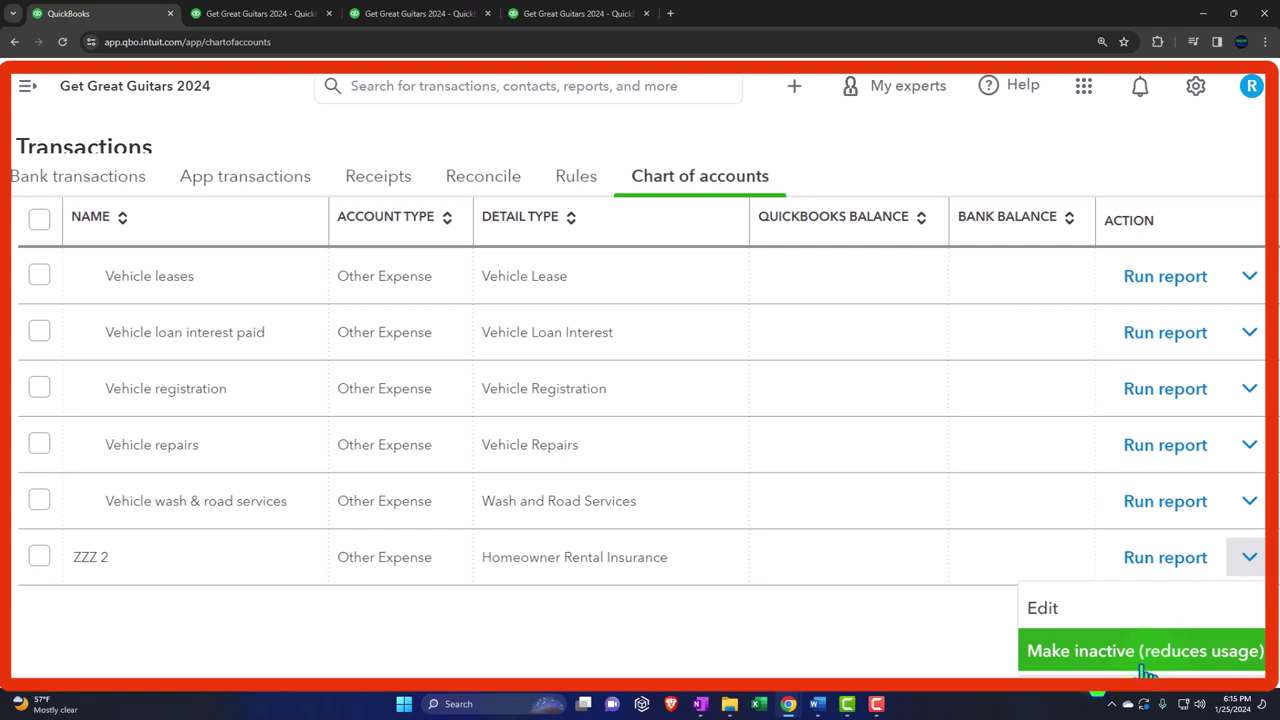
left_click(1145, 655)
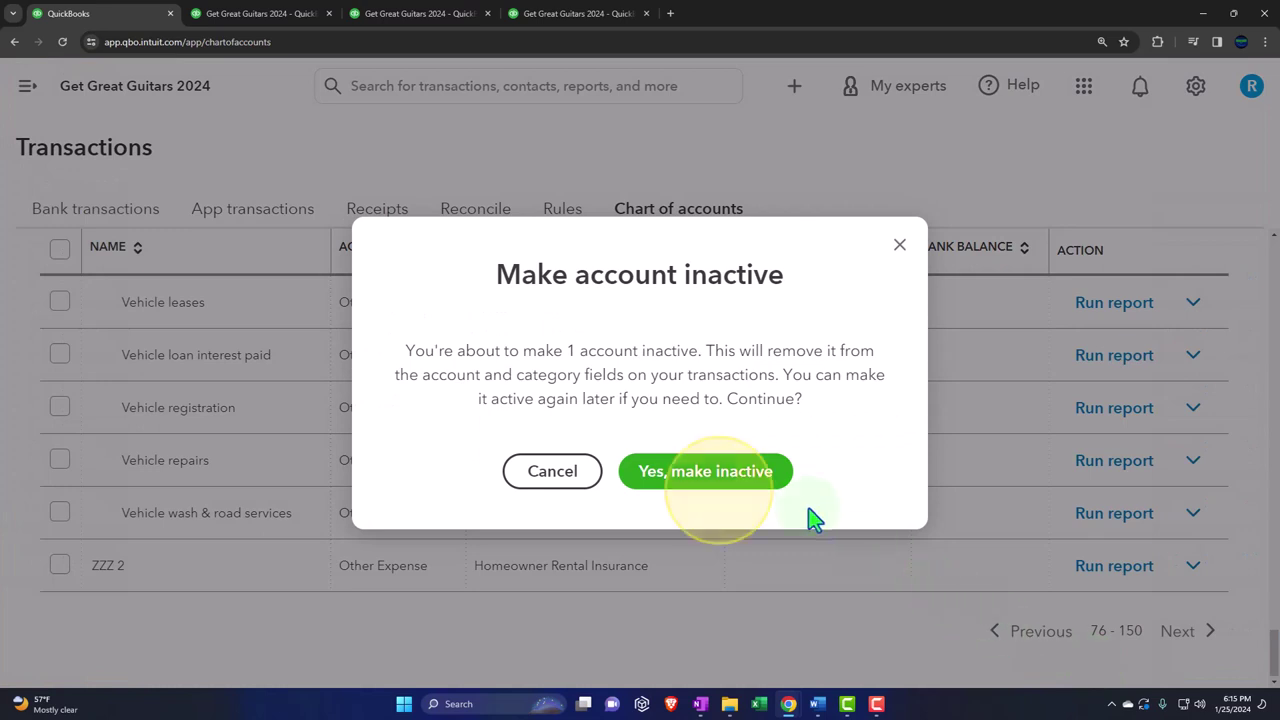
left_click(737, 486)
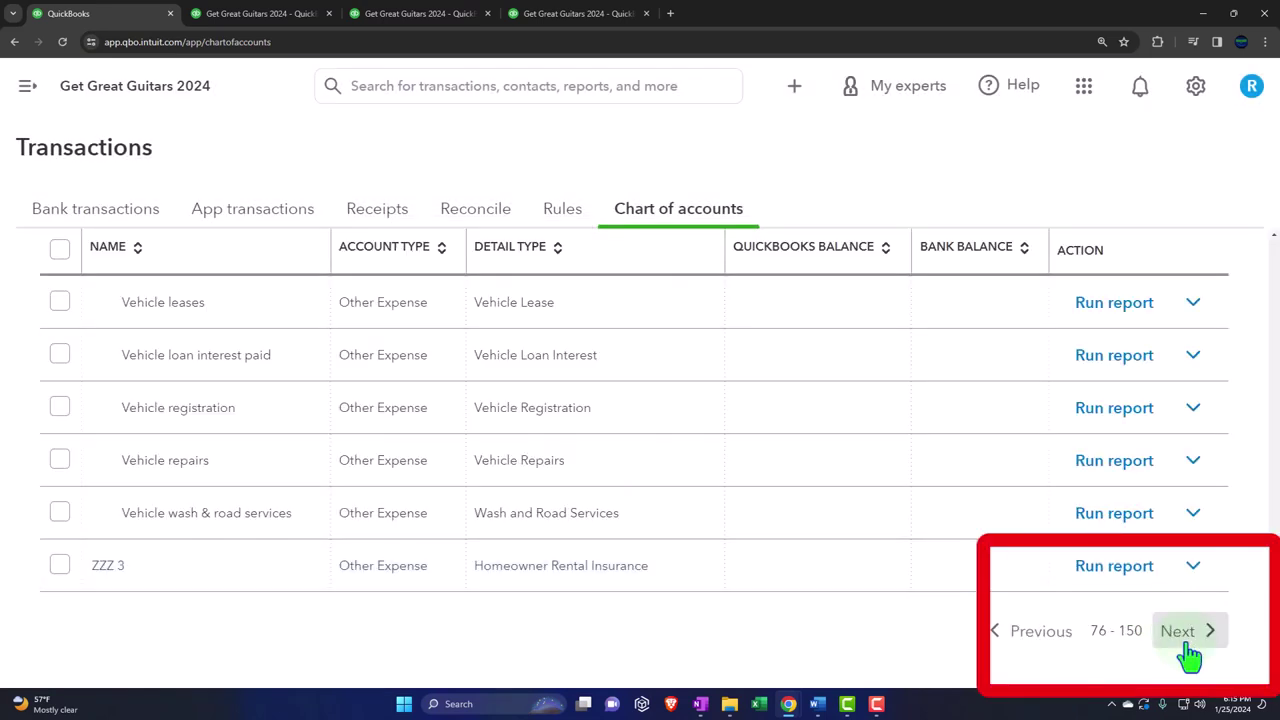
Step: Make the ZZZ1 account on the following page of the chart of accounts inactive
left_click(1180, 638)
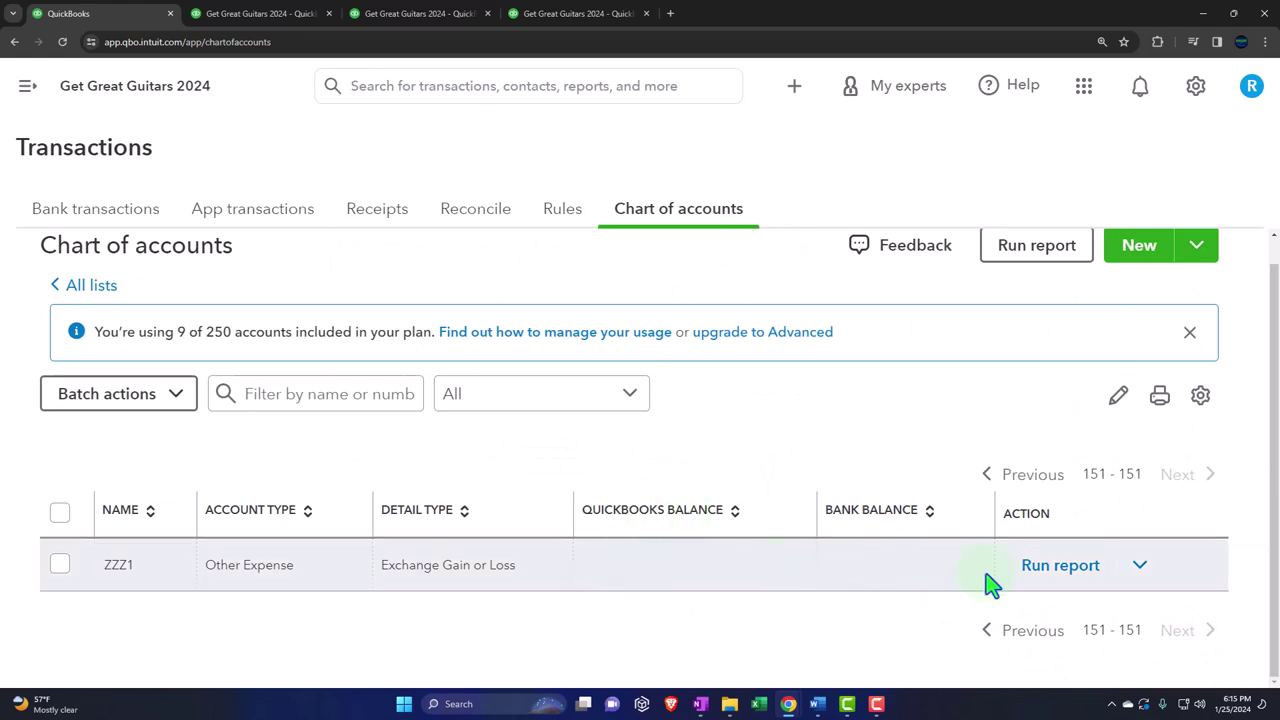
left_click(1142, 568)
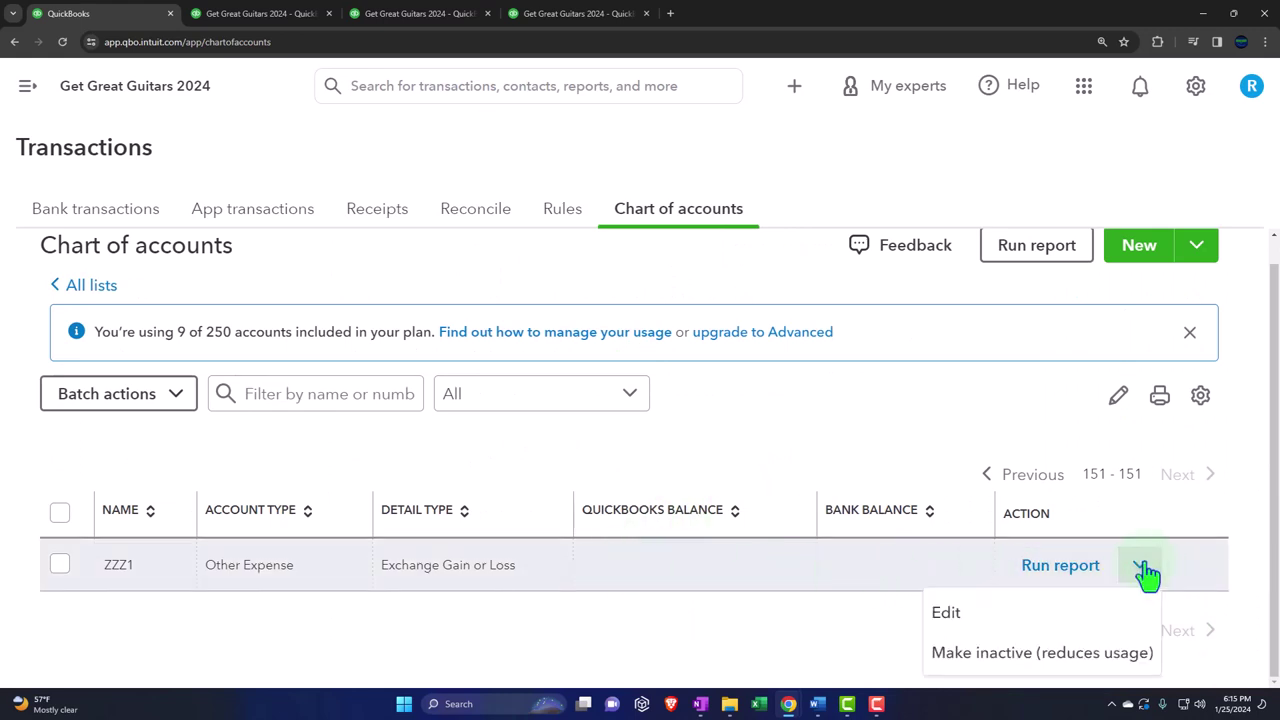
left_click(1068, 655)
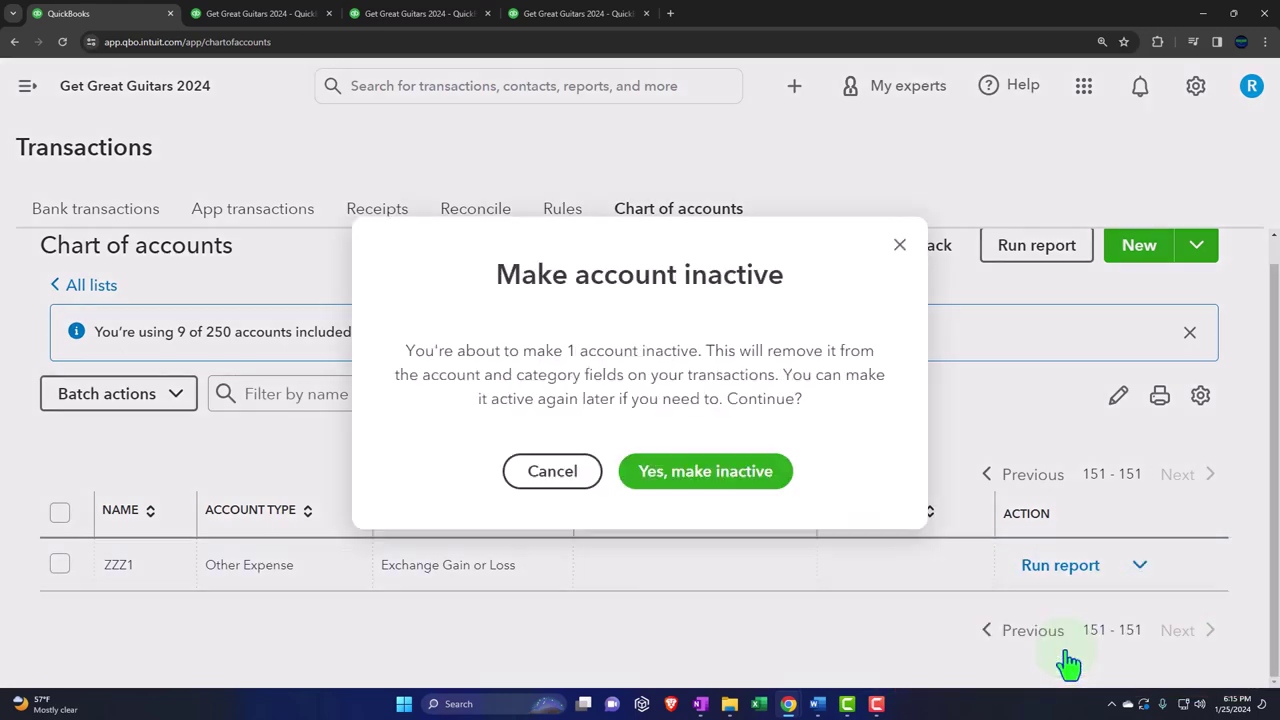
left_click(715, 452)
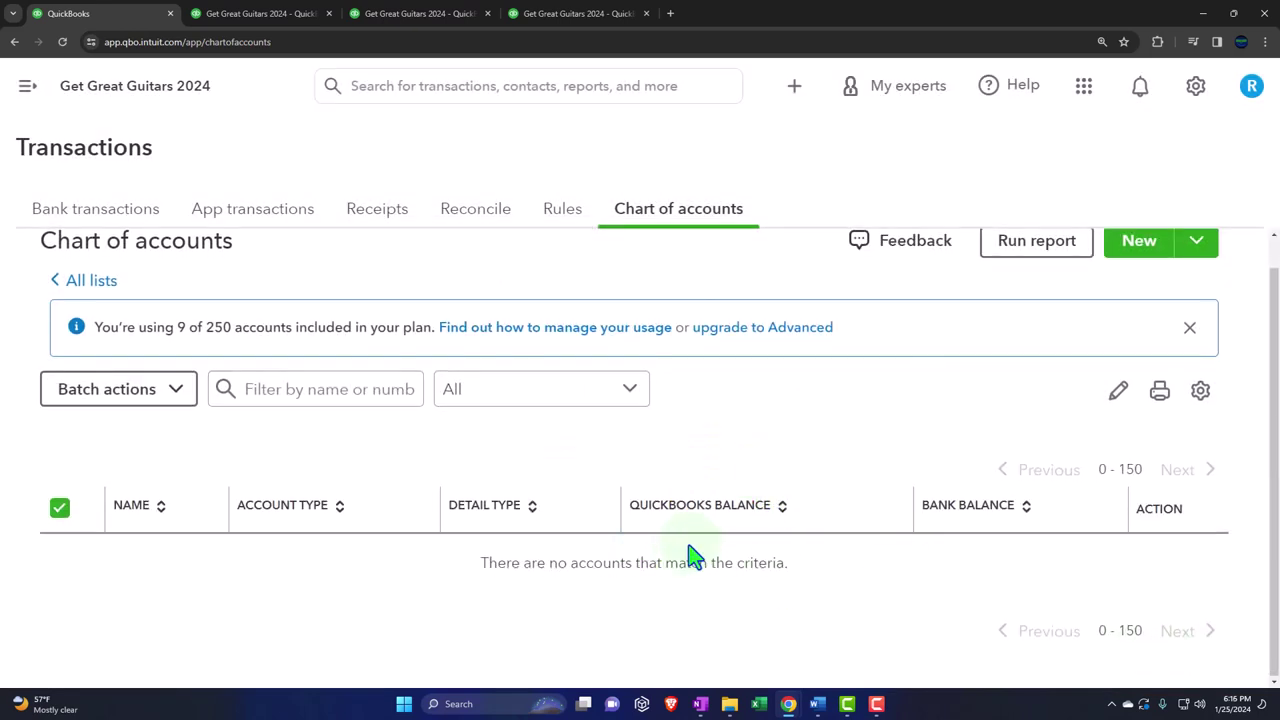
Step: Return to the previous page of the chart of accounts and make the ZZZ 3 account inactive
left_click(650, 222)
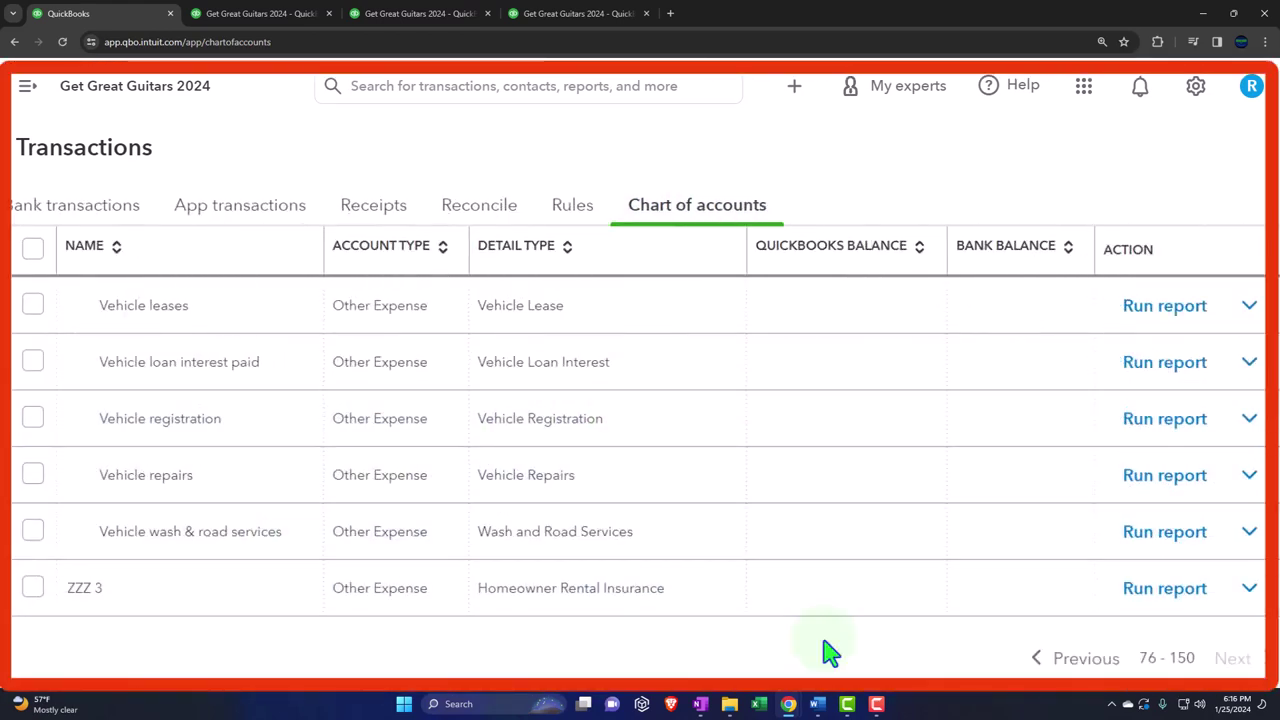
left_click(1249, 592)
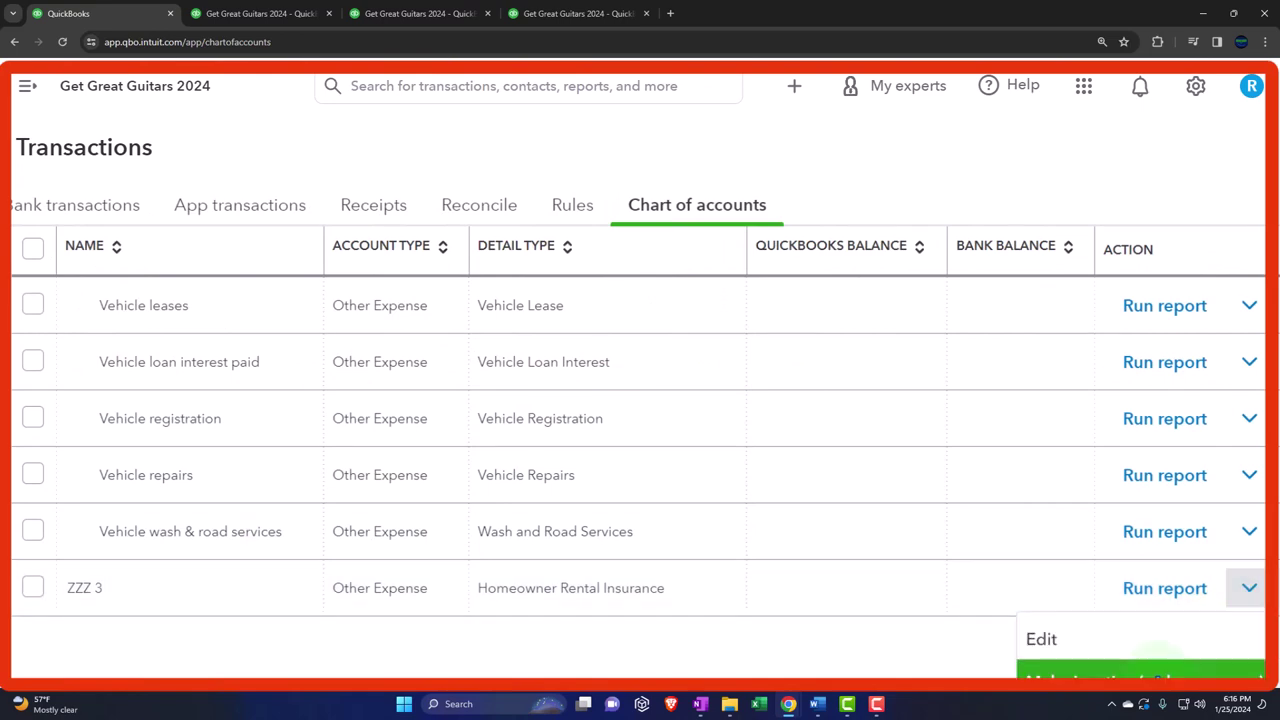
left_click(1100, 678)
left_click(740, 478)
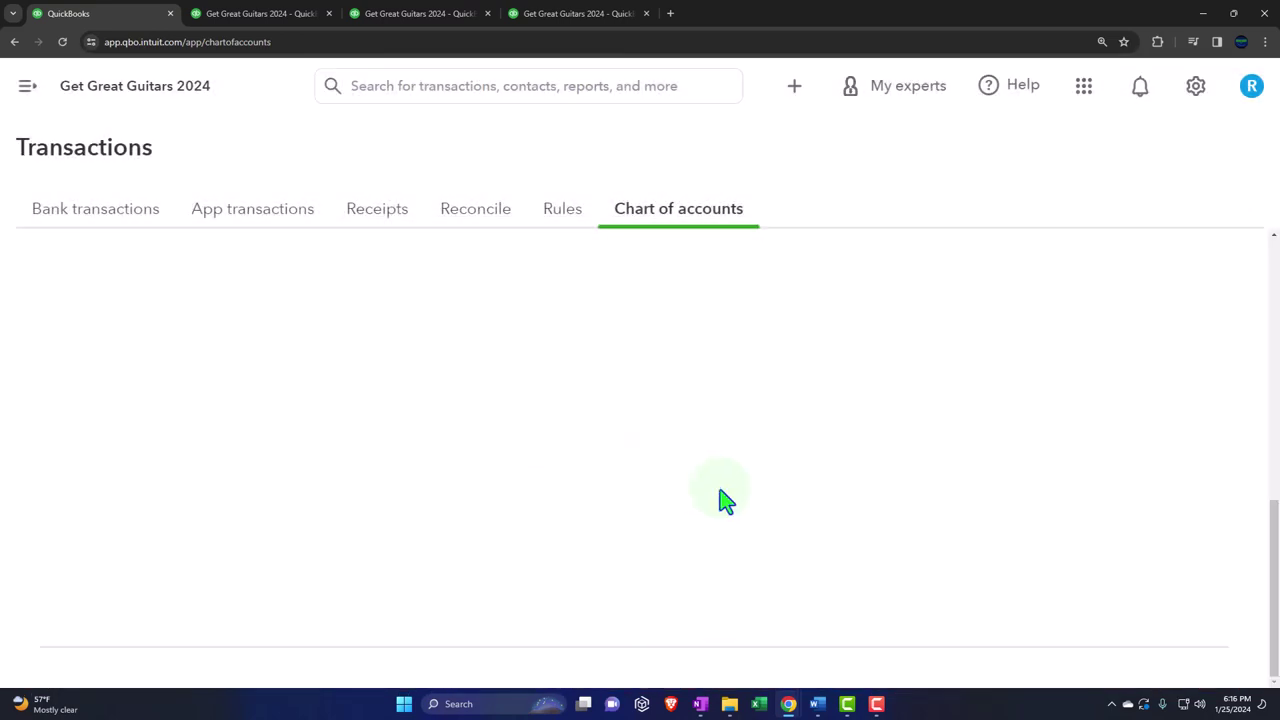
Step: Open the Interest paid account for editing and check its tax form section options
scroll(440, 515, "up", 10)
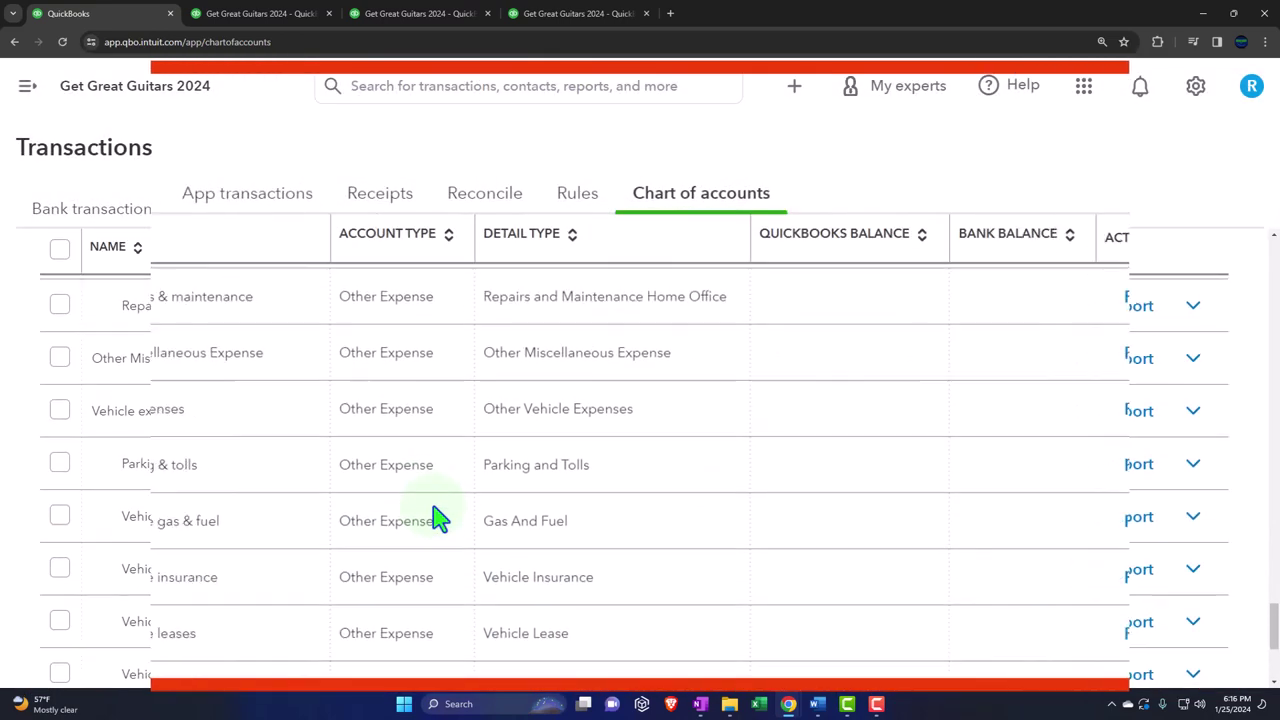
scroll(440, 518, "up", 15)
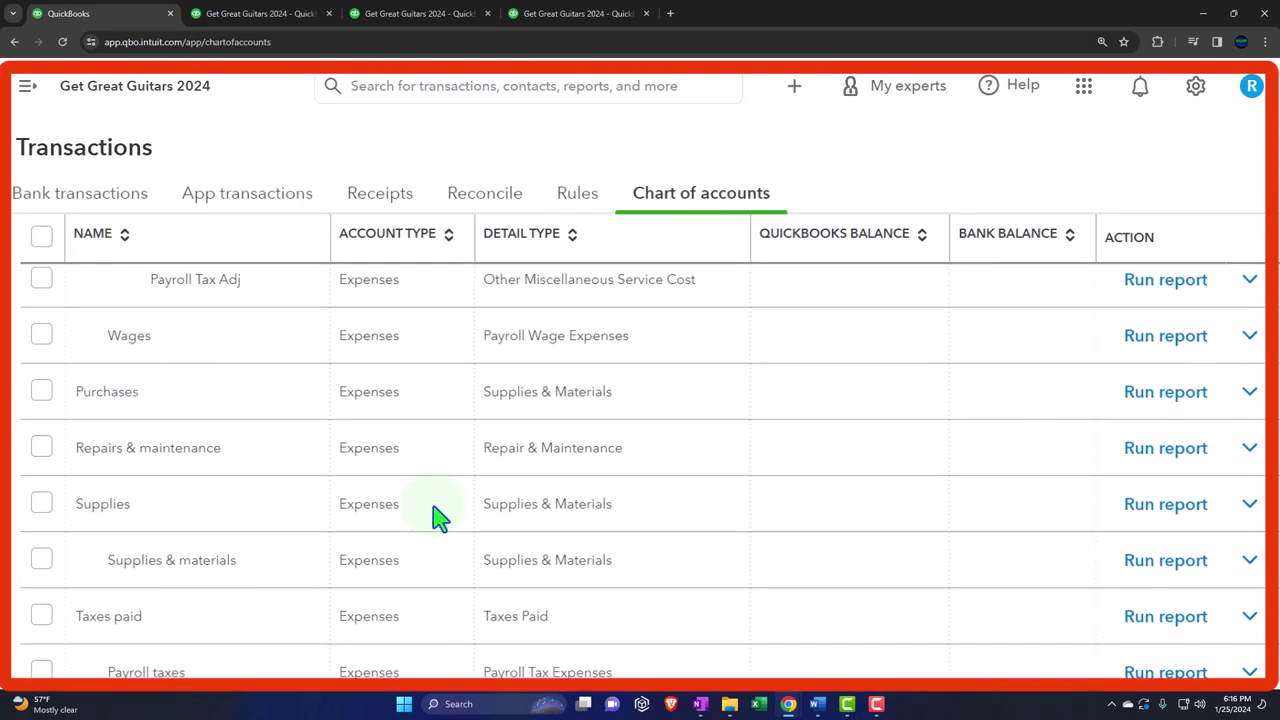
scroll(440, 518, "up", 15)
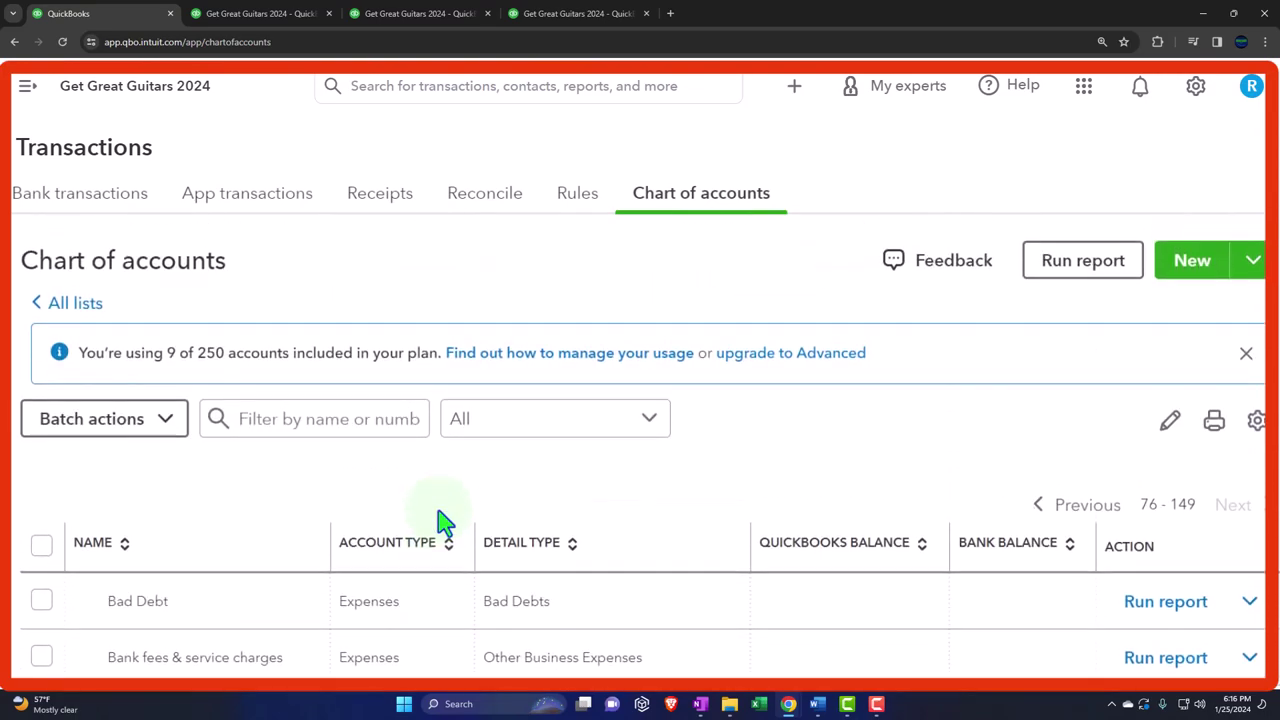
scroll(37, 514, "down", 5)
scroll(25, 543, "down", 5)
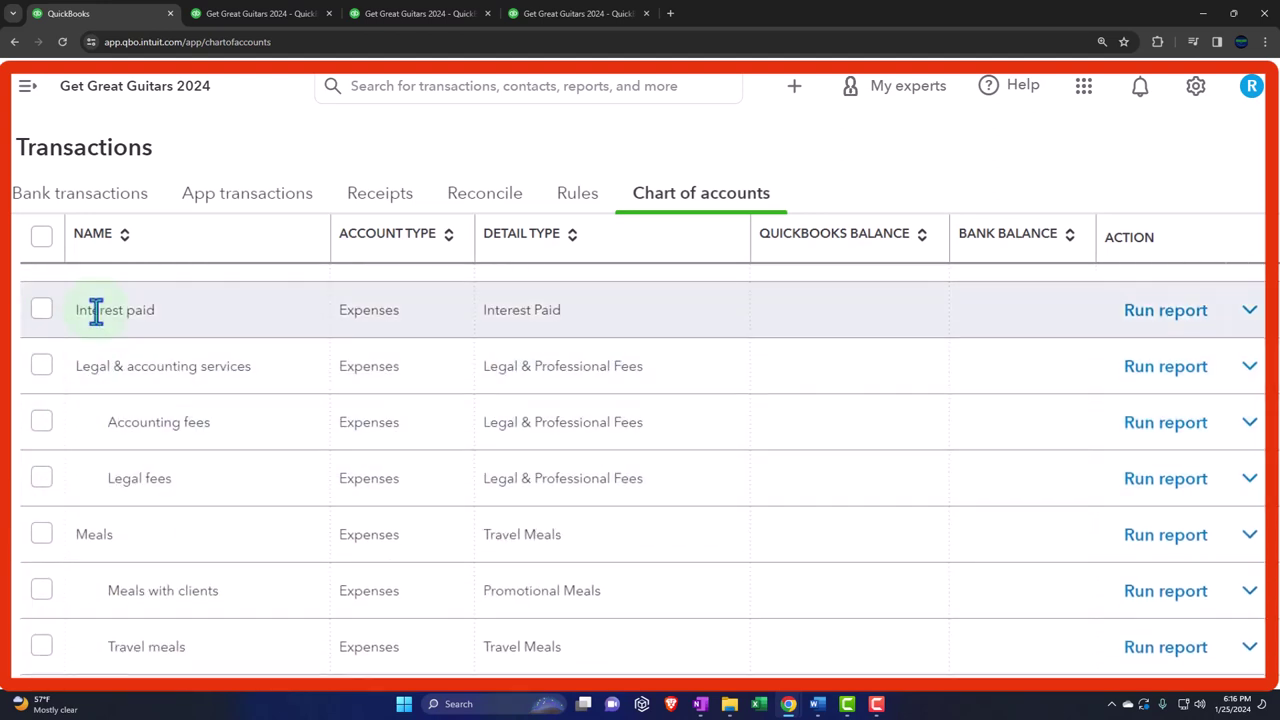
left_click(1247, 316)
left_click(1037, 372)
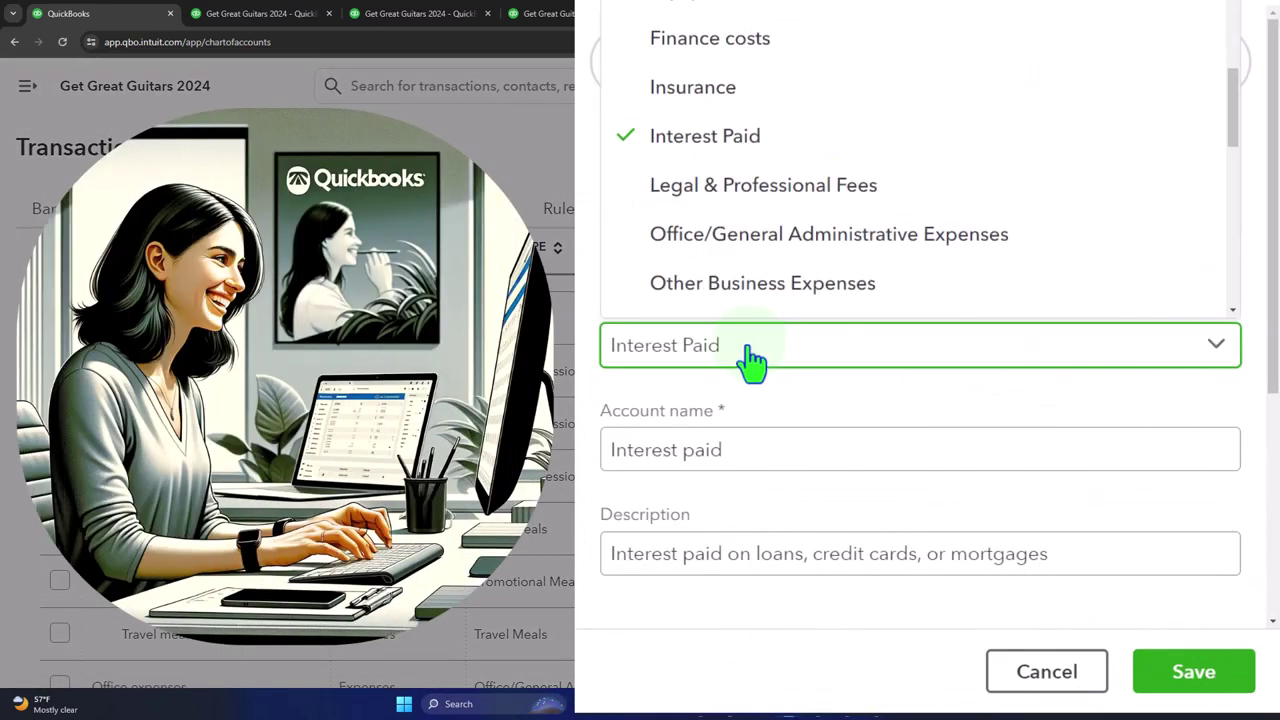
left_click(750, 355)
Step: Rename the Interest paid account as Interest Expense, check its place in the Profit & Loss preview, and save it
left_click(778, 452)
key("BackSpace")
key("BackSpace")
key("BackSpace")
key("BackSpace")
key("BackSpace")
type("Ex")
key("BackSpace")
key("BackSpace")
type("Expense")
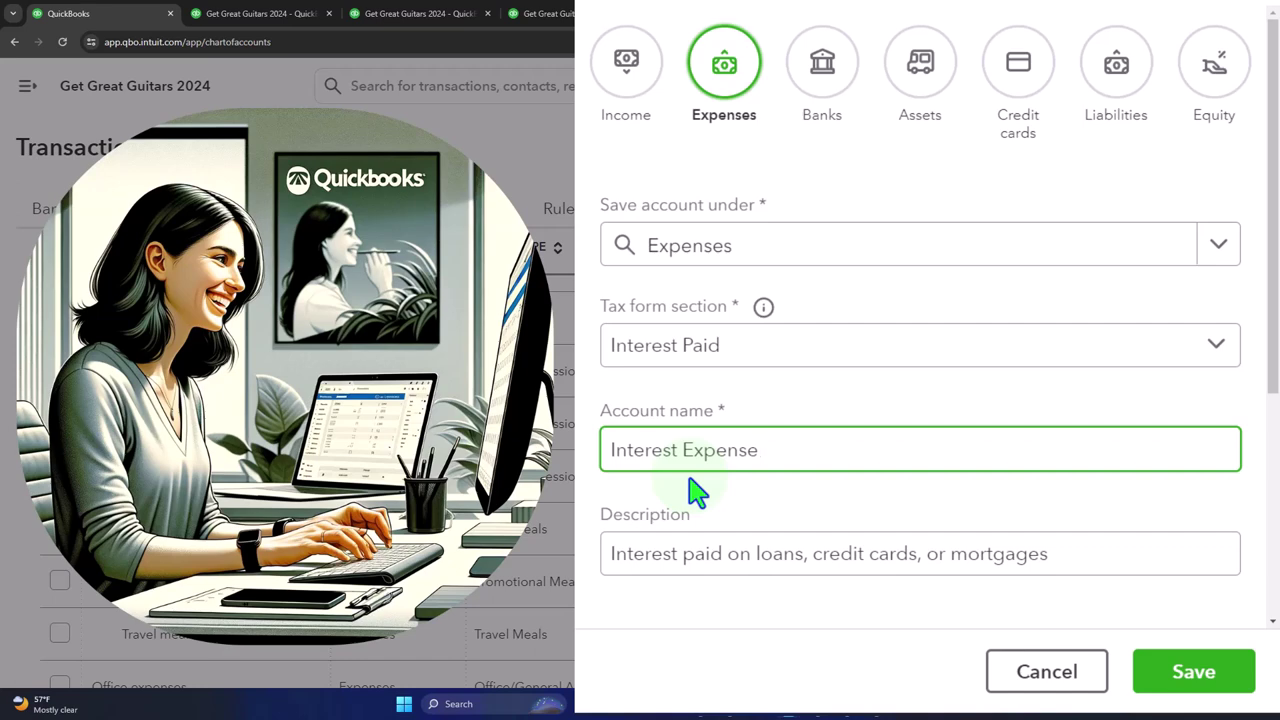
scroll(714, 563, "down", 4)
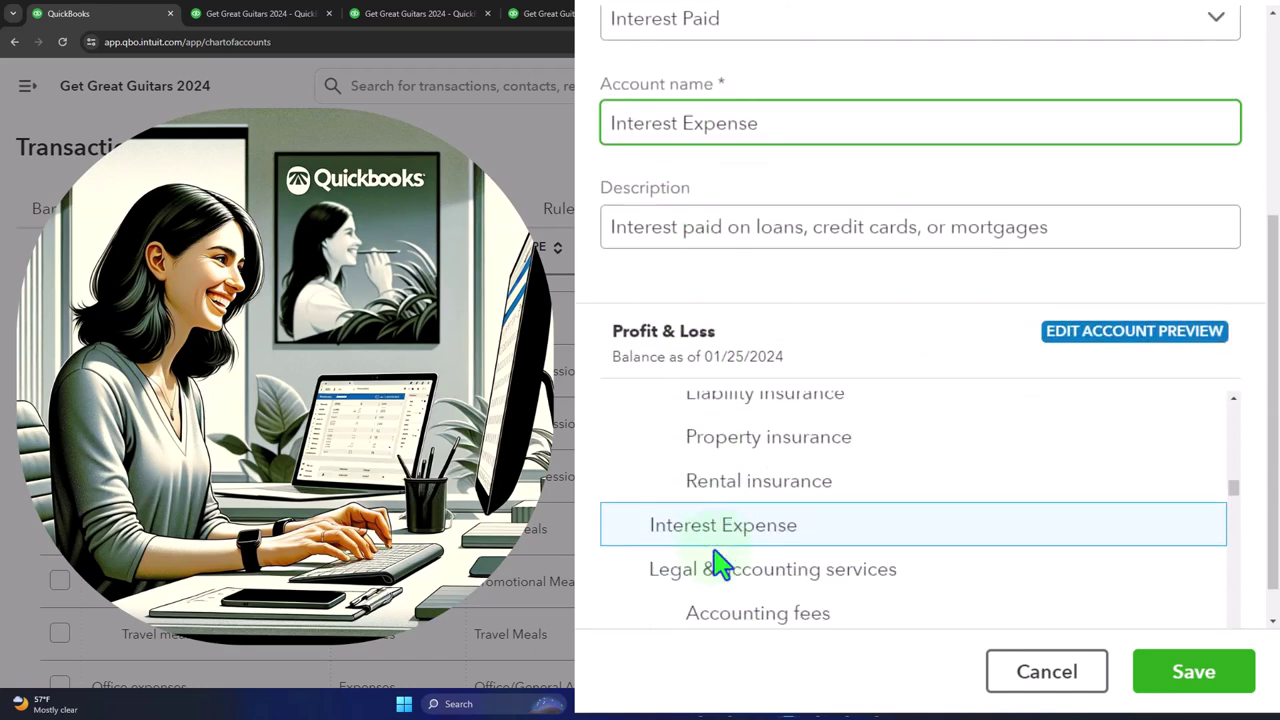
left_click(1192, 675)
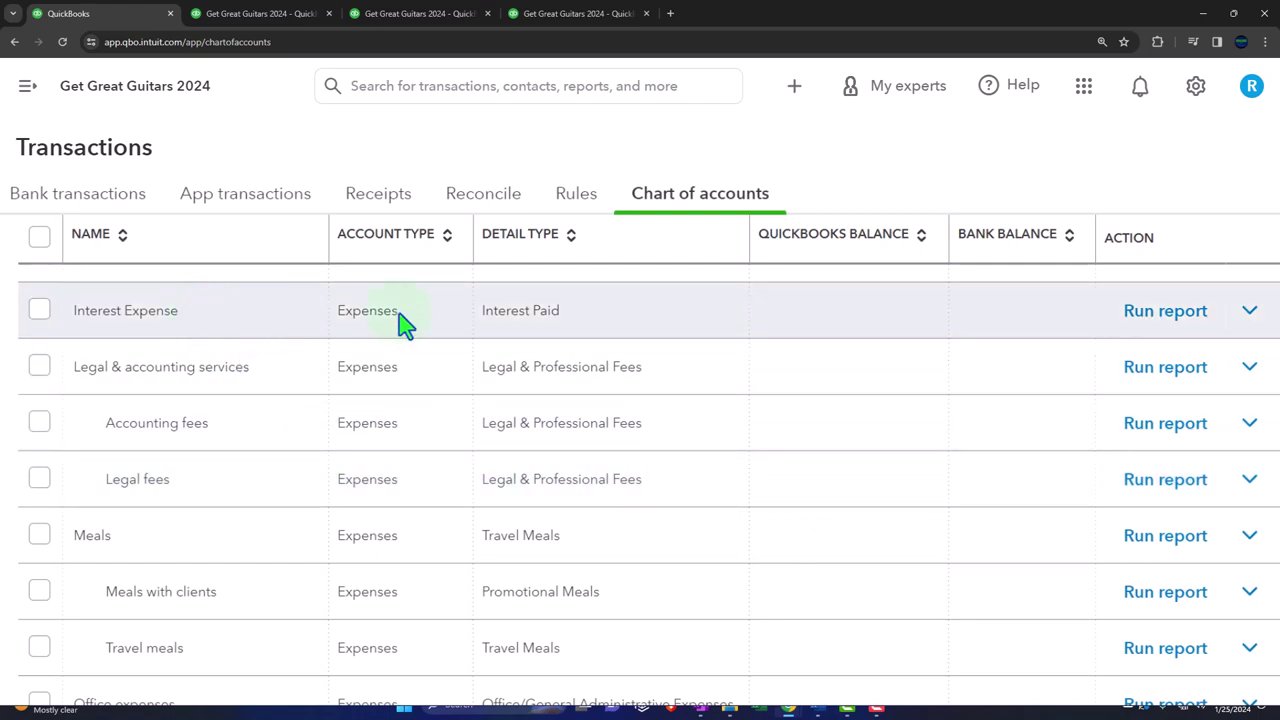
Step: Open the Interest Expense account for editing and set it to be saved under Other Expenses
left_click(1249, 318)
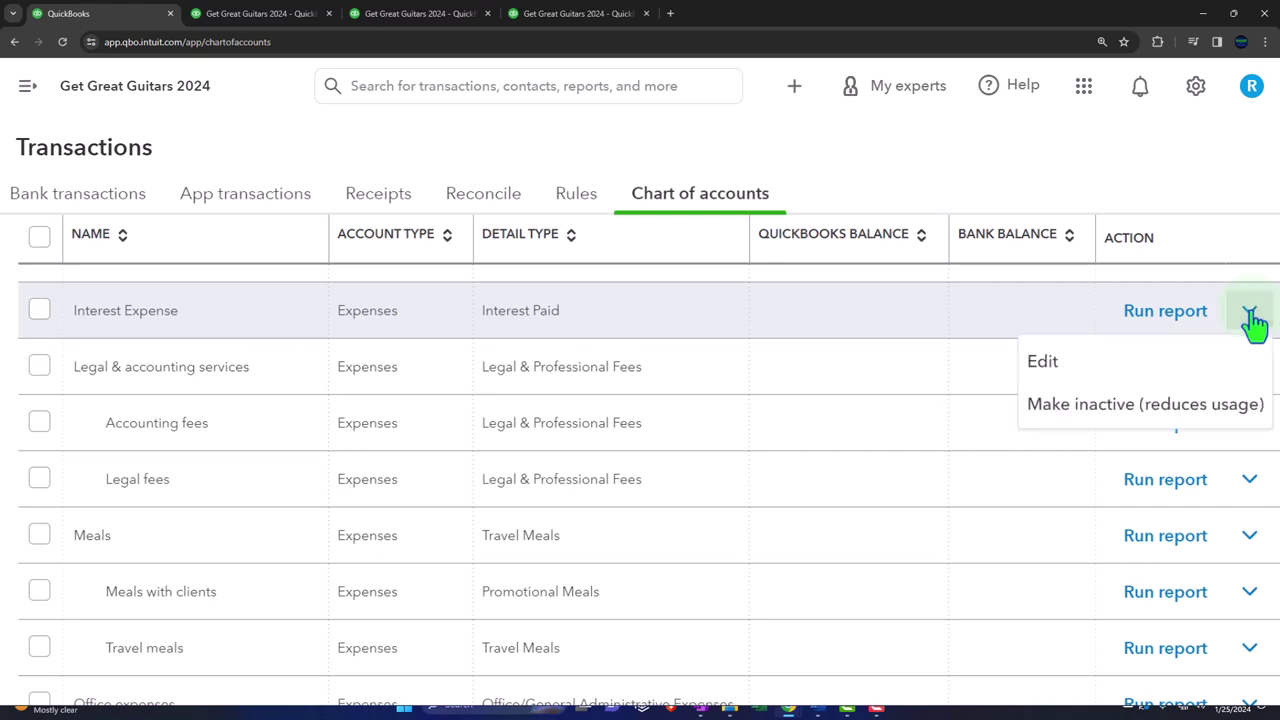
left_click(1055, 364)
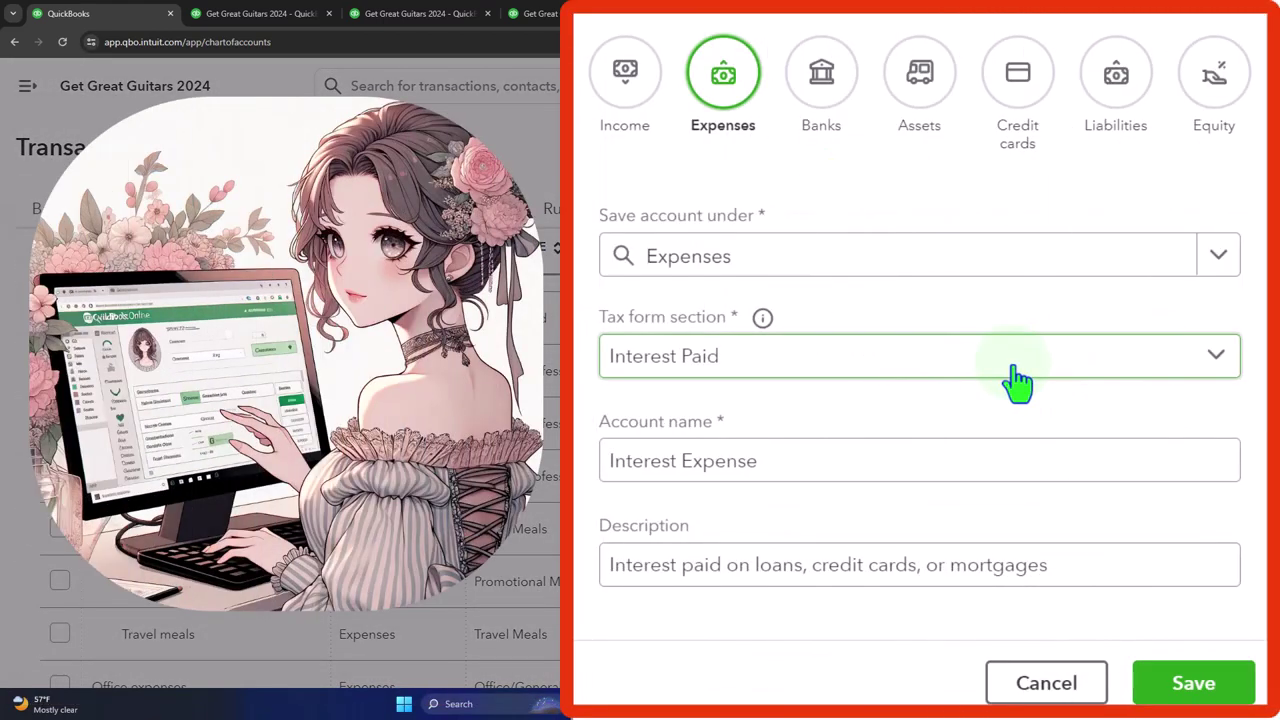
left_click(1029, 445)
left_click(1224, 364)
left_click(1224, 364)
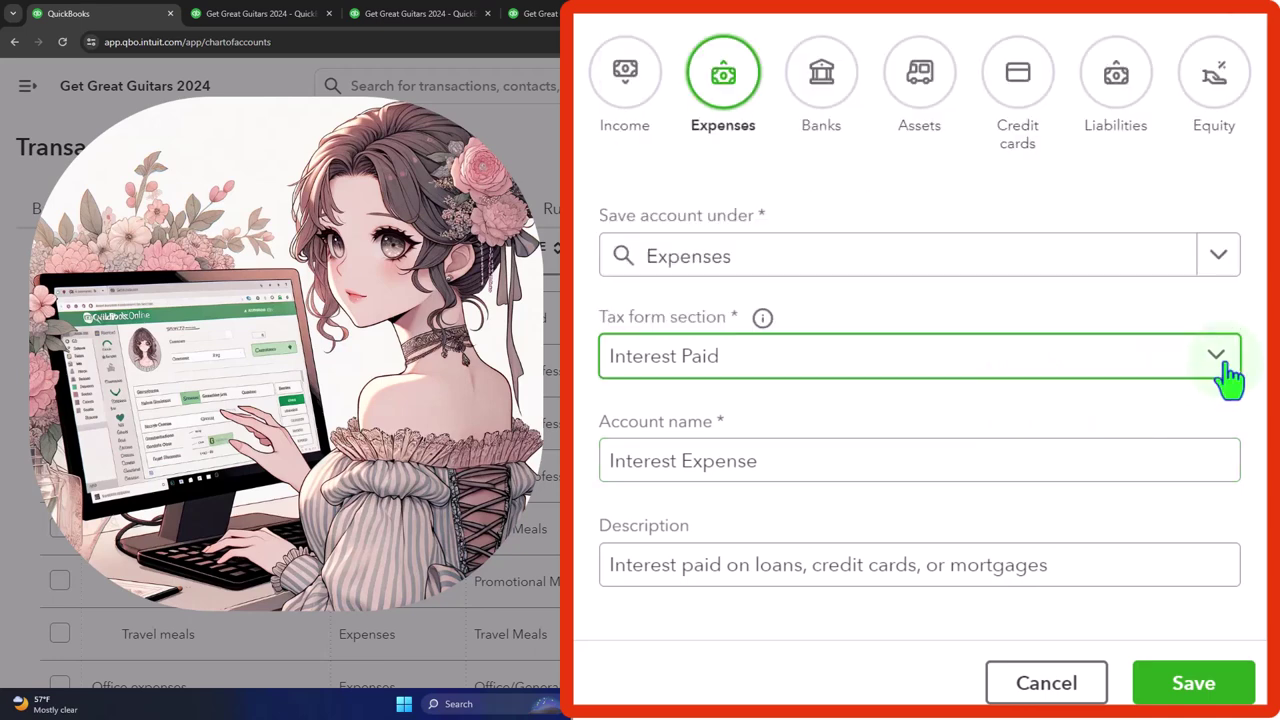
left_click(1216, 257)
scroll(1046, 491, "down", 6)
scroll(1041, 495, "down", 10)
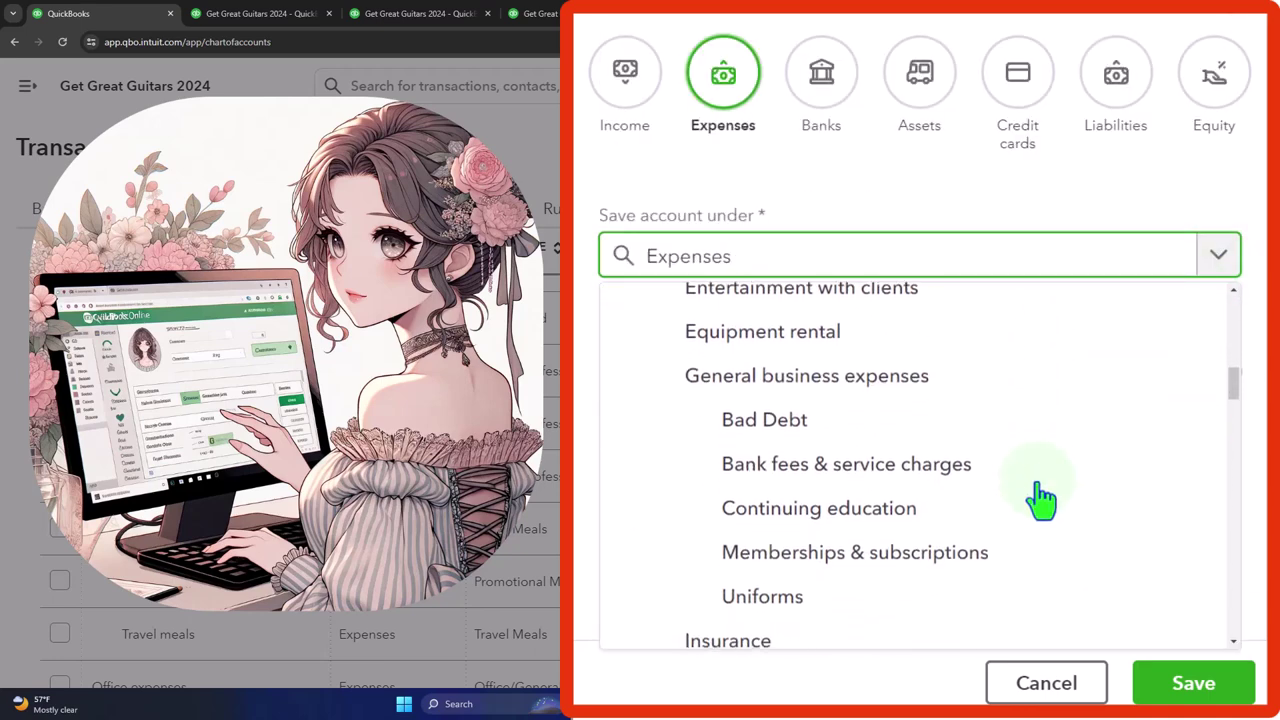
scroll(1041, 495, "down", 10)
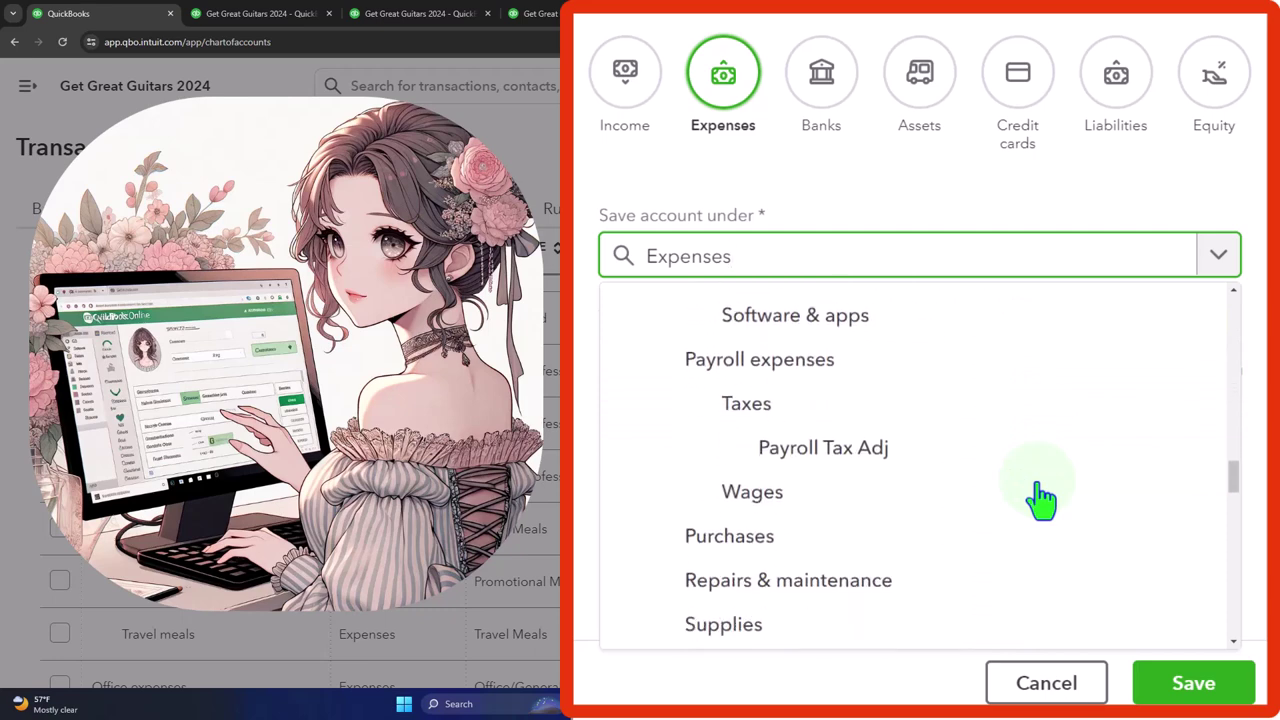
scroll(1041, 497, "down", 3)
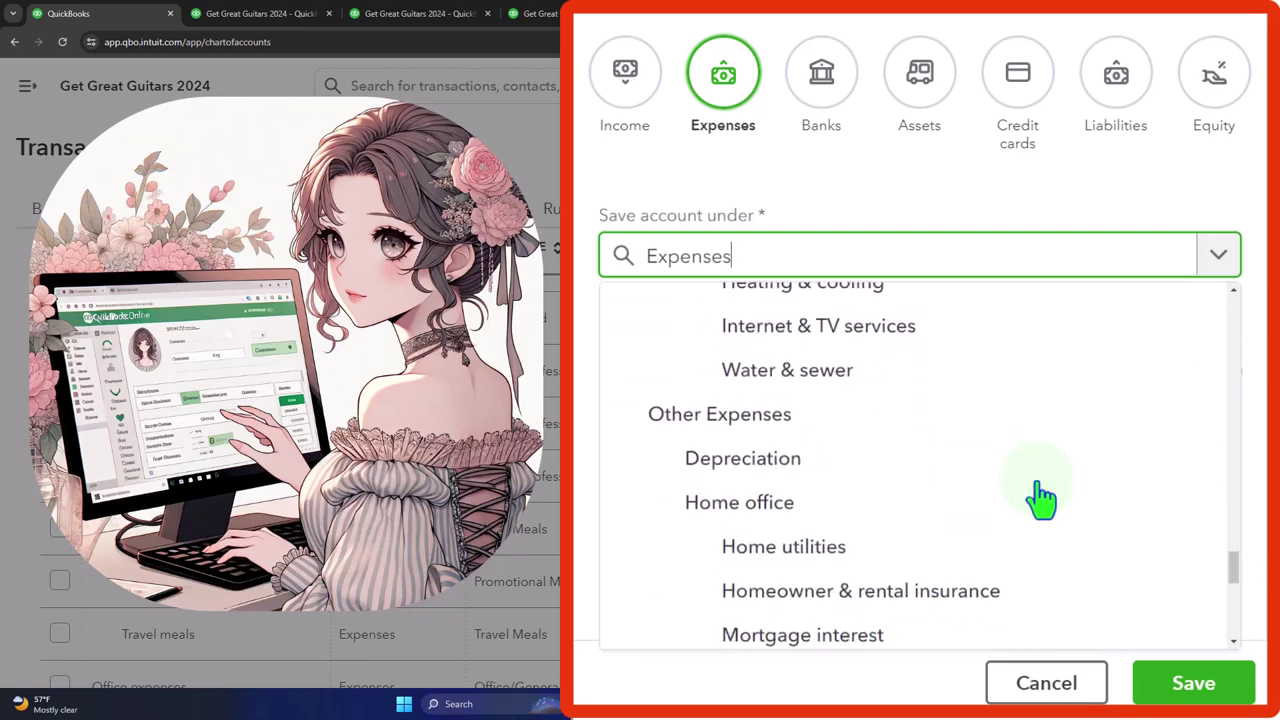
scroll(1034, 500, "down", 5)
scroll(1030, 500, "down", 1)
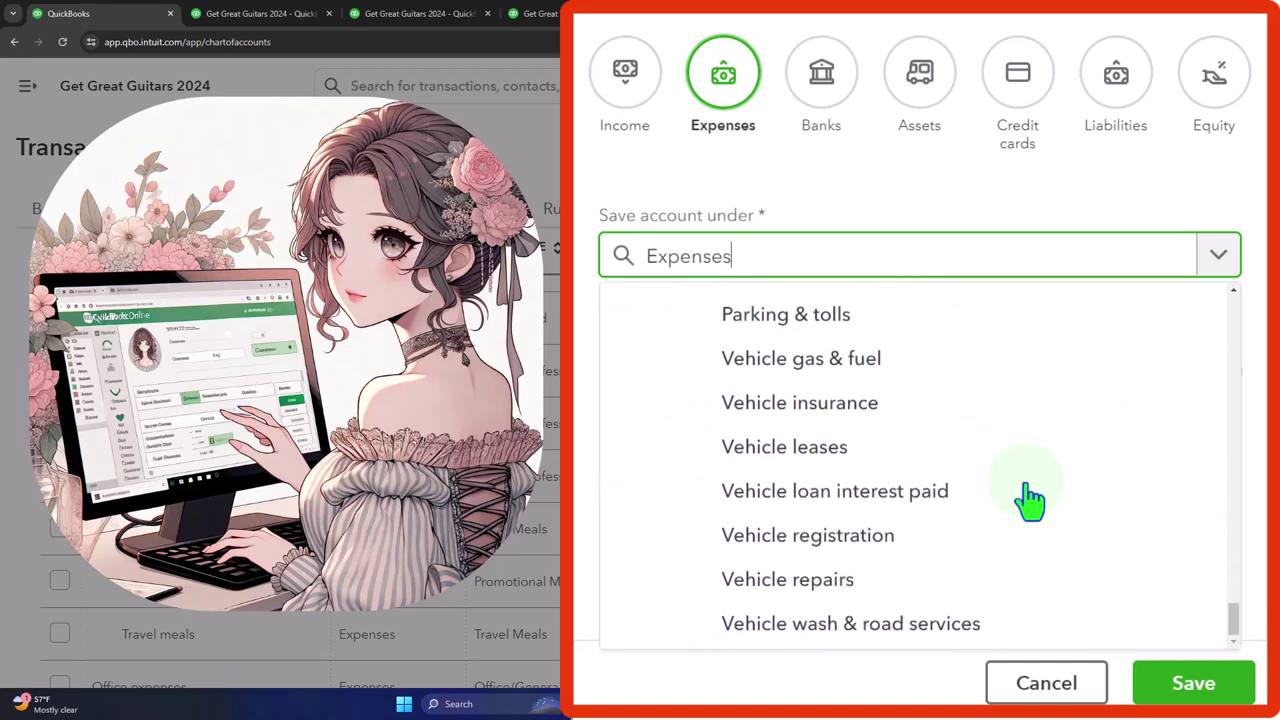
scroll(1030, 500, "up", 3)
scroll(968, 530, "up", 3)
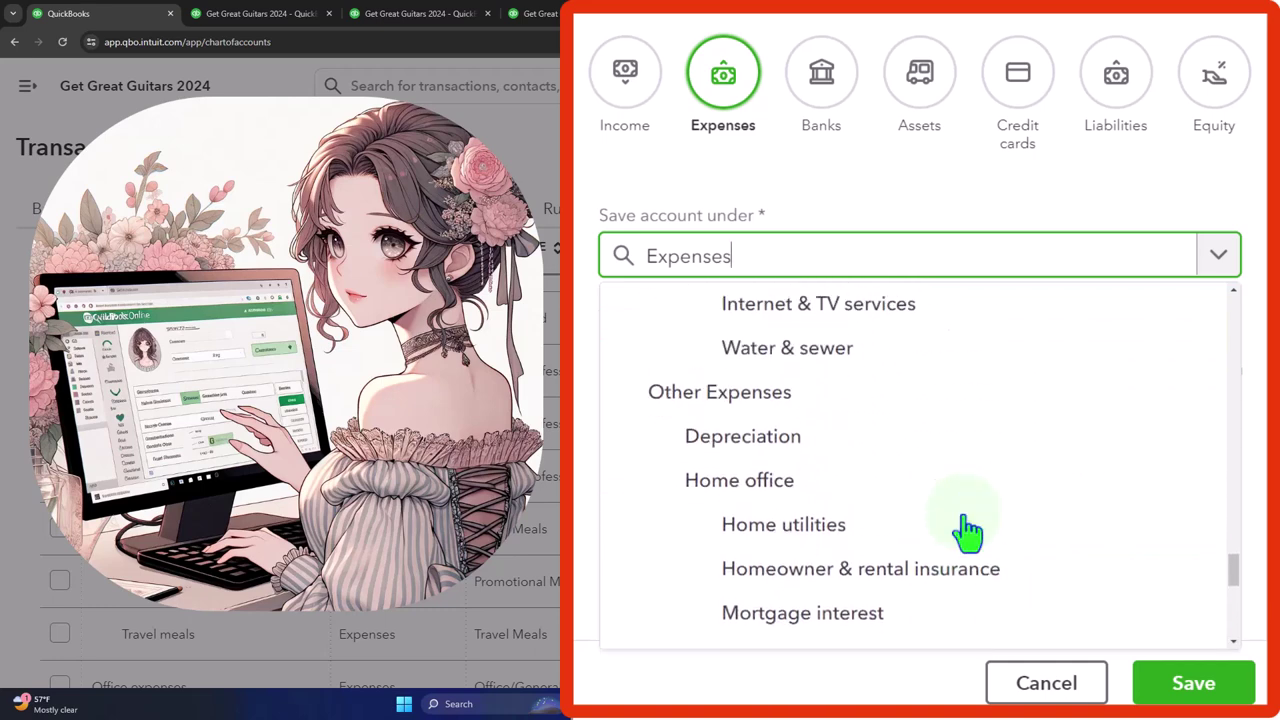
left_click(675, 417)
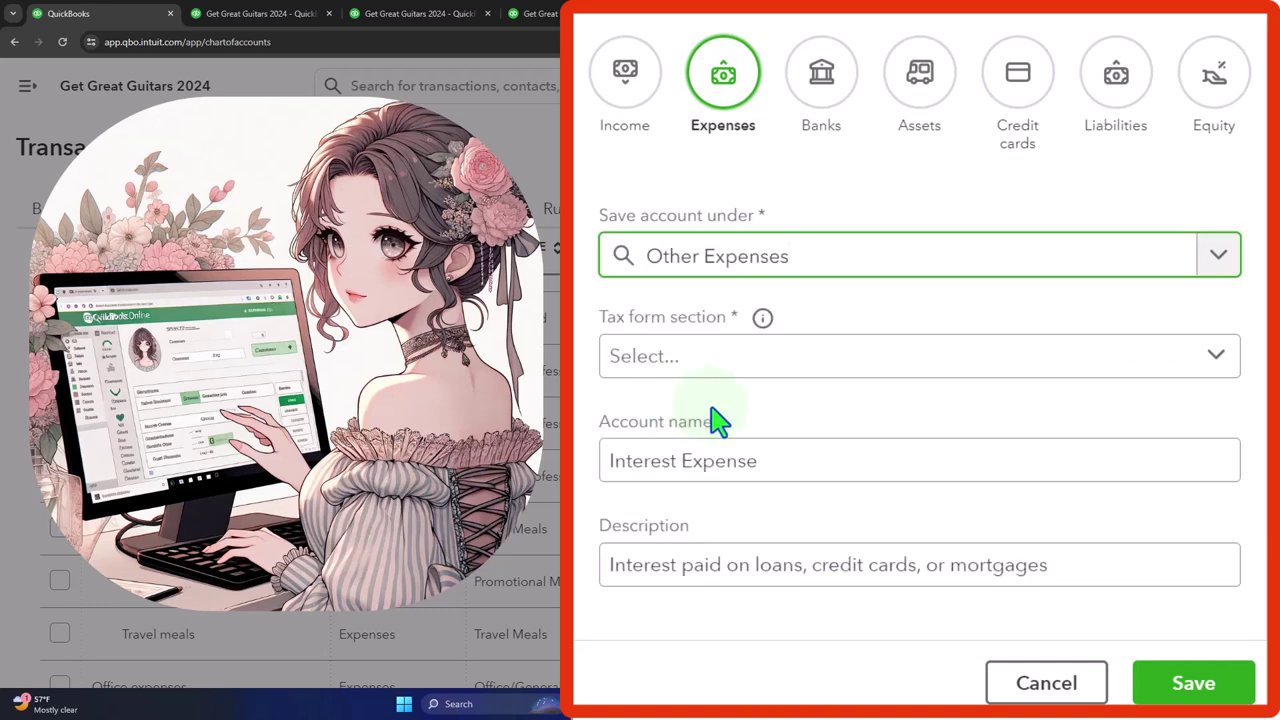
Step: Set the account's tax form section to Other Miscellaneous Expense and save the account
left_click(857, 372)
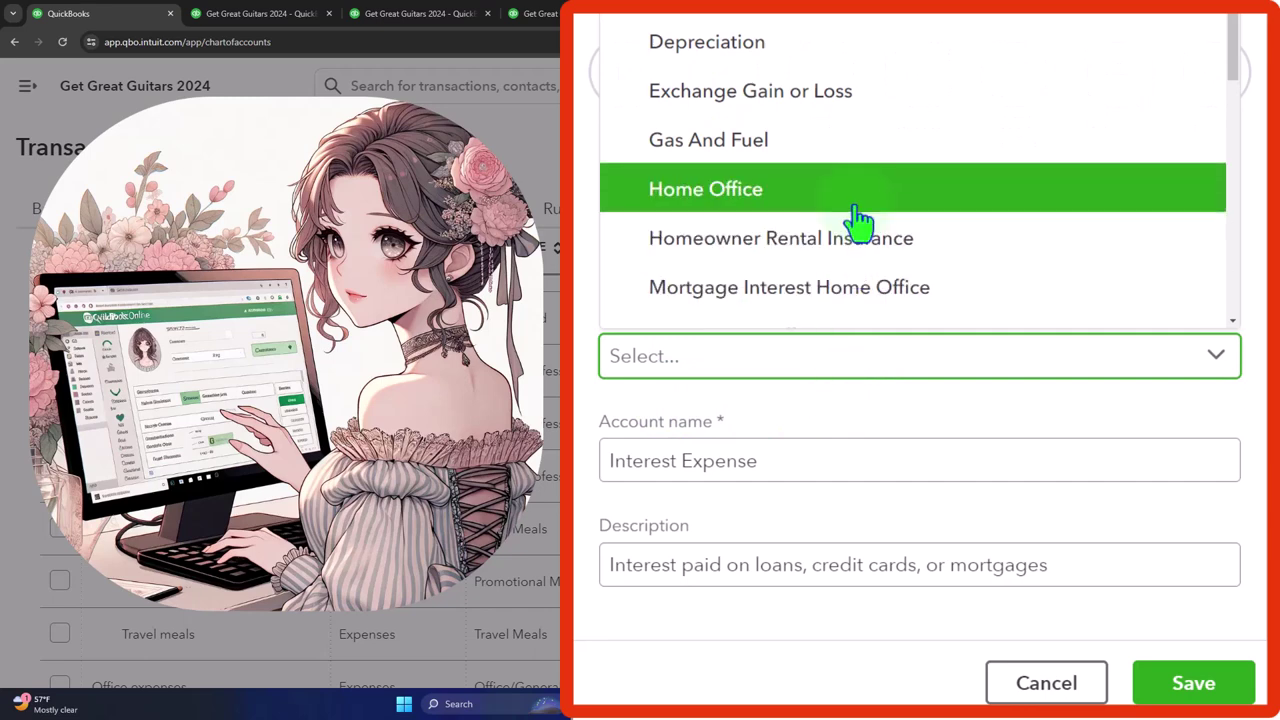
scroll(945, 172, "down", 2)
scroll(945, 172, "down", 4)
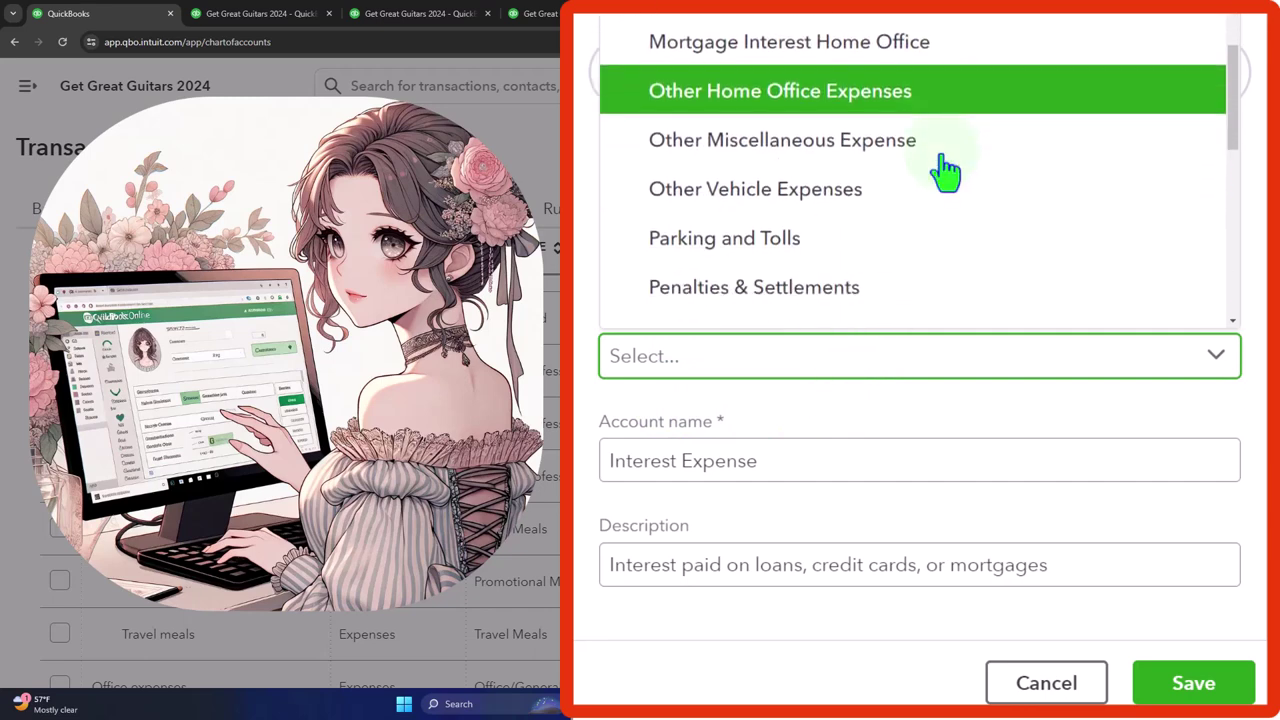
left_click(757, 372)
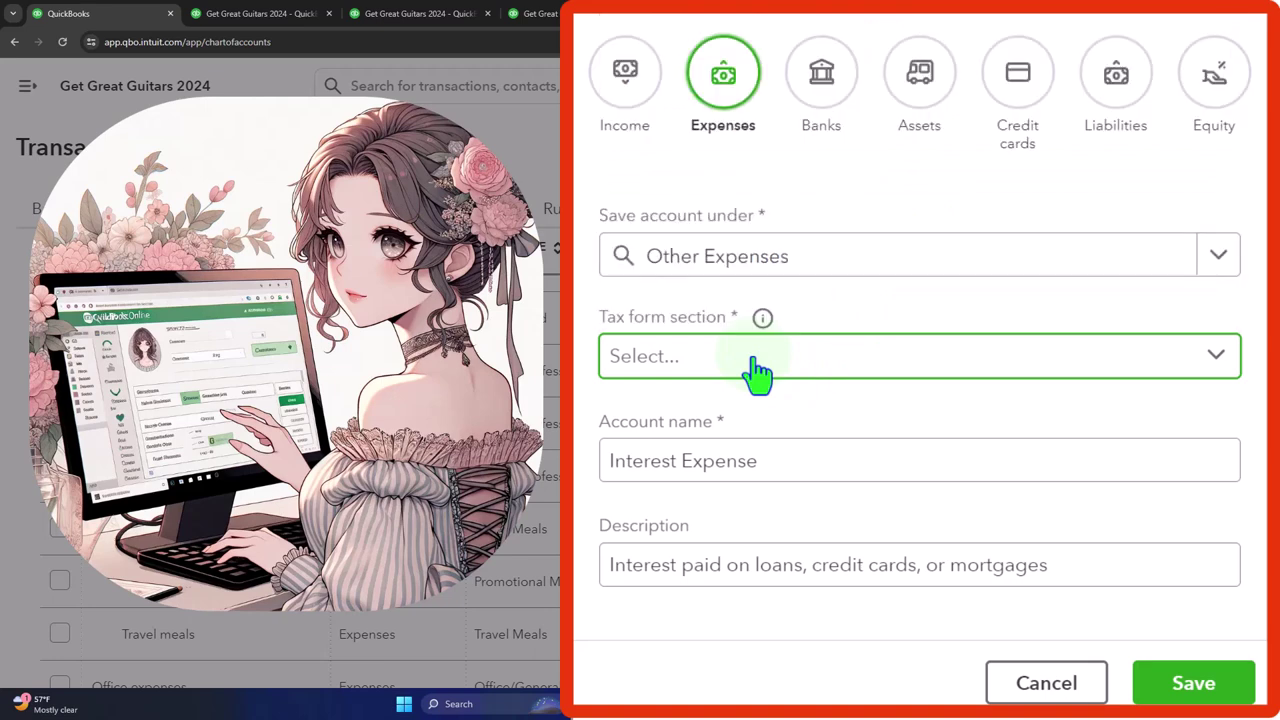
left_click(757, 372)
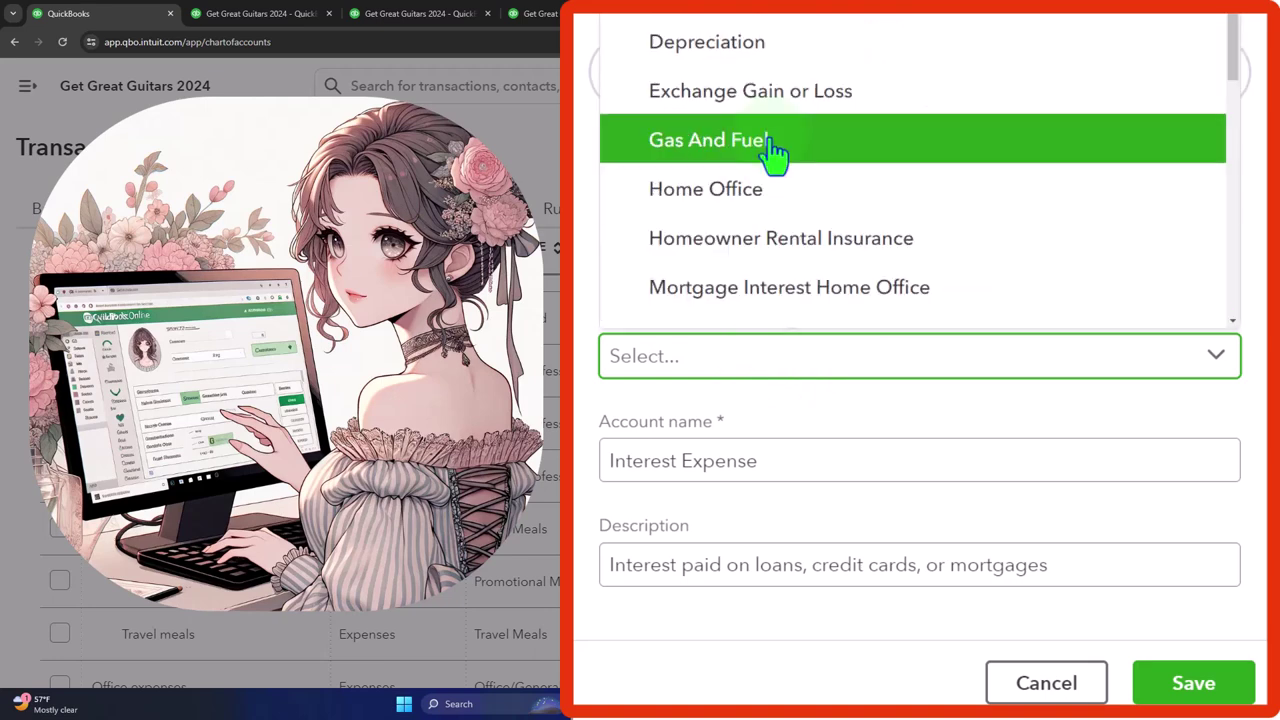
key("Escape")
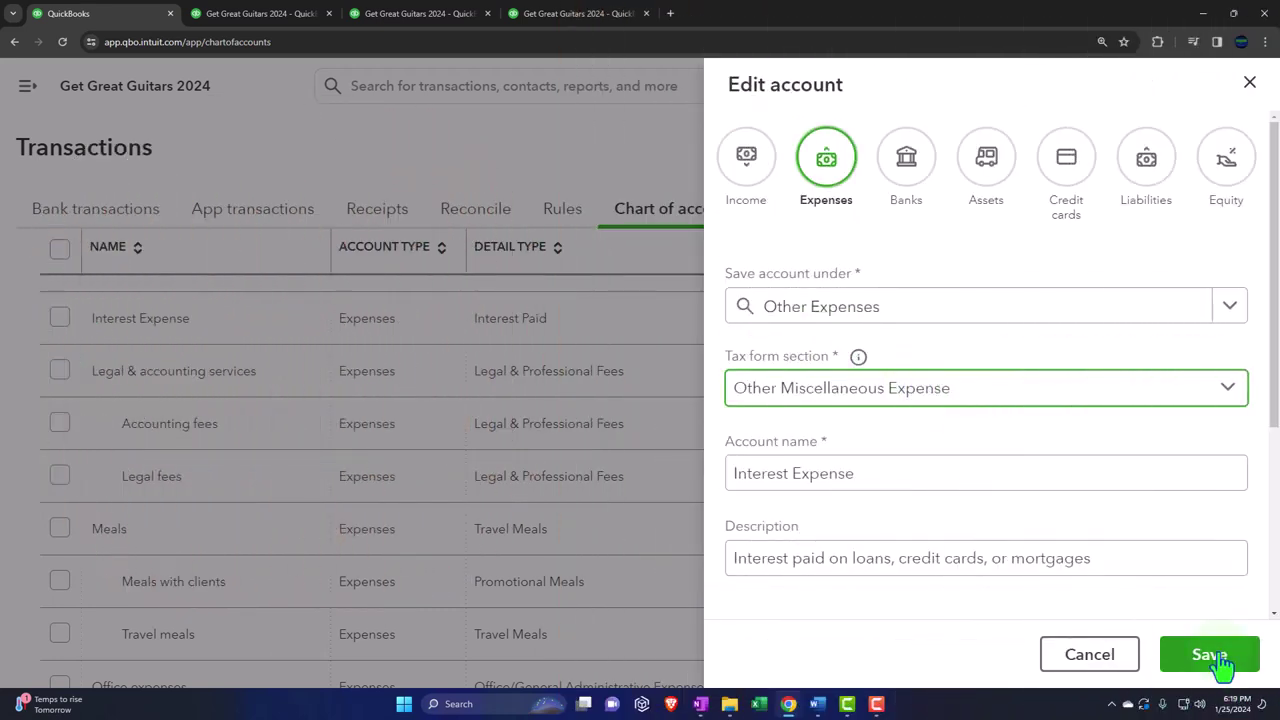
left_click(1218, 660)
left_click(672, 425)
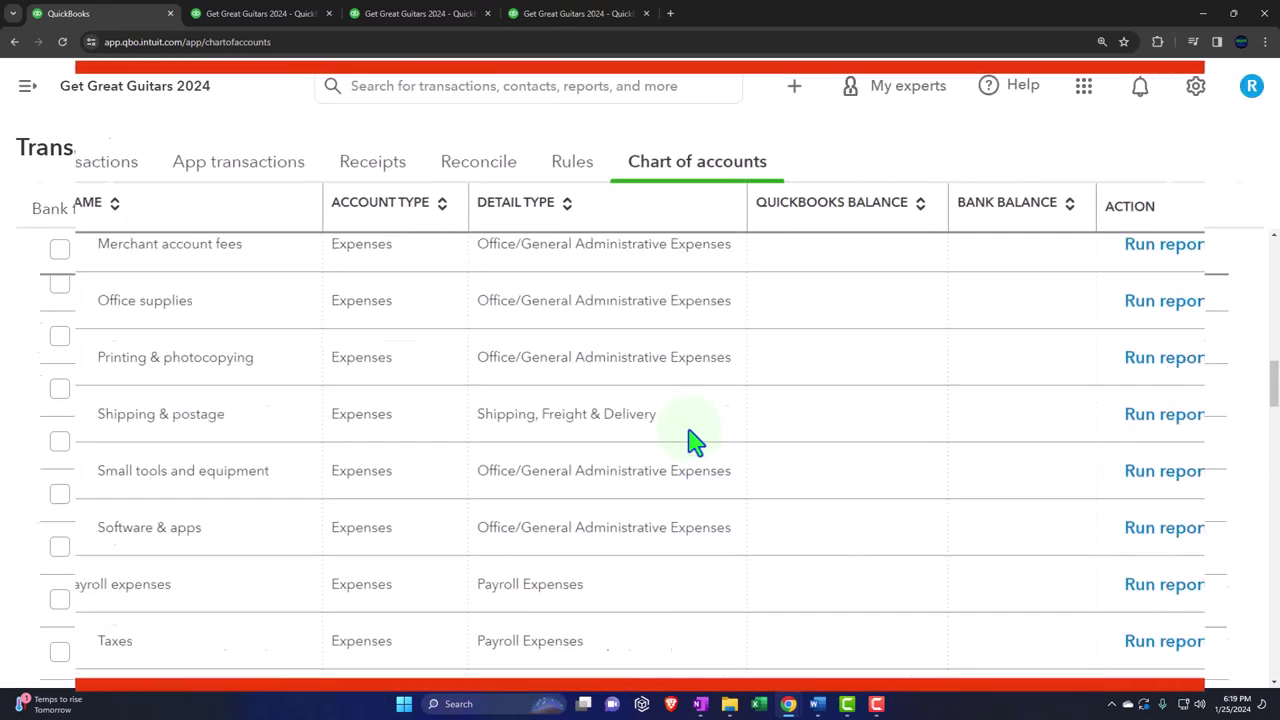
Step: Find Interest Expense among the Other Expense accounts in the chart of accounts and check its account and detail type
scroll(695, 443, "down", 15)
scroll(695, 443, "down", 10)
scroll(706, 528, "up", 2)
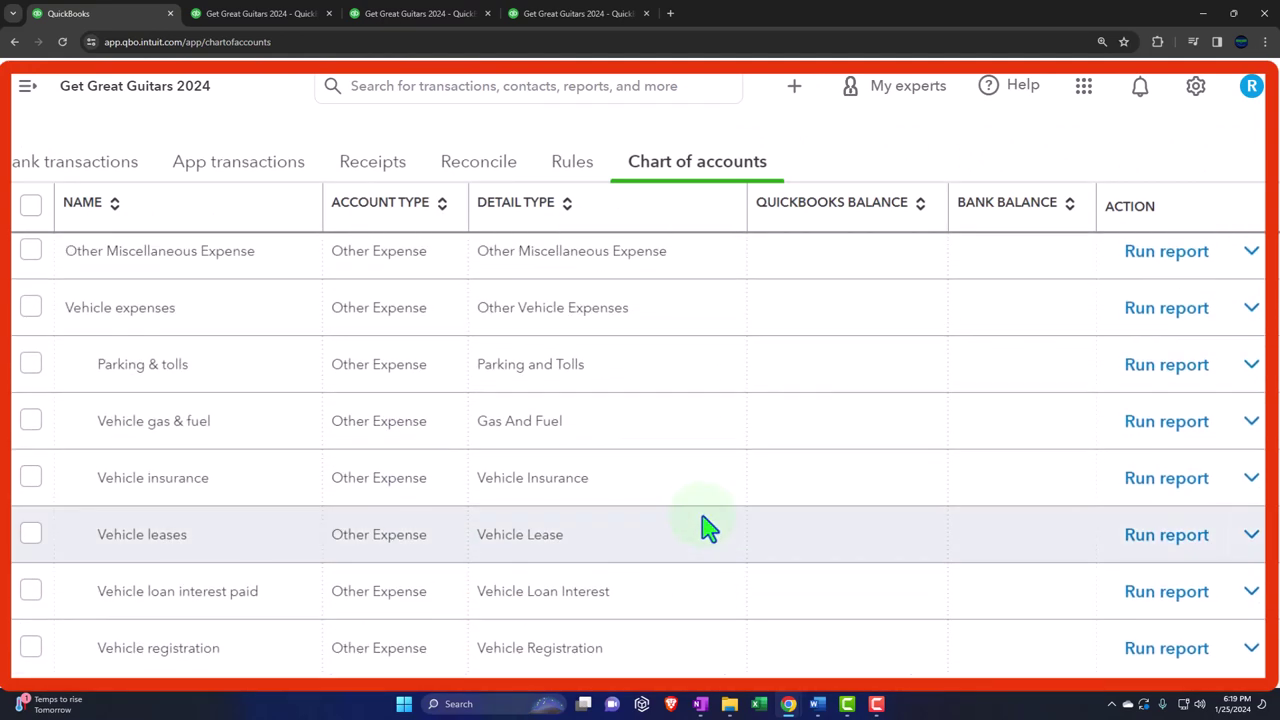
scroll(706, 528, "up", 5)
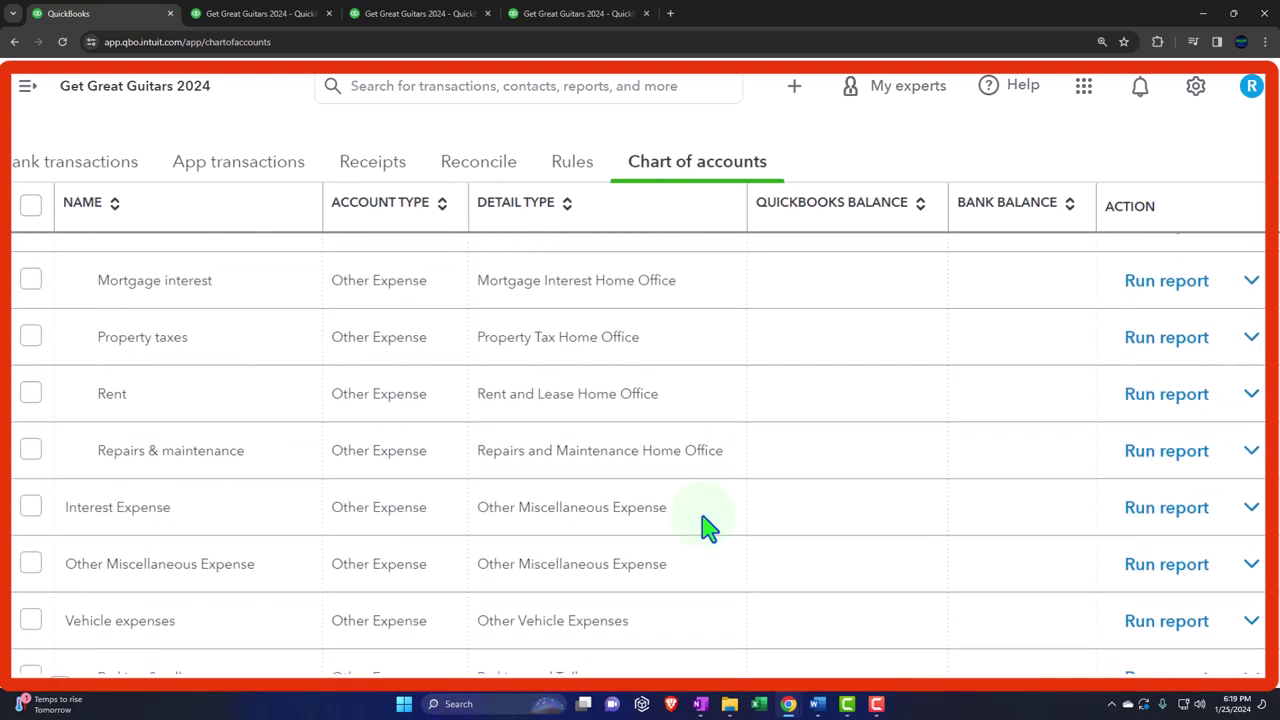
scroll(706, 528, "up", 2)
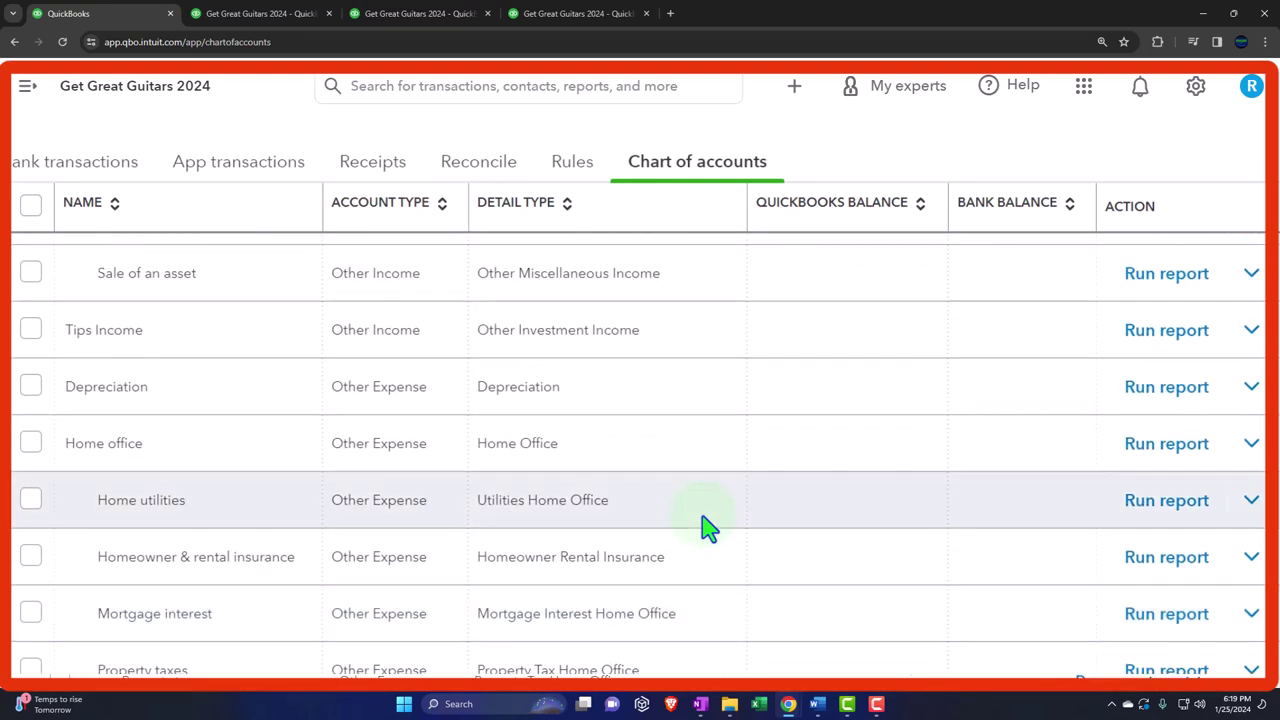
scroll(706, 526, "down", 4)
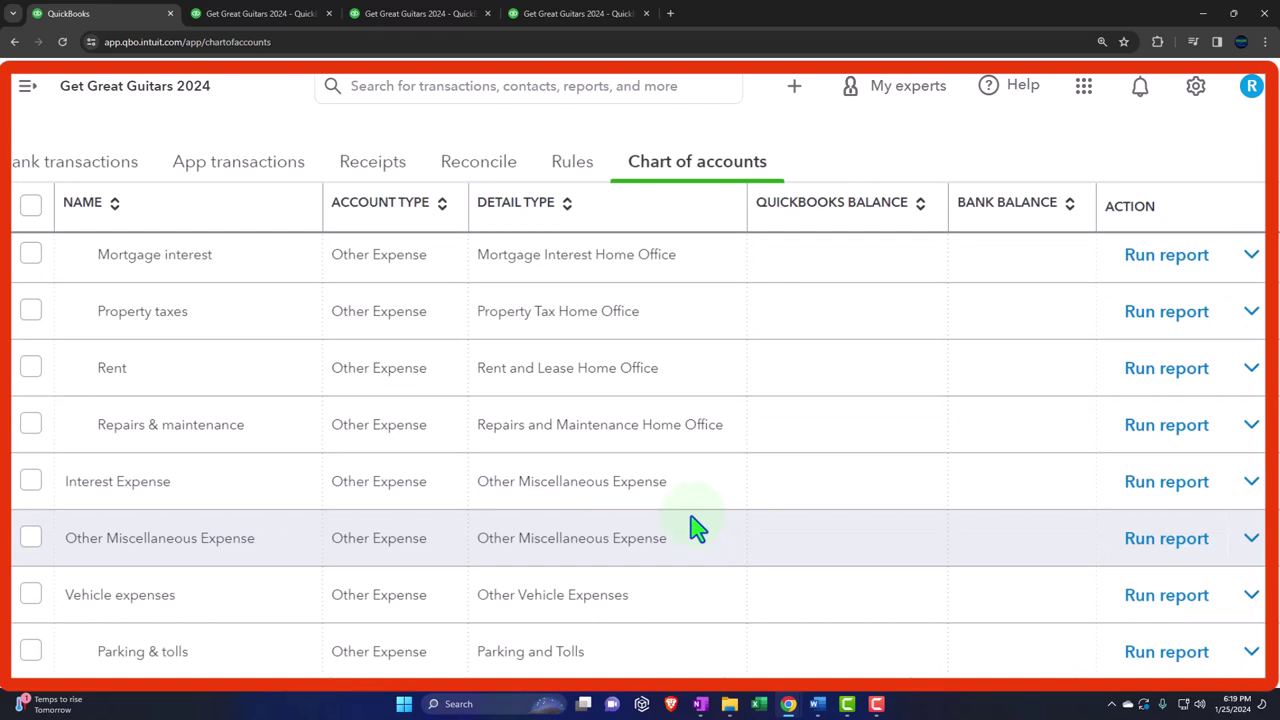
scroll(560, 520, "down", 1)
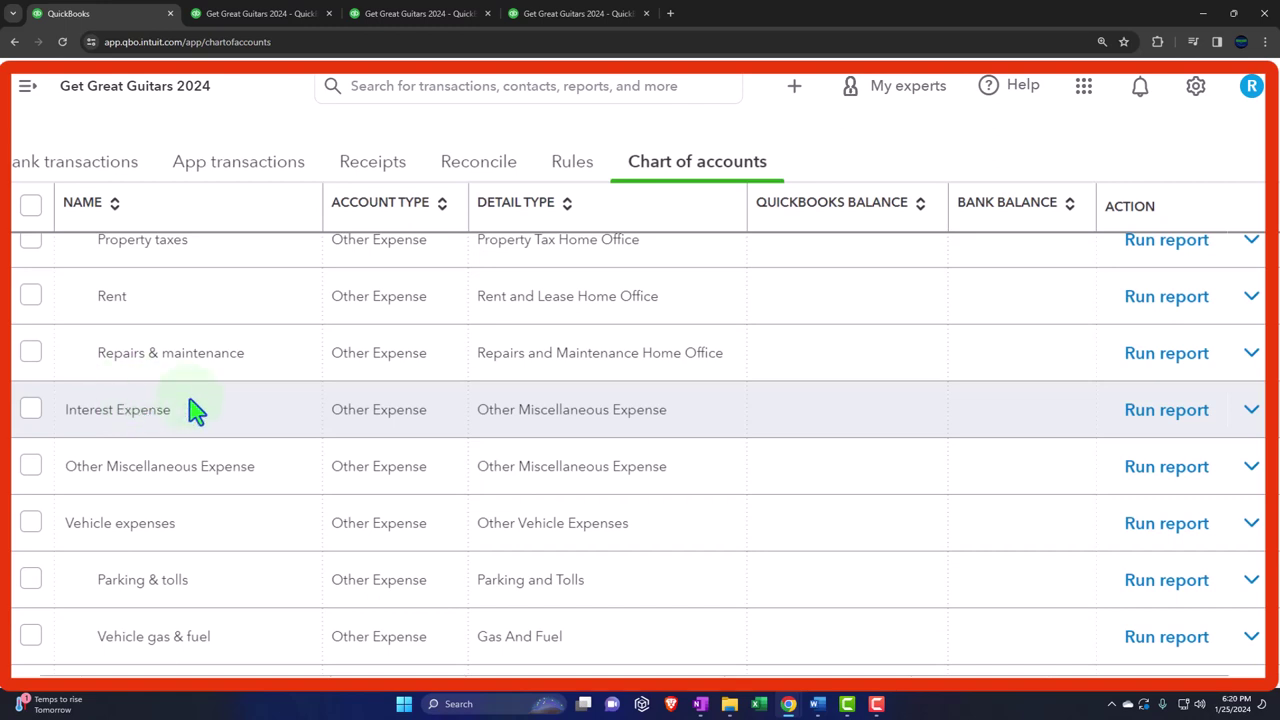
scroll(195, 410, "down", 1)
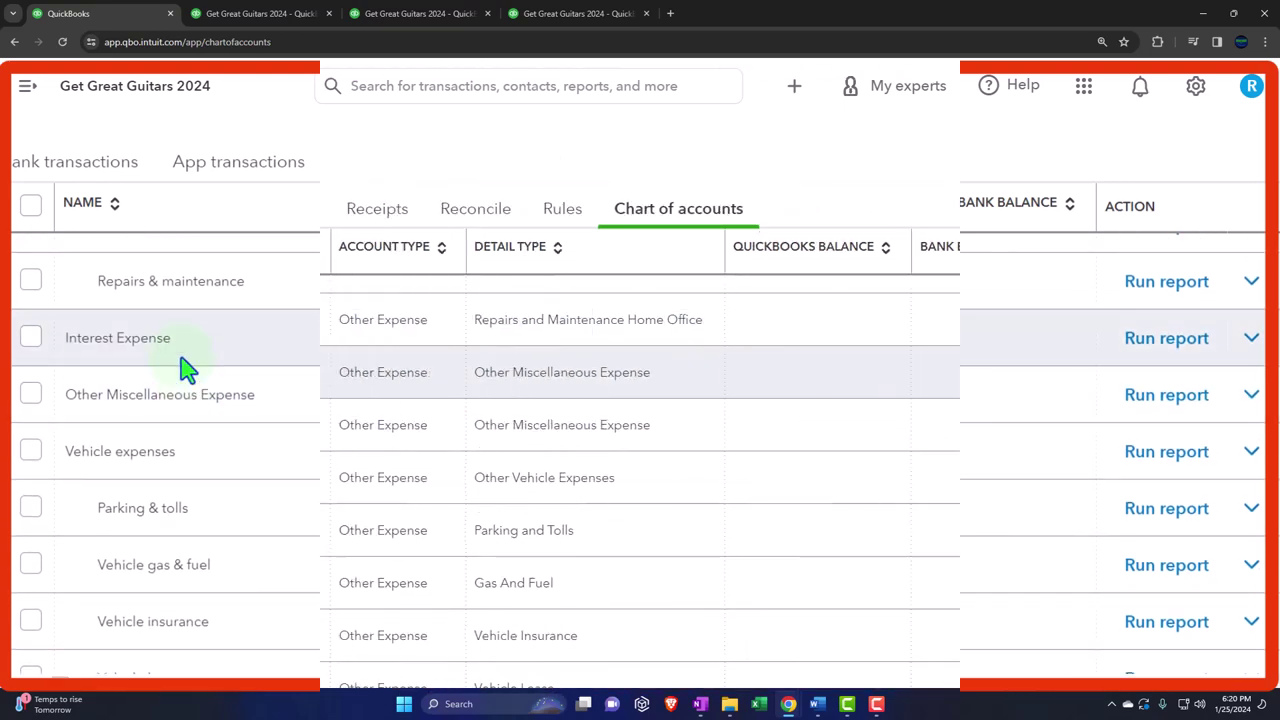
Step: Refresh the January 1 - February 28, 2024 Profit and Loss report and review the sections below Net Operating Income
left_click(393, 15)
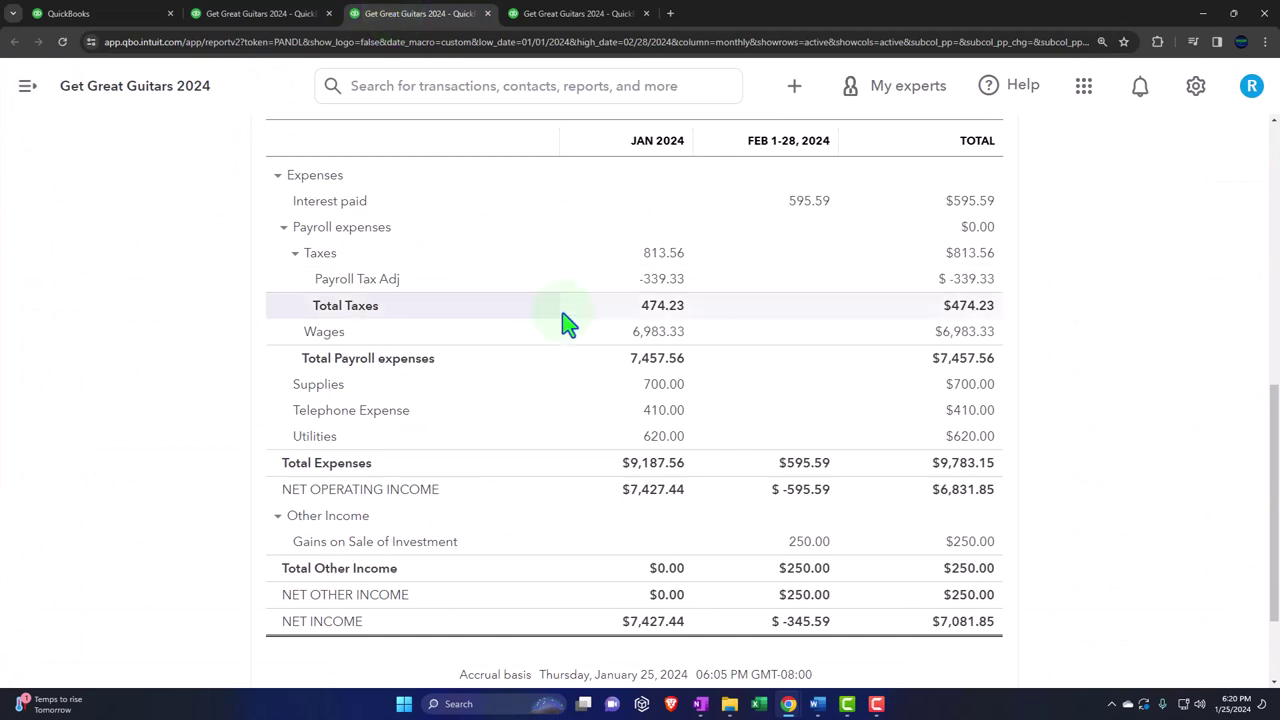
scroll(555, 312, "up", 7)
scroll(206, 443, "down", 3)
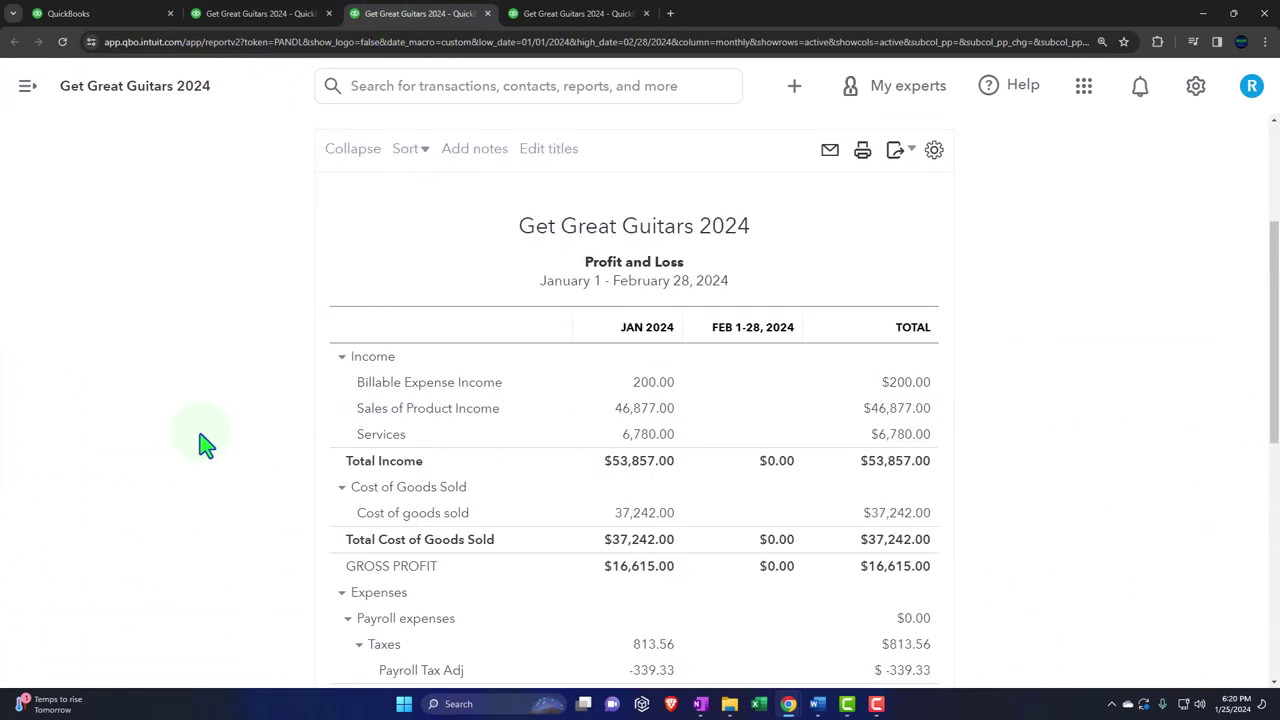
scroll(633, 367, "down", 2)
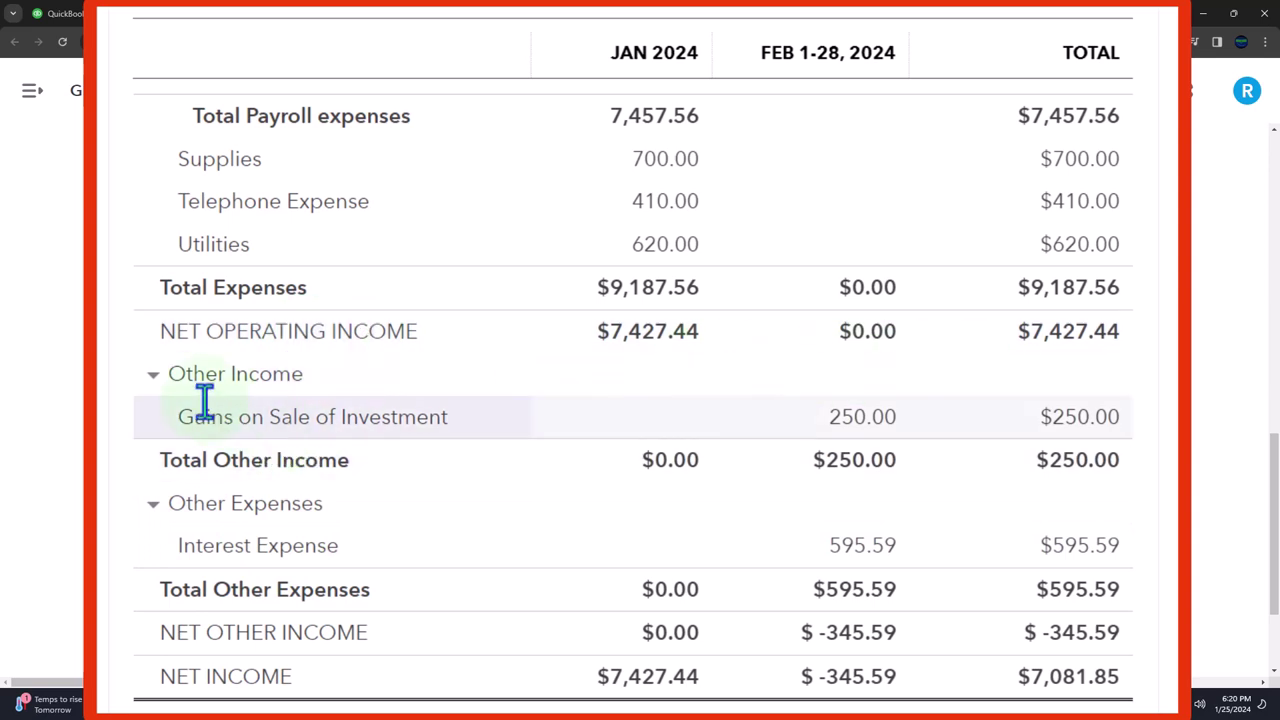
Step: Collapse and re-expand the Other Income and Other Expenses sections of the Profit and Loss to examine their contents
left_click(152, 376)
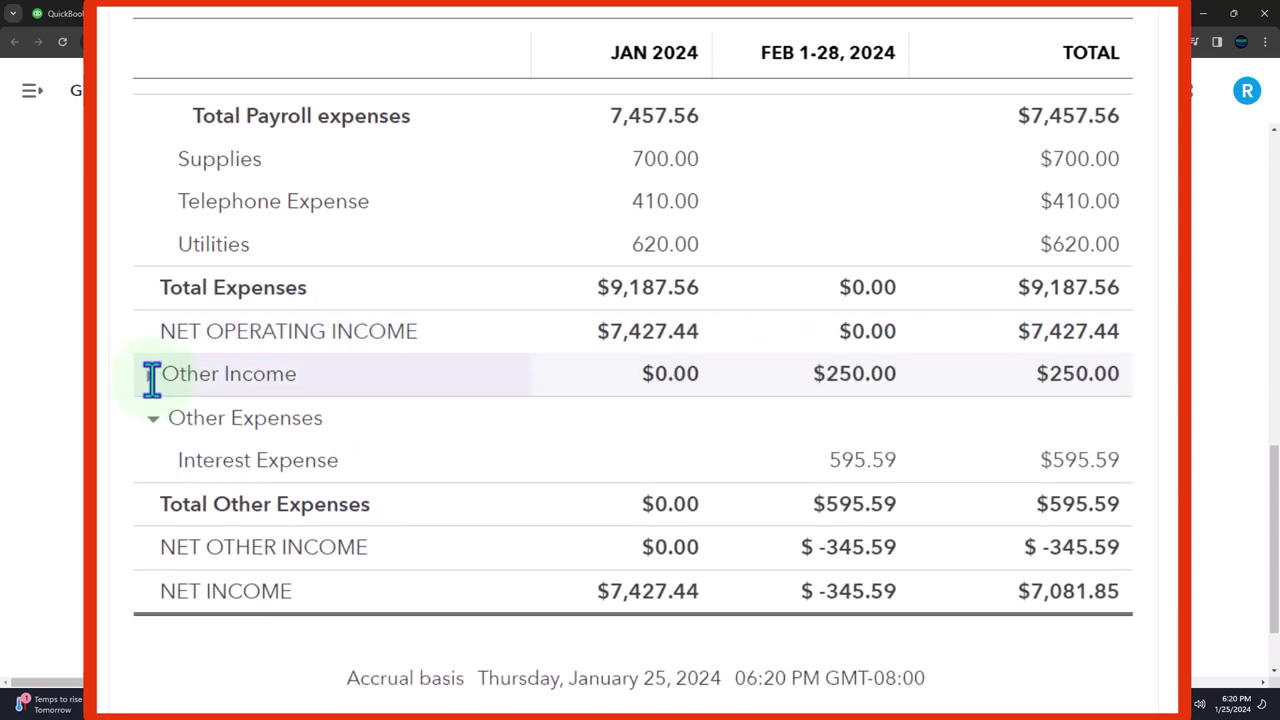
left_click(152, 376)
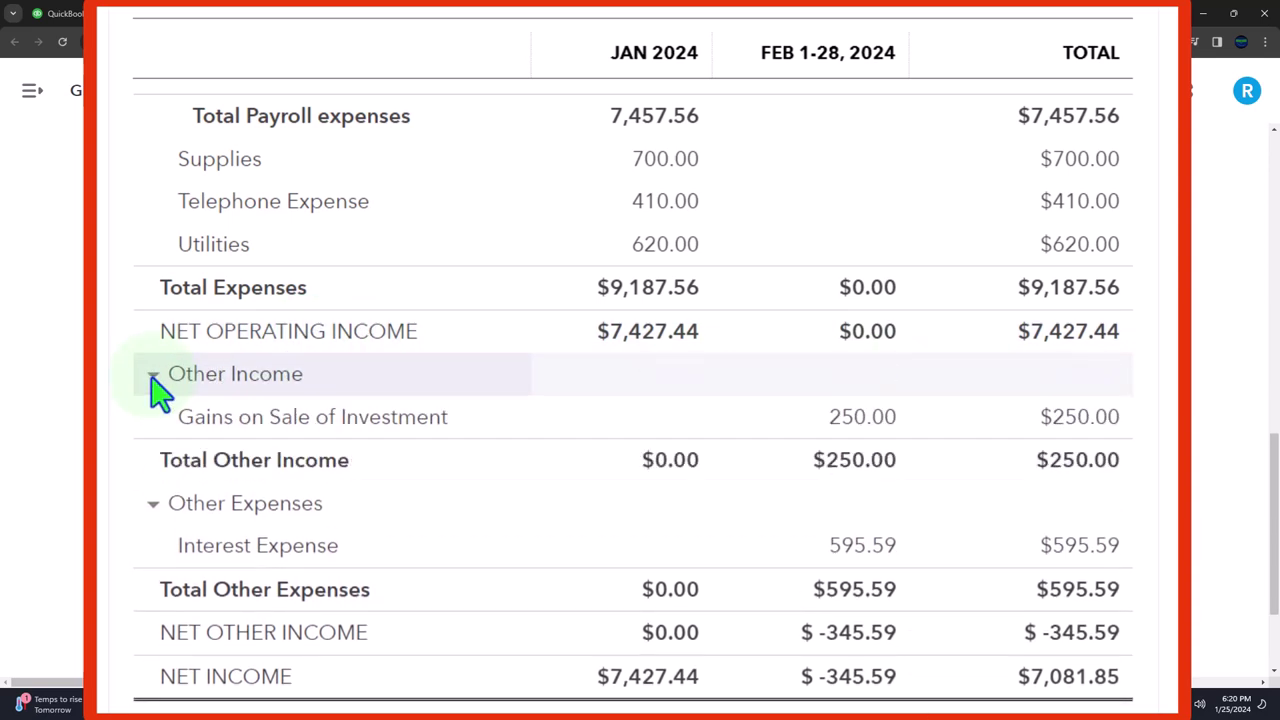
left_click(151, 505)
left_click(151, 505)
scroll(335, 385, "down", 1)
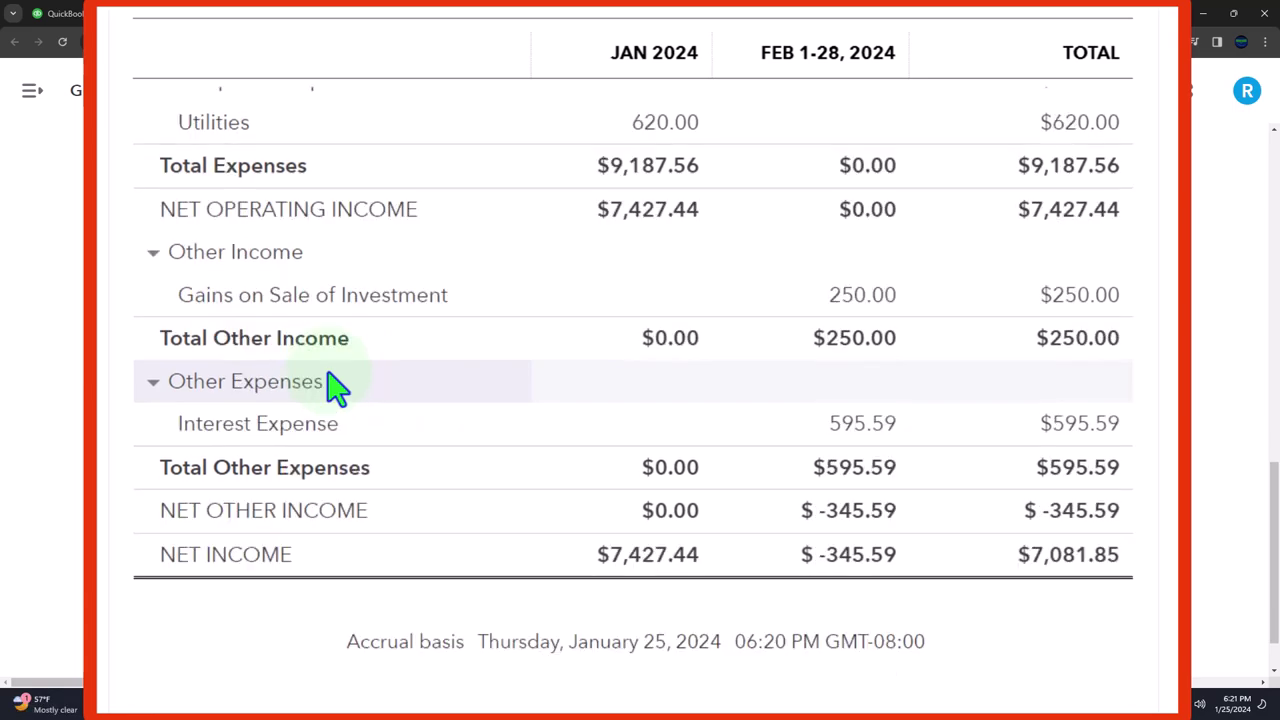